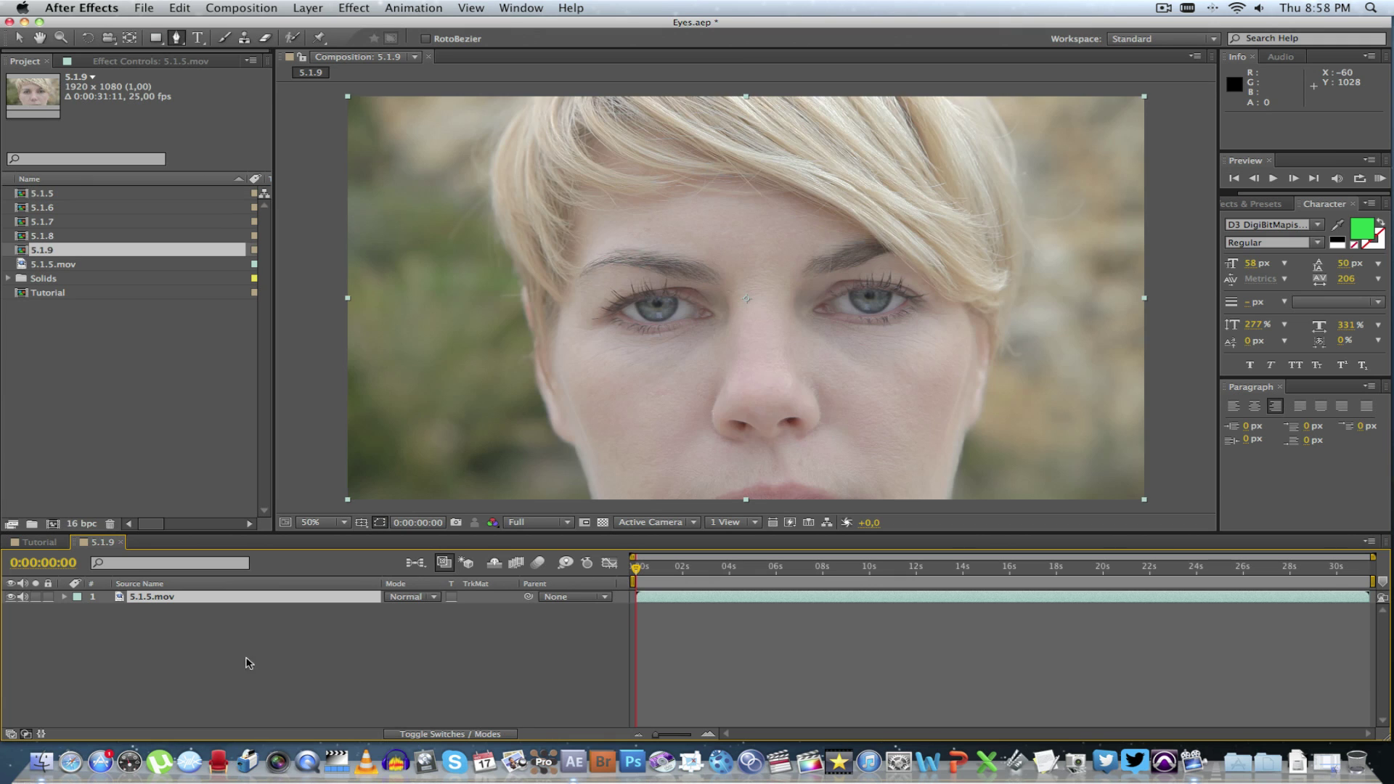
Step: Check the color depth in the project settings
{"action": "left_click", "coordinate": [83, 526]}
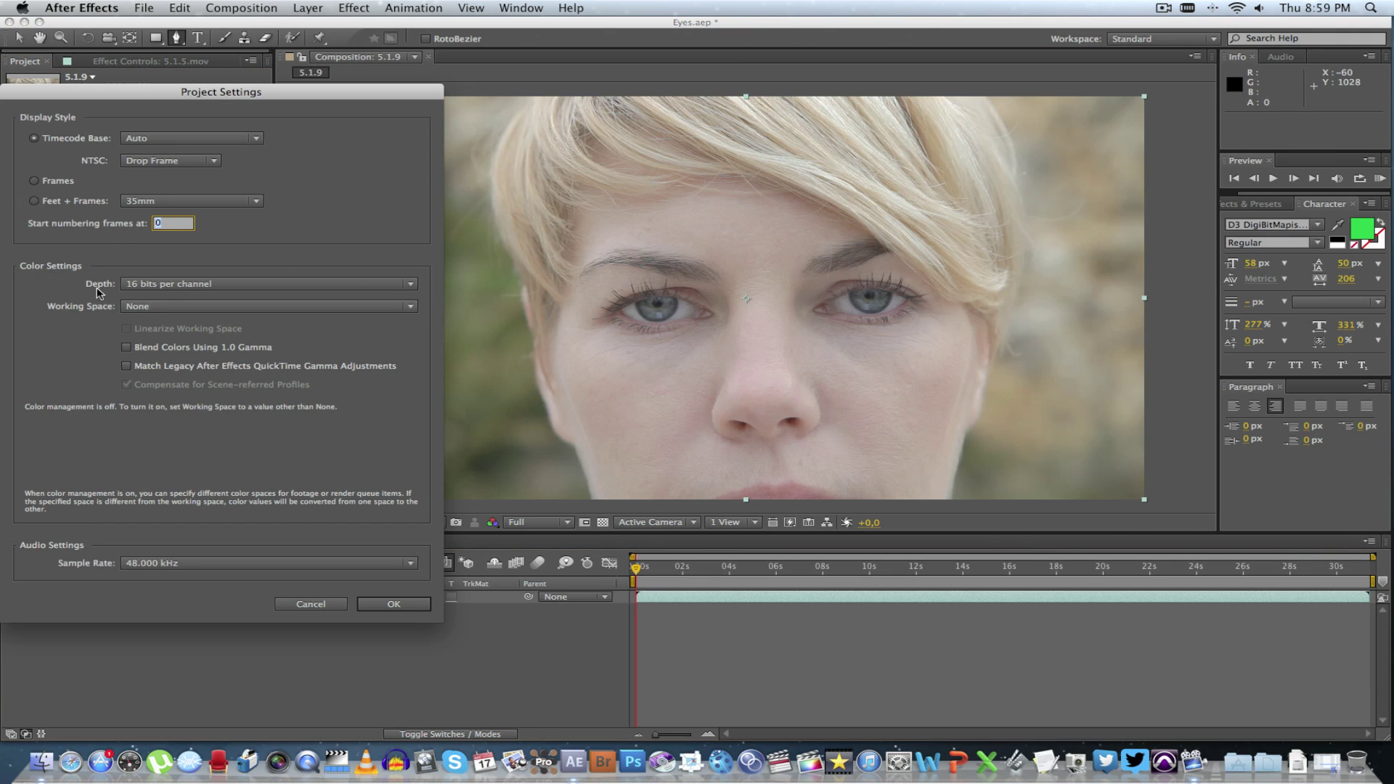
{"action": "left_click", "coordinate": [308, 605]}
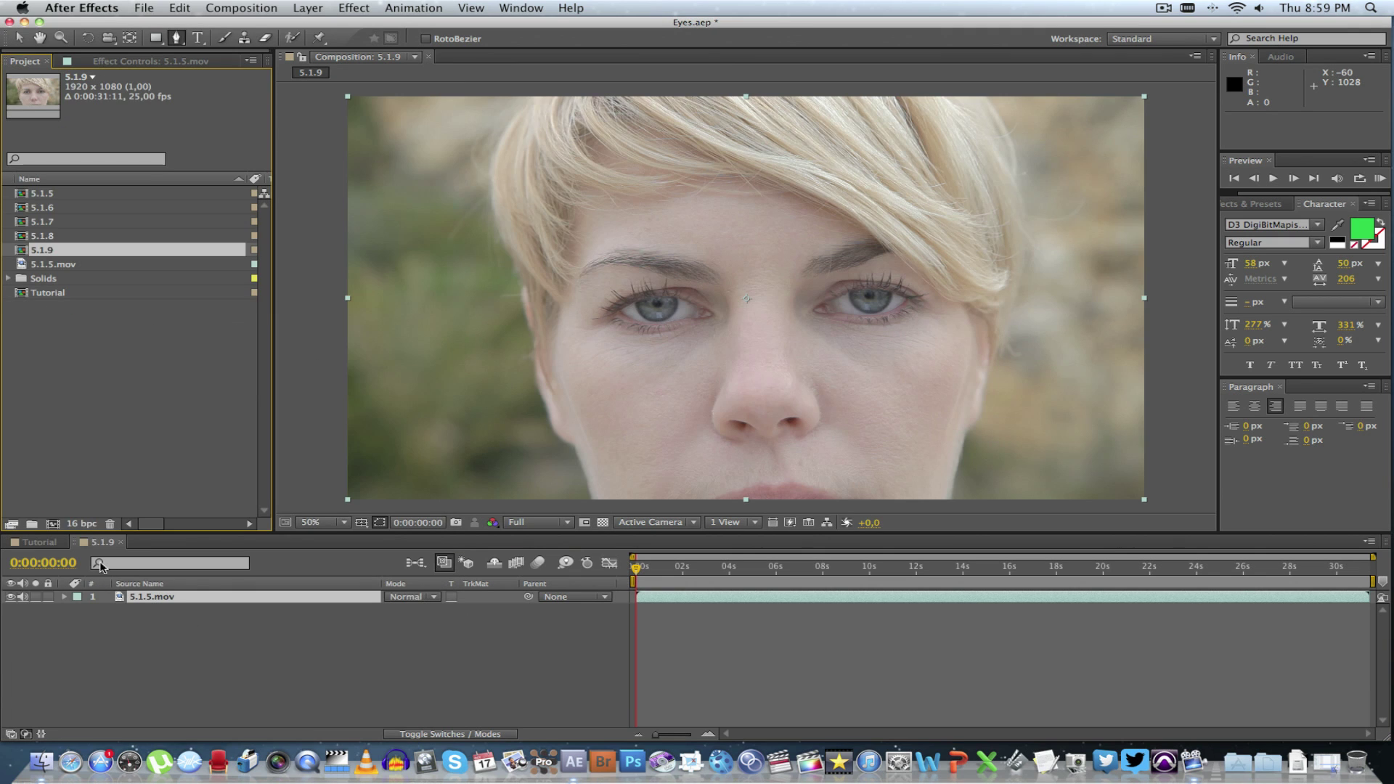
{"action": "left_click", "coordinate": [81, 524]}
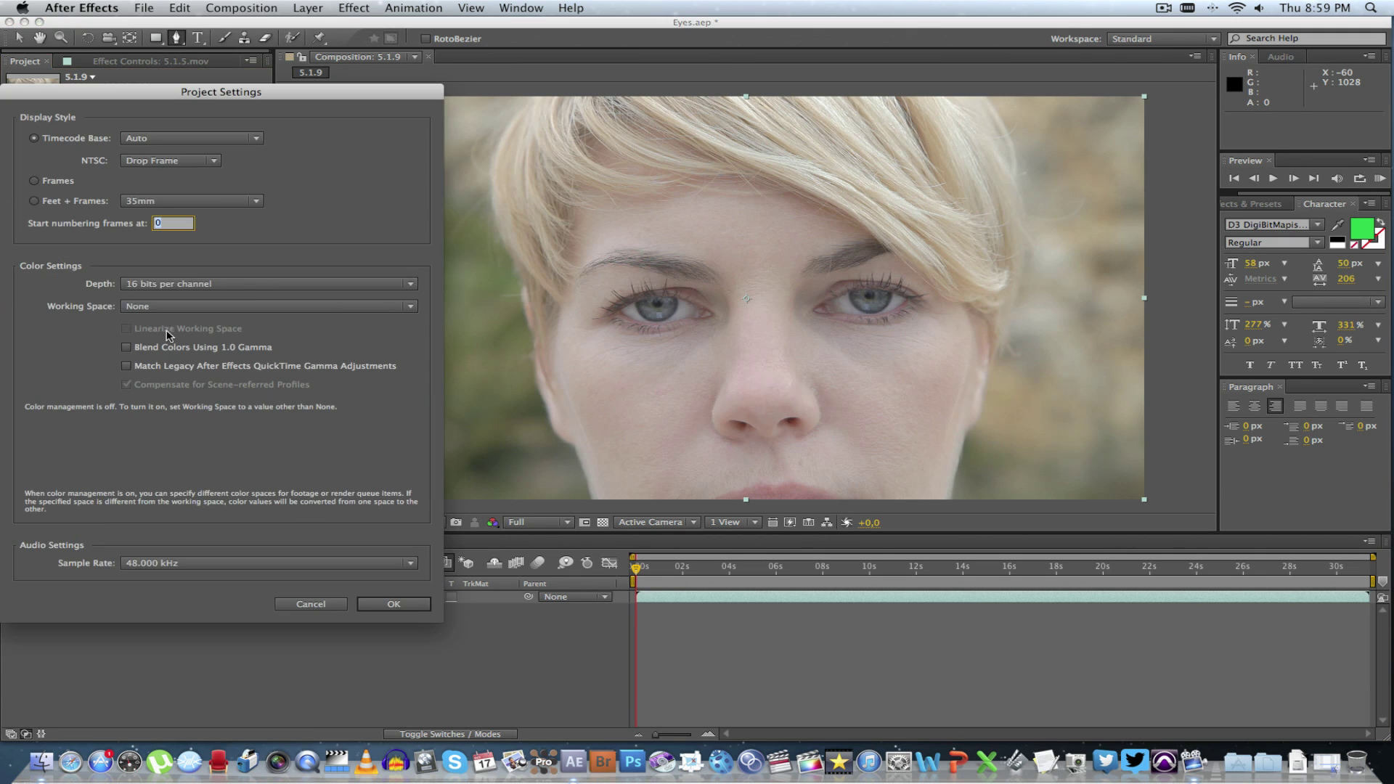
{"action": "left_click", "coordinate": [180, 283]}
{"action": "left_click", "coordinate": [180, 283]}
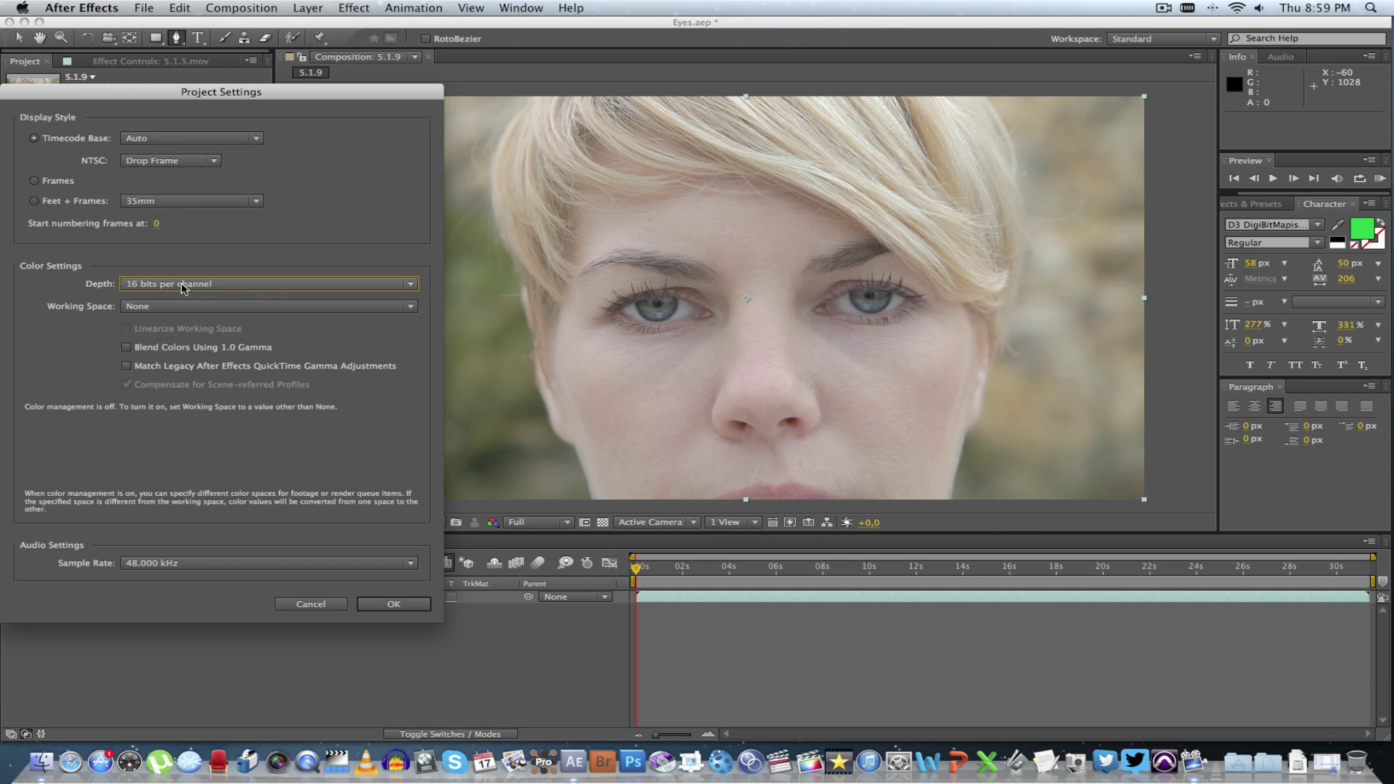
{"action": "left_click", "coordinate": [334, 607]}
Step: Trim both the work area and the 5.1.5.mov layer to the range from 0:00:14:08 to 0:00:16:21
{"action": "left_click_drag", "start_coordinate": [682, 567], "coordinate": [967, 566]}
{"action": "left_click_drag", "start_coordinate": [634, 593], "coordinate": [963, 595]}
{"action": "left_click_drag", "start_coordinate": [633, 580], "coordinate": [1031, 570]}
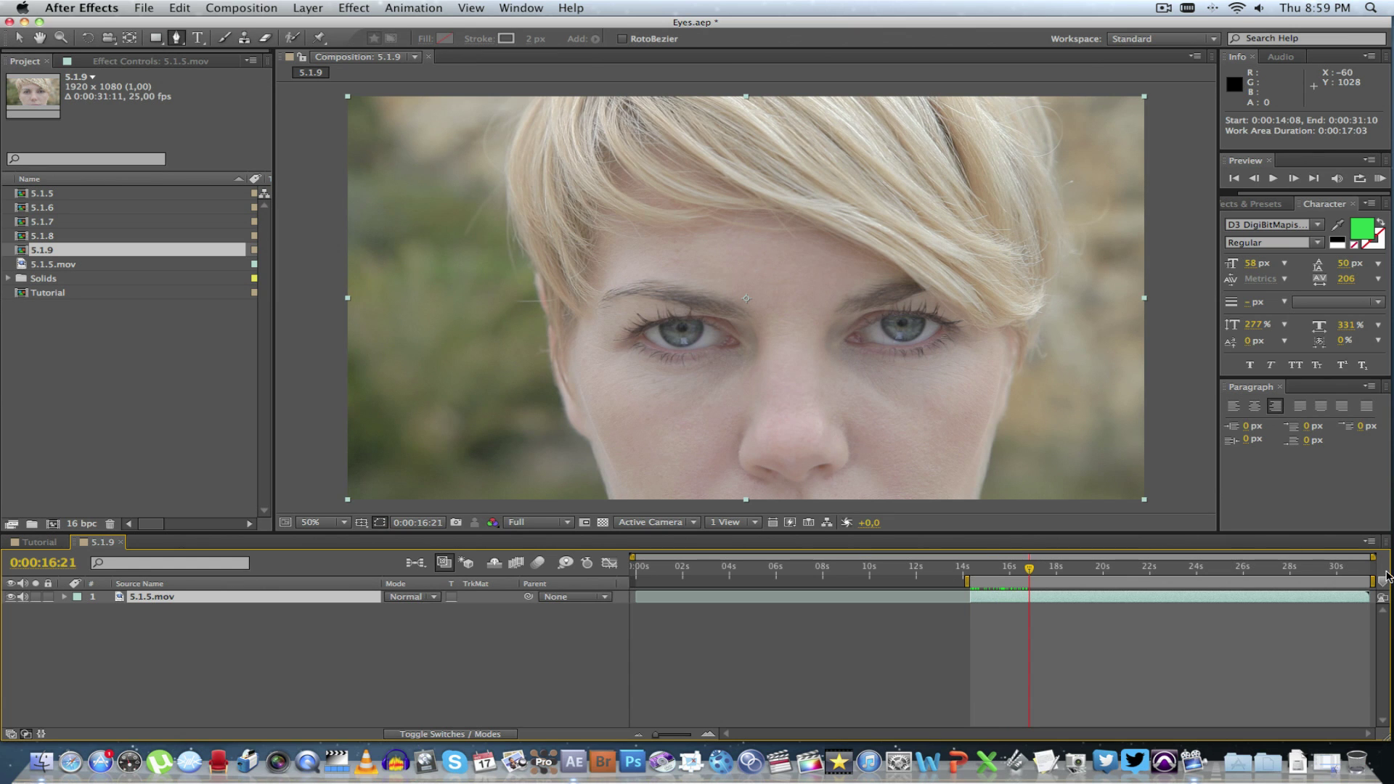
{"action": "left_click_drag", "start_coordinate": [1371, 581], "coordinate": [1045, 589]}
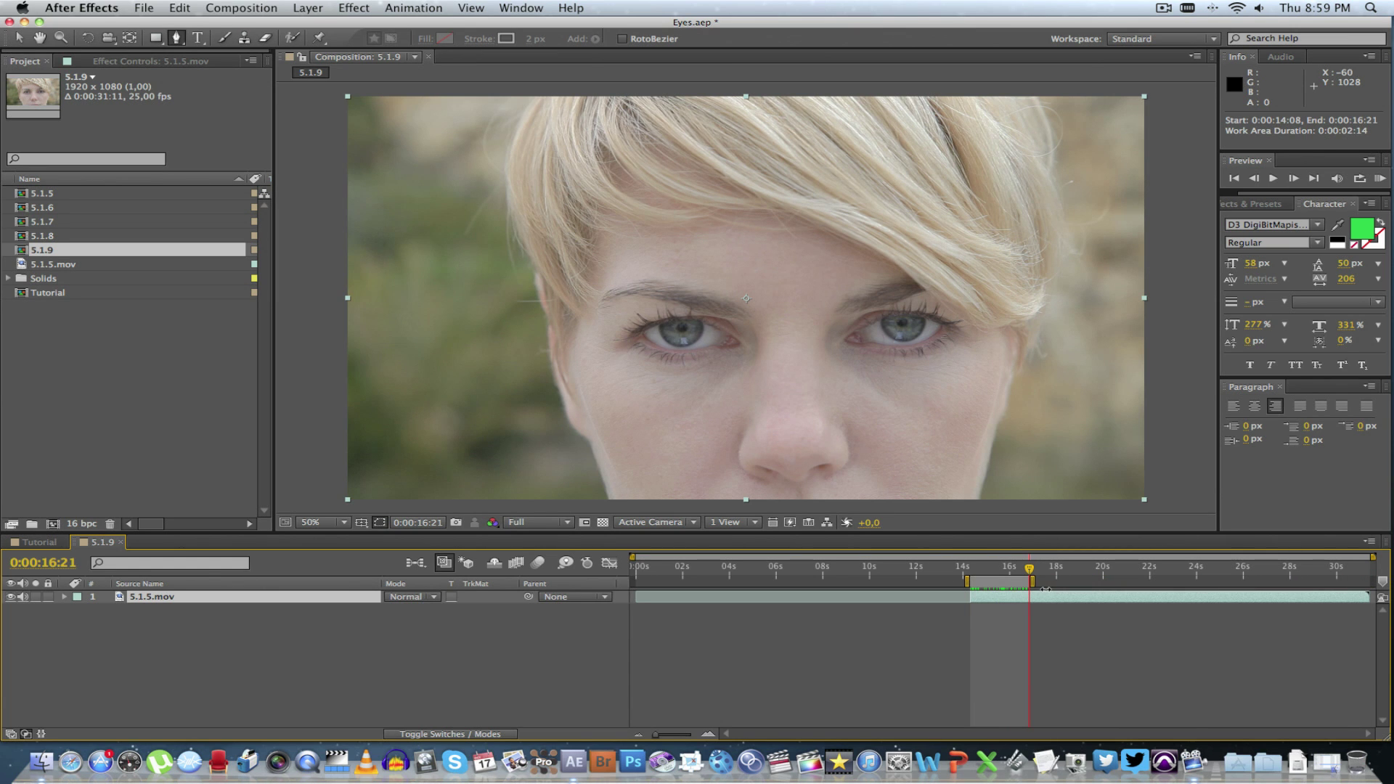
{"action": "left_click_drag", "start_coordinate": [1365, 595], "coordinate": [979, 573]}
{"action": "key", "text": "super+z"}
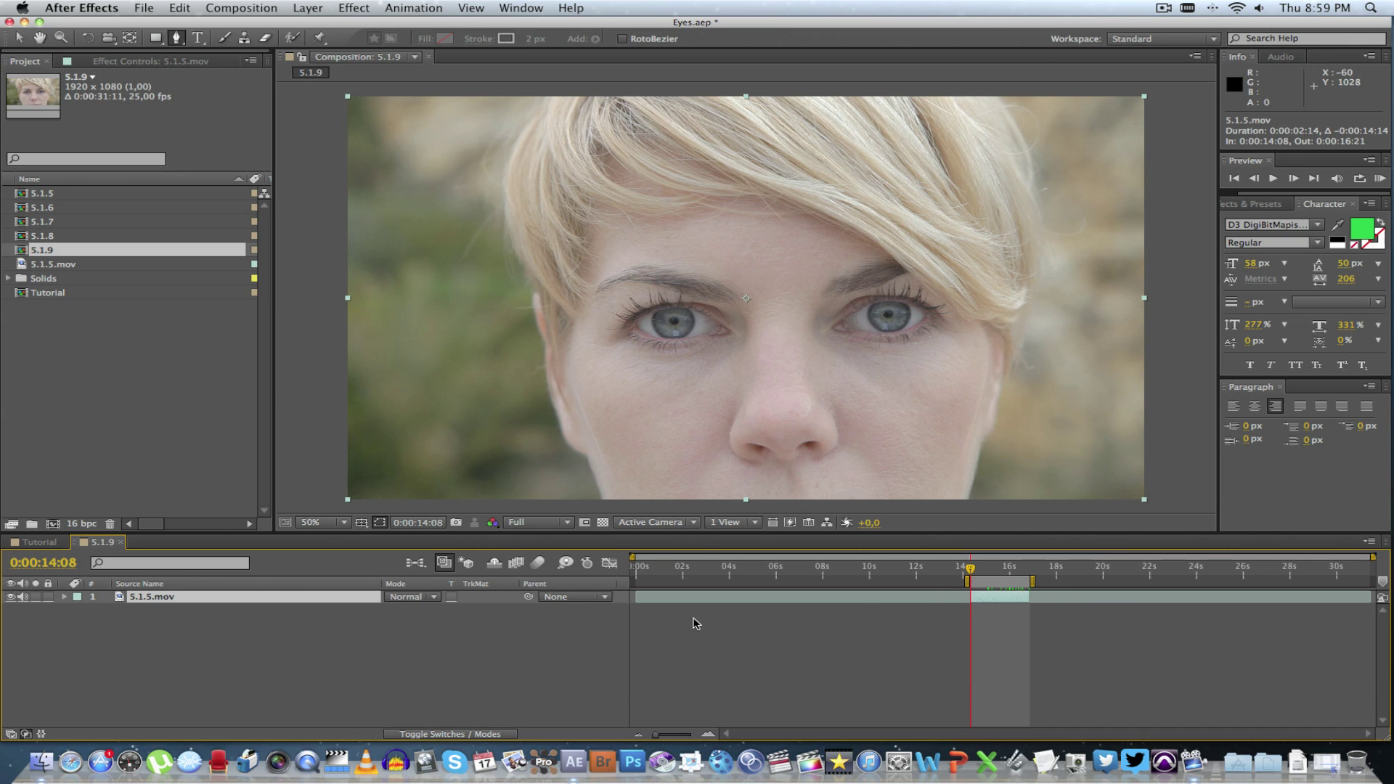
Step: Create a black full-frame solid layer named eye1 in the 5.1.9 composition
{"action": "right_click", "coordinate": [285, 623]}
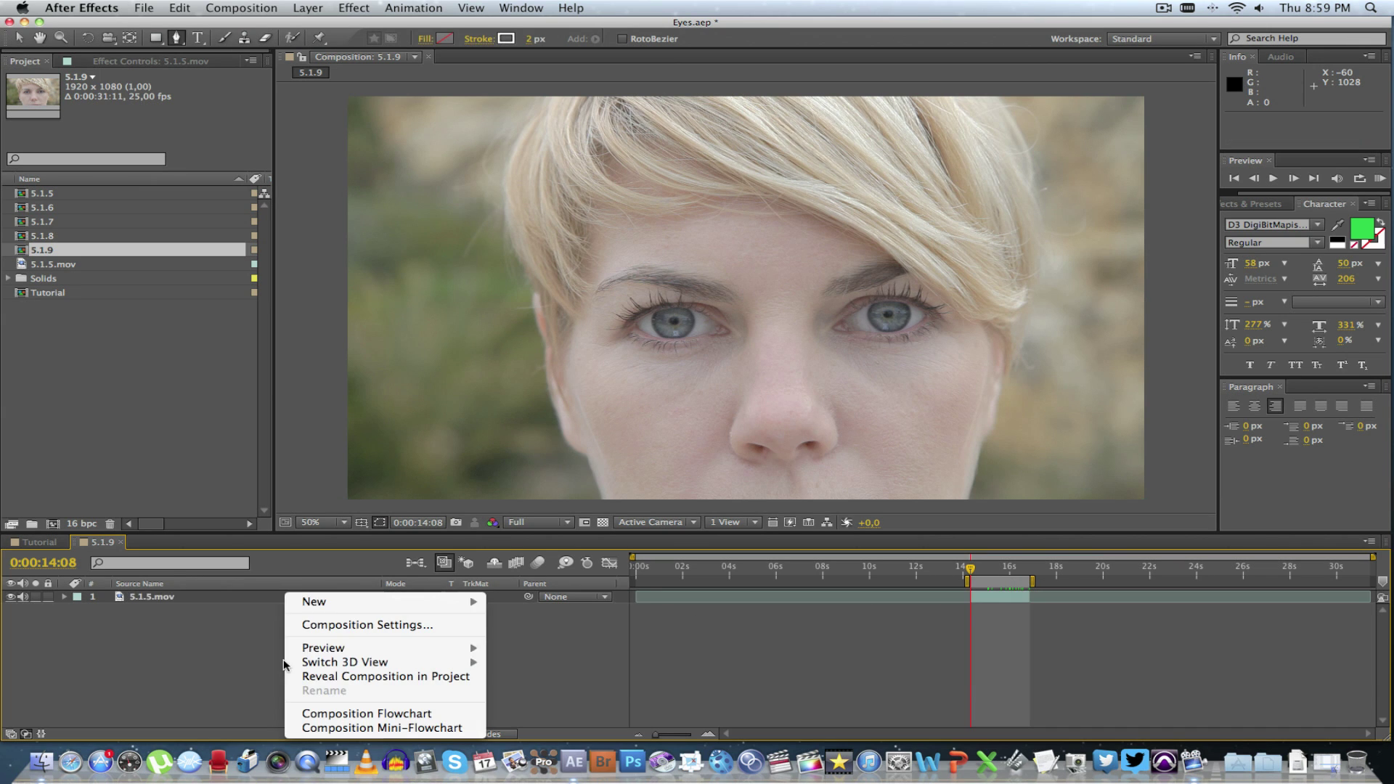
{"action": "mouse_move", "coordinate": [347, 604]}
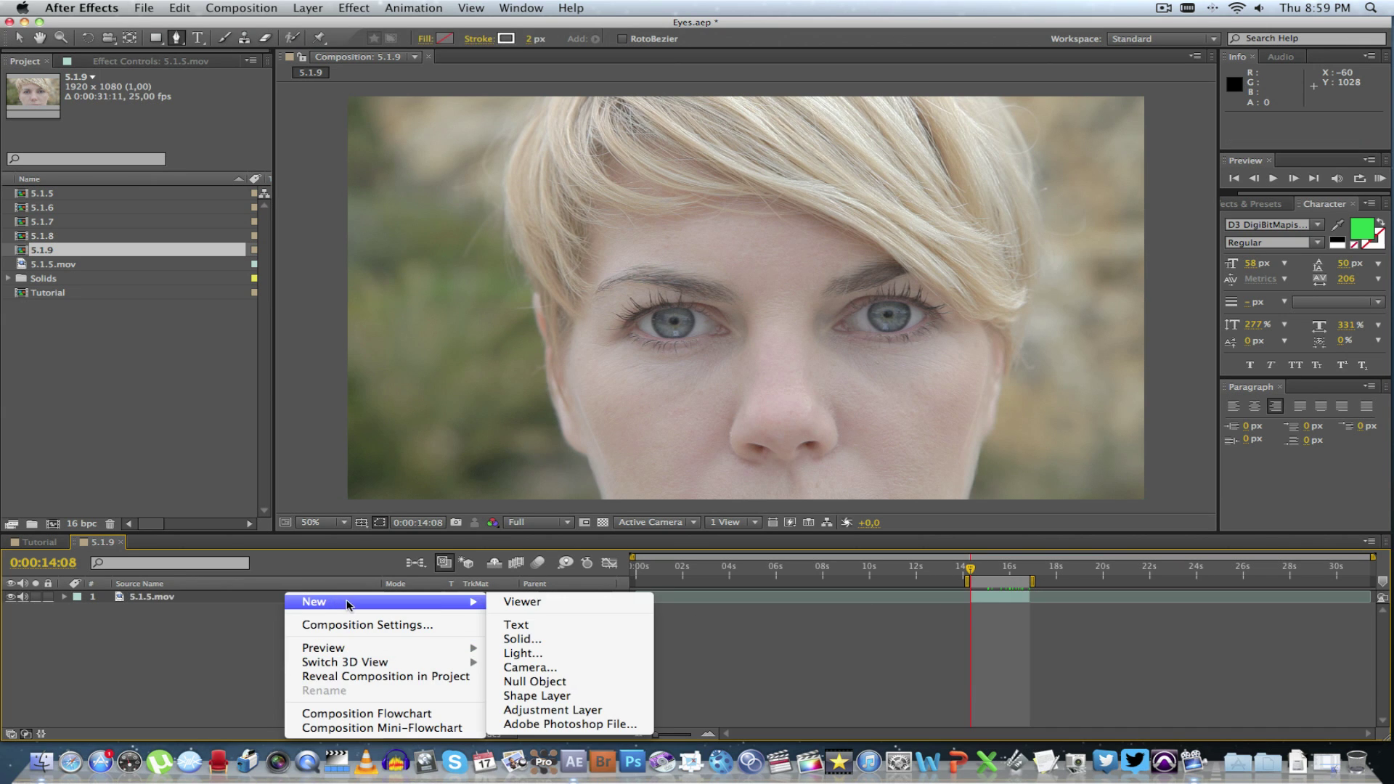
{"action": "left_click", "coordinate": [532, 641]}
{"action": "type", "text": "eye1"}
{"action": "left_click", "coordinate": [339, 381]}
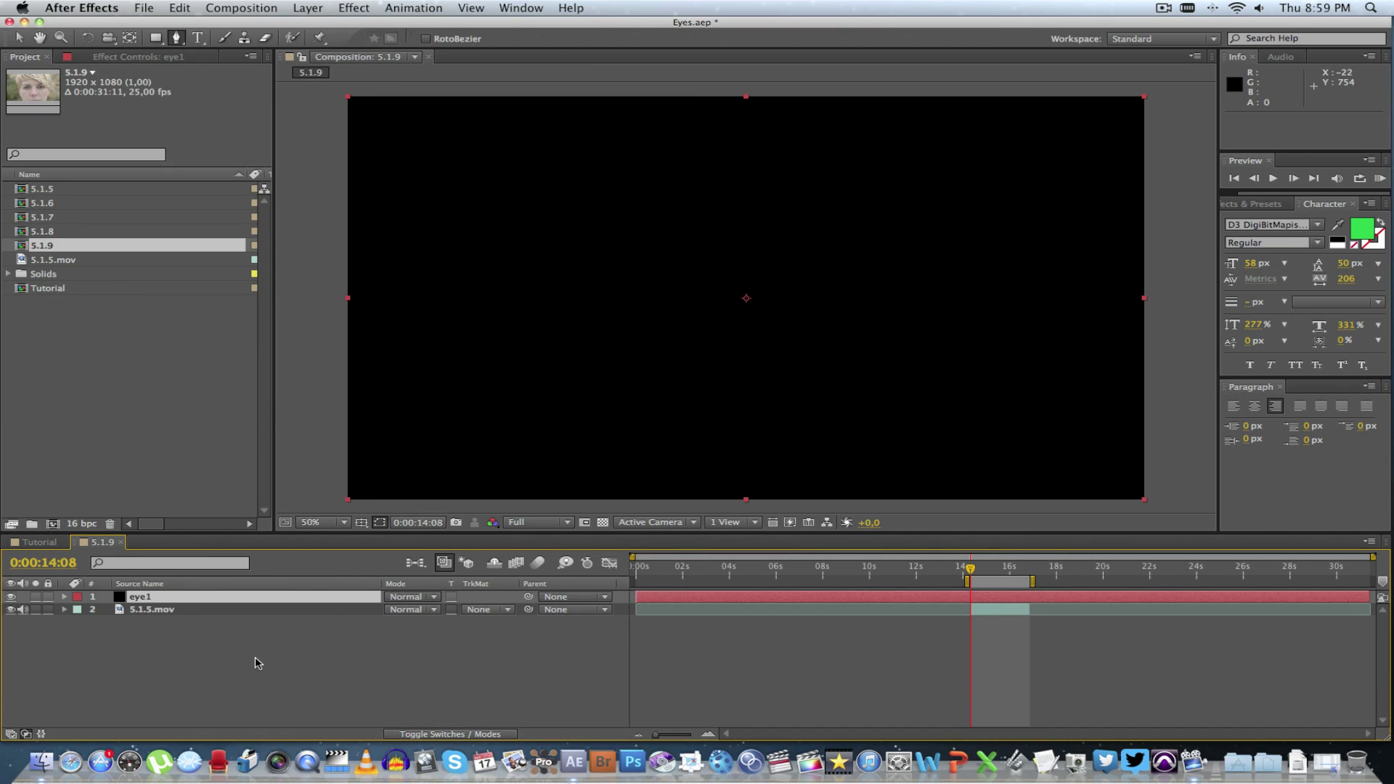
Step: Add a second black full-frame solid layer named eye2 at 1920 × 1080 px
{"action": "right_click", "coordinate": [223, 662]}
{"action": "mouse_move", "coordinate": [276, 601]}
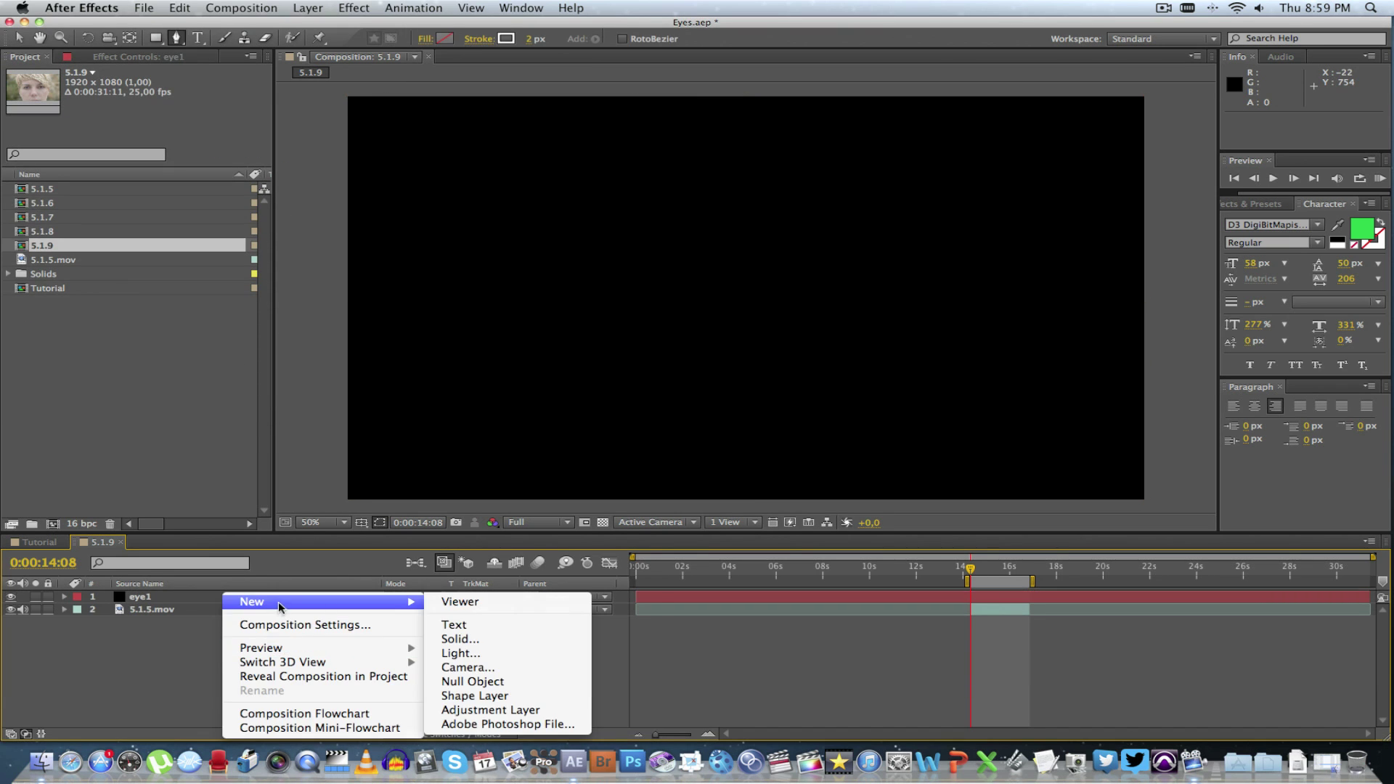
{"action": "left_click", "coordinate": [477, 643]}
{"action": "type", "text": "eye2"}
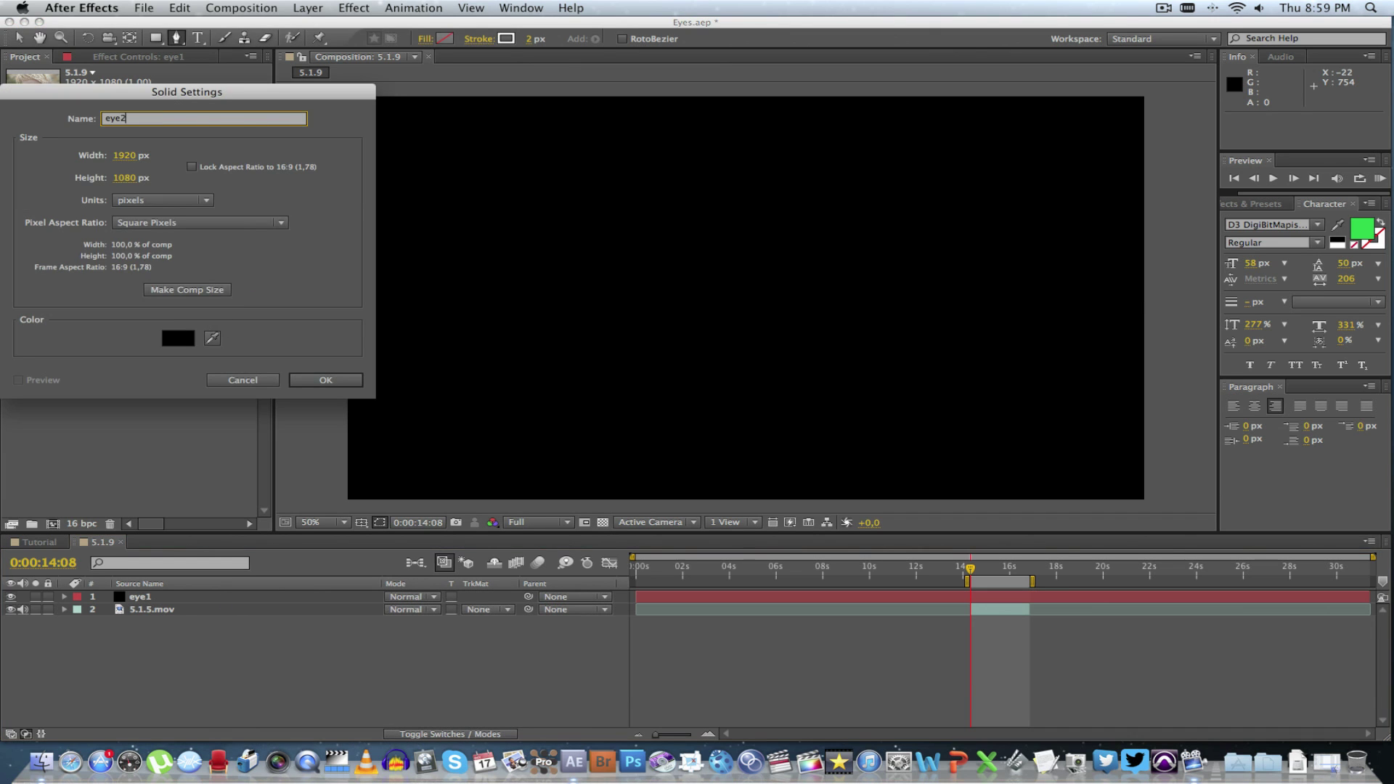
{"action": "key", "text": "Return"}
{"action": "left_click", "coordinate": [225, 673]}
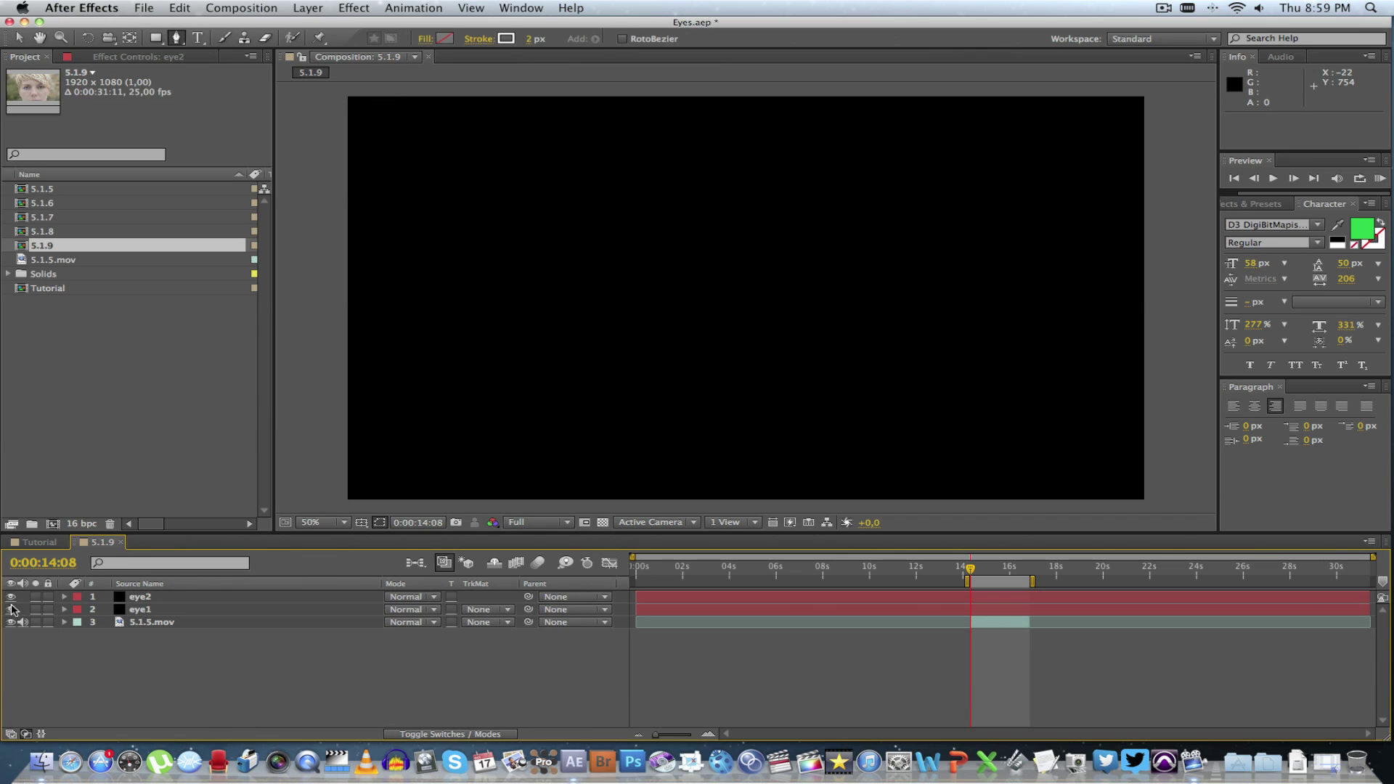
Step: Hide the eye2 layer and lower the eye1 layer's opacity to 32% to see the footage beneath
{"action": "left_click", "coordinate": [13, 596]}
{"action": "left_click", "coordinate": [156, 610]}
{"action": "key", "text": "t"}
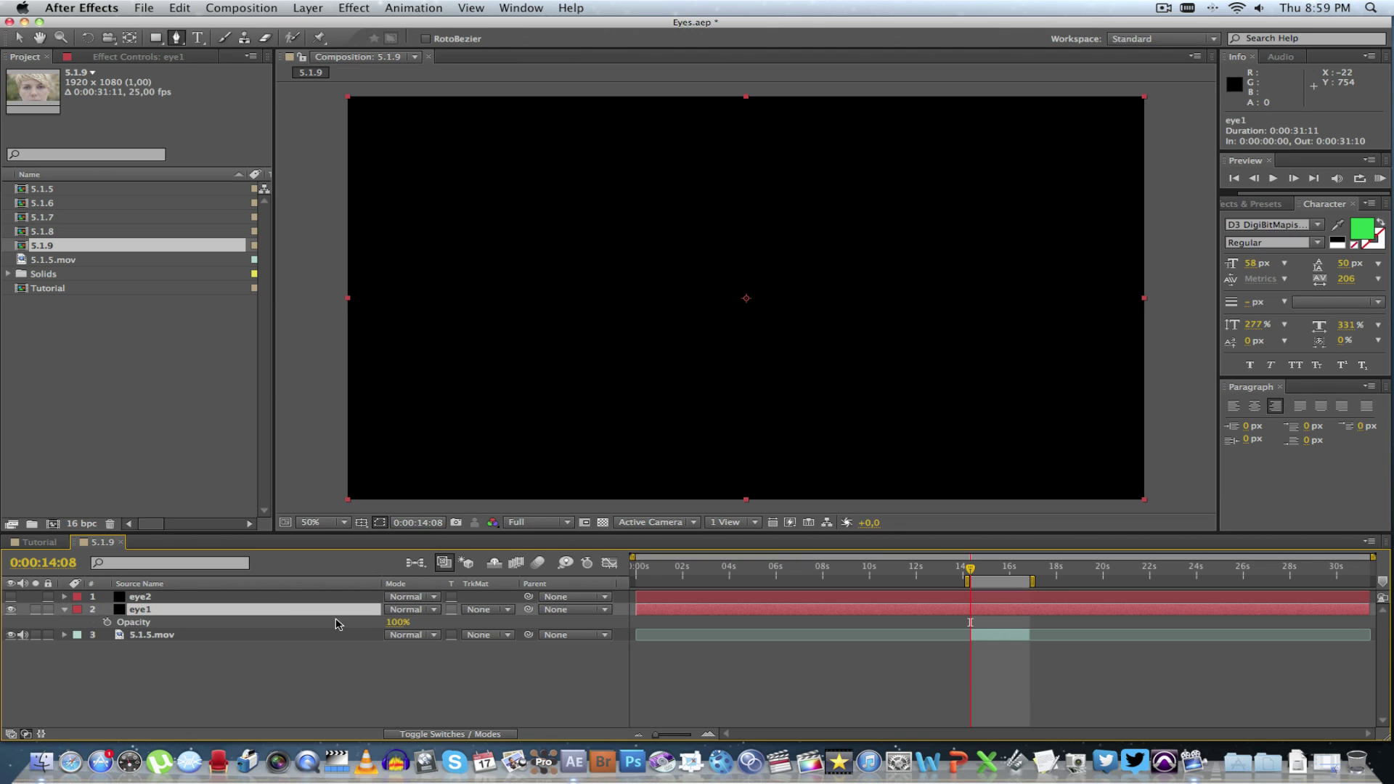
{"action": "left_click_drag", "start_coordinate": [398, 628], "coordinate": [349, 629]}
{"action": "key", "text": "F2"}
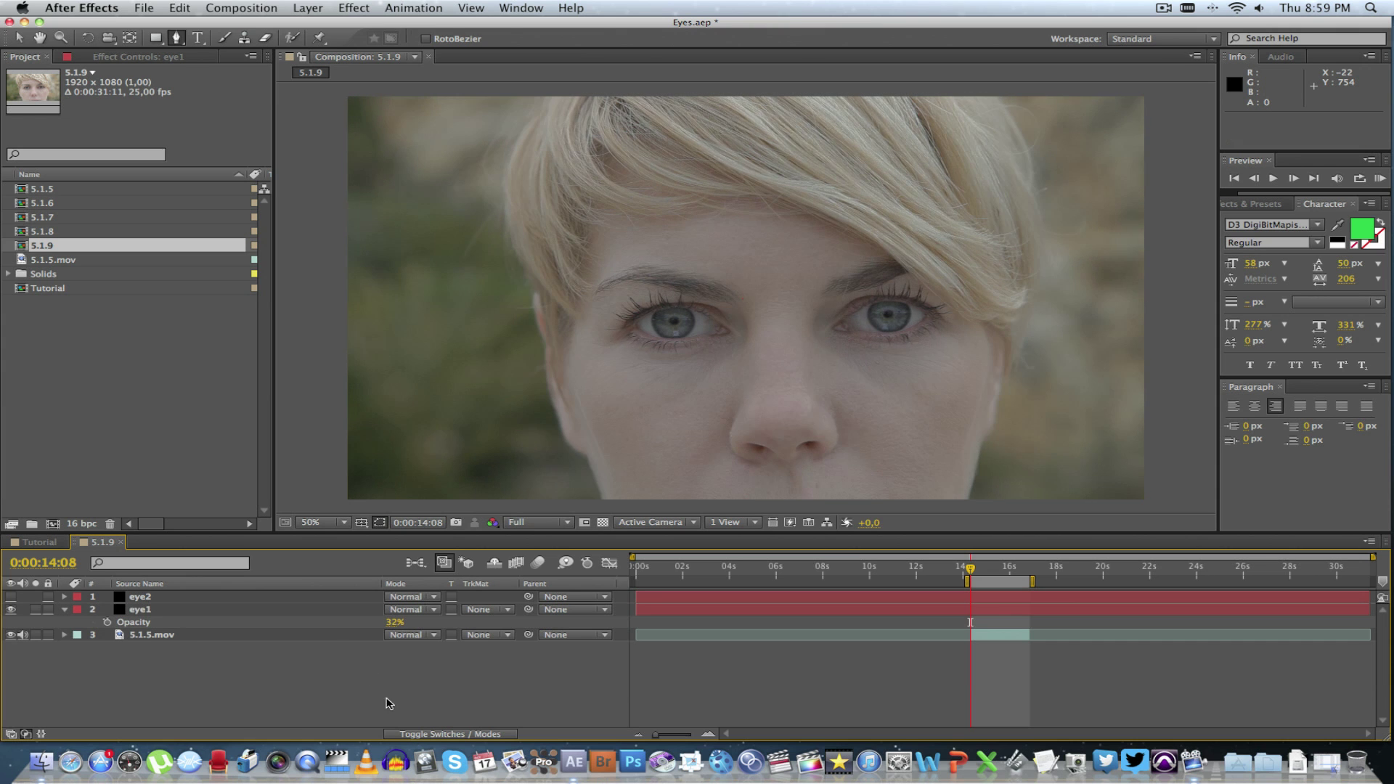
Step: Draw a closed Pen tool mask on the eye1 layer along the eyelid edges of the eye on the image's left
{"action": "scroll", "coordinate": [619, 320], "scroll_direction": "up", "scroll_amount": 3}
{"action": "scroll", "coordinate": [803, 237], "scroll_direction": "up", "scroll_amount": 1}
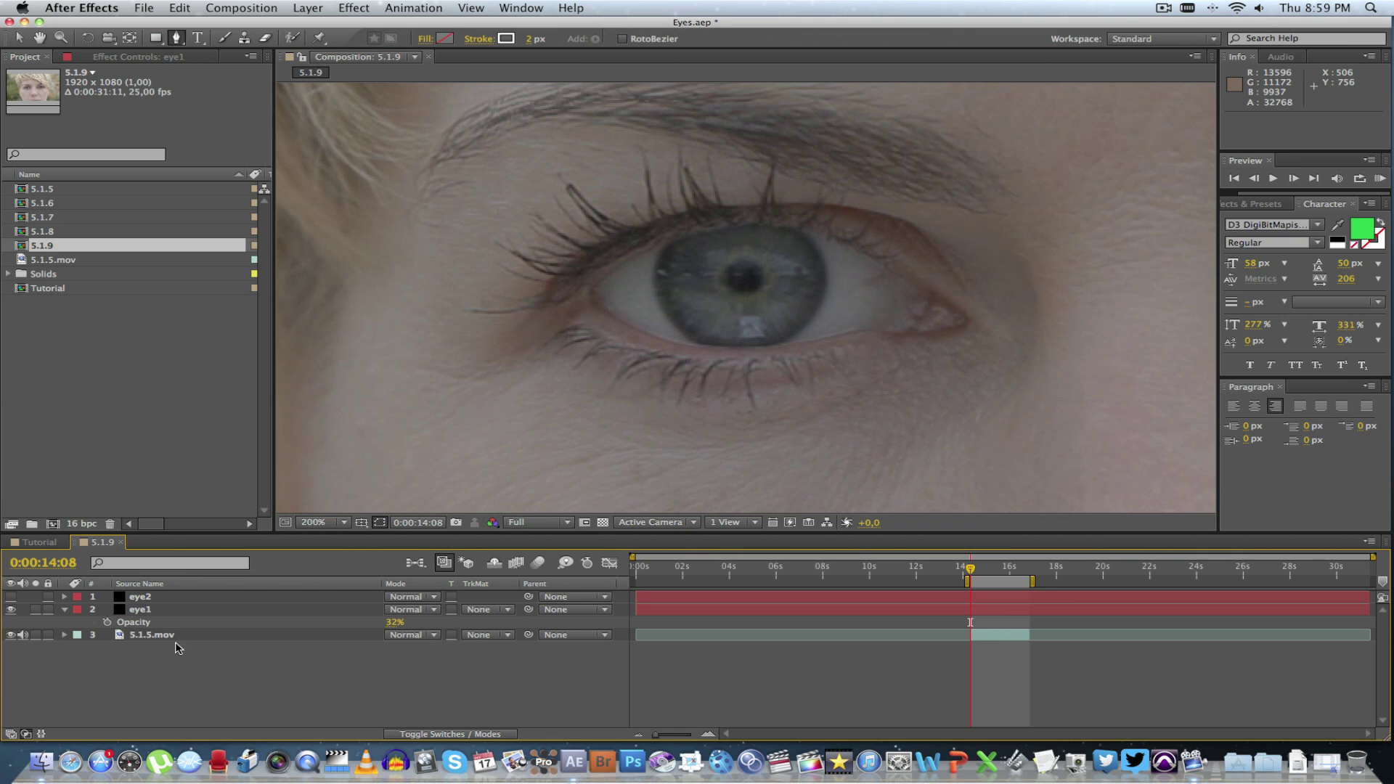
{"action": "left_click", "coordinate": [150, 614]}
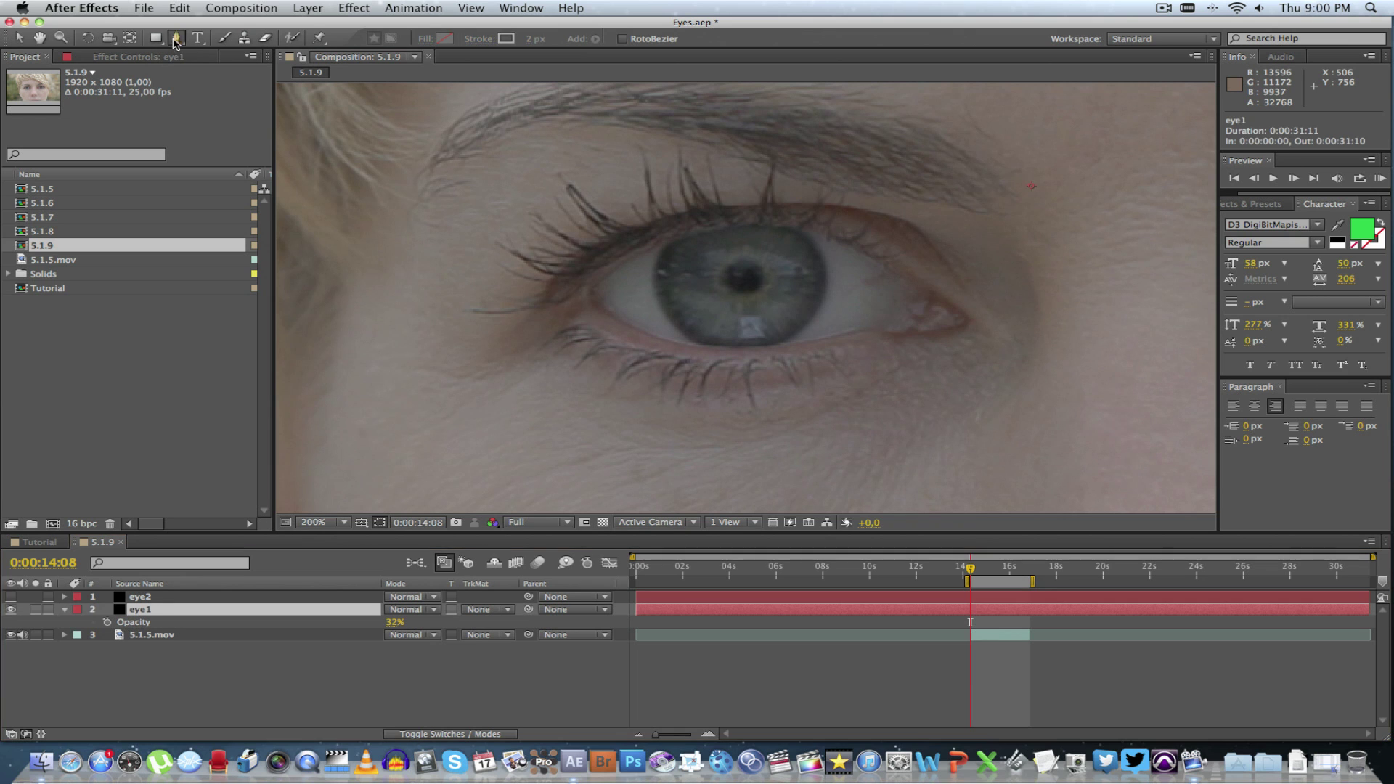
{"action": "scroll", "coordinate": [662, 275], "scroll_direction": "up", "scroll_amount": 2}
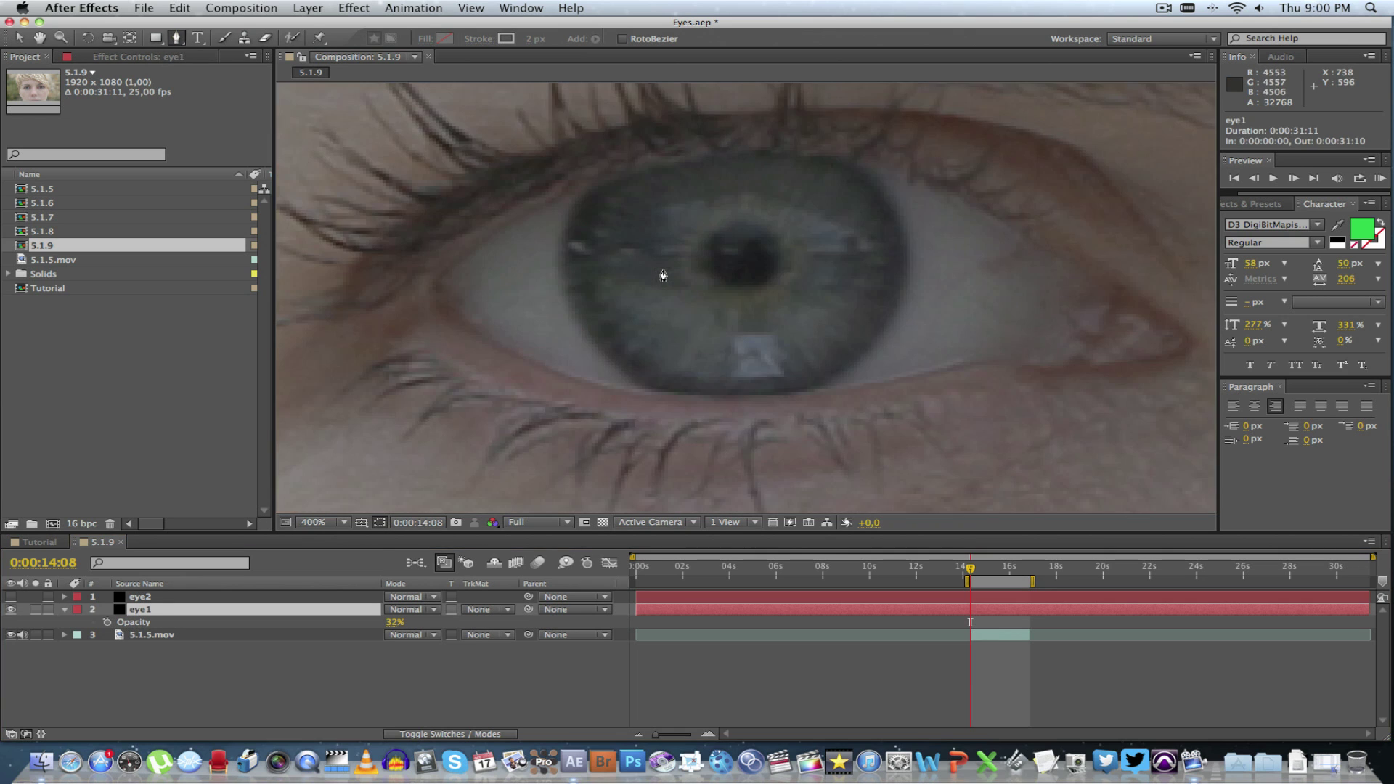
{"action": "left_click_drag", "start_coordinate": [438, 285], "coordinate": [443, 270]}
{"action": "left_click", "coordinate": [489, 239]}
{"action": "left_click", "coordinate": [568, 200]}
{"action": "left_click", "coordinate": [684, 168]}
{"action": "left_click", "coordinate": [767, 156]}
{"action": "left_click", "coordinate": [857, 158]}
{"action": "left_click", "coordinate": [938, 187]}
{"action": "left_click", "coordinate": [1036, 240]}
{"action": "left_click", "coordinate": [1102, 283]}
{"action": "left_click", "coordinate": [1037, 366]}
{"action": "left_click", "coordinate": [986, 362]}
{"action": "left_click", "coordinate": [920, 373]}
{"action": "left_click", "coordinate": [833, 389]}
{"action": "left_click", "coordinate": [721, 397]}
{"action": "left_click", "coordinate": [630, 393]}
{"action": "left_click", "coordinate": [553, 370]}
{"action": "left_click", "coordinate": [484, 339]}
{"action": "left_click", "coordinate": [438, 285]}
{"action": "key", "text": "super+shift+a"}
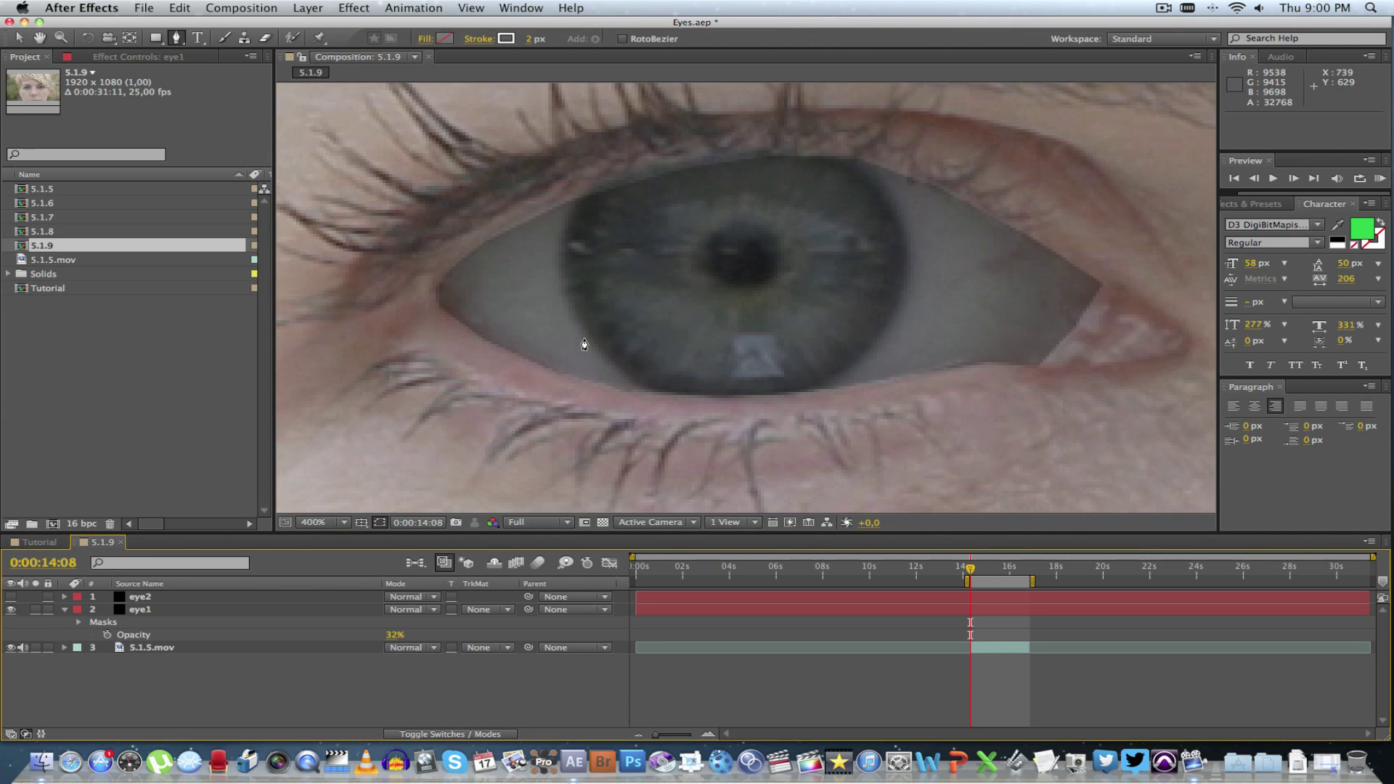
Step: Feather the eye1 layer's mask by 5 pixels and collapse the layer's properties
{"action": "key", "text": "comma"}
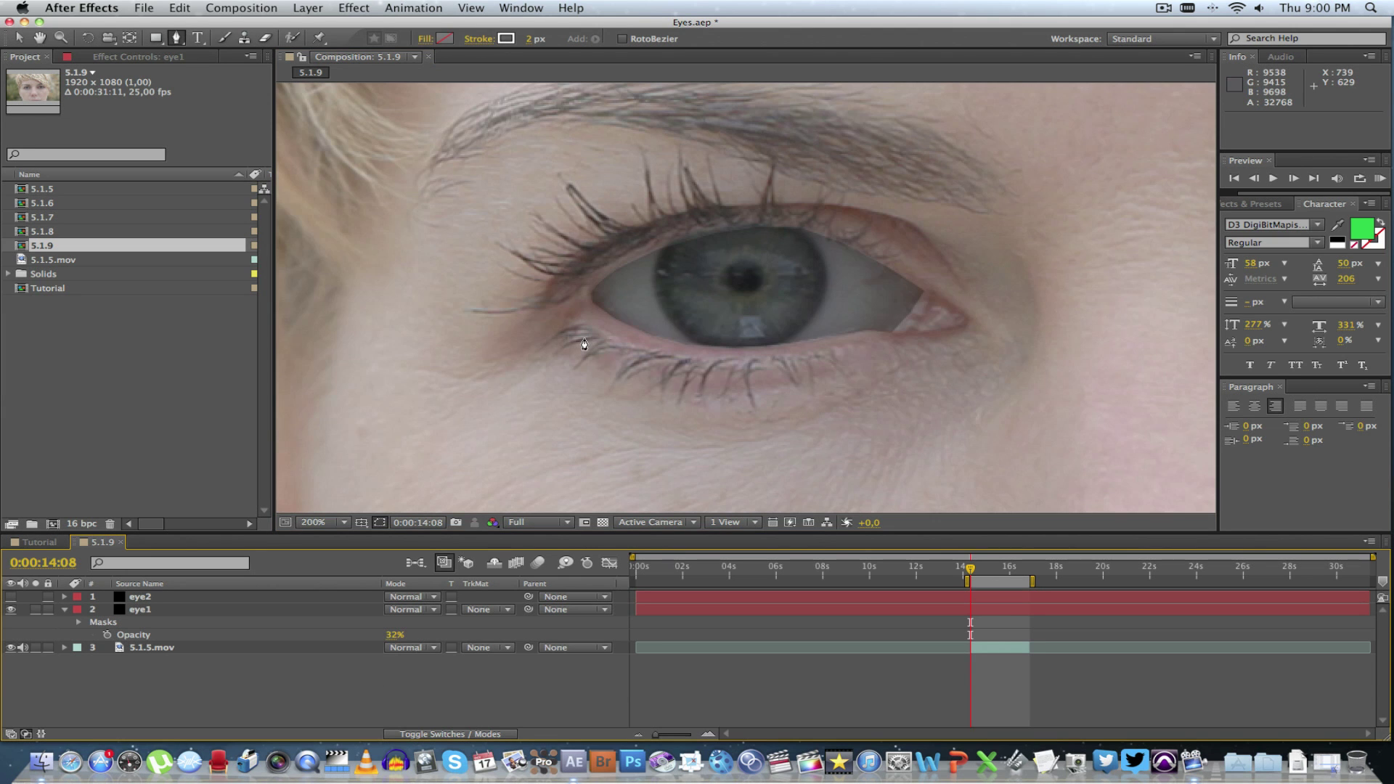
{"action": "left_click", "coordinate": [140, 613]}
{"action": "key", "text": "u"}
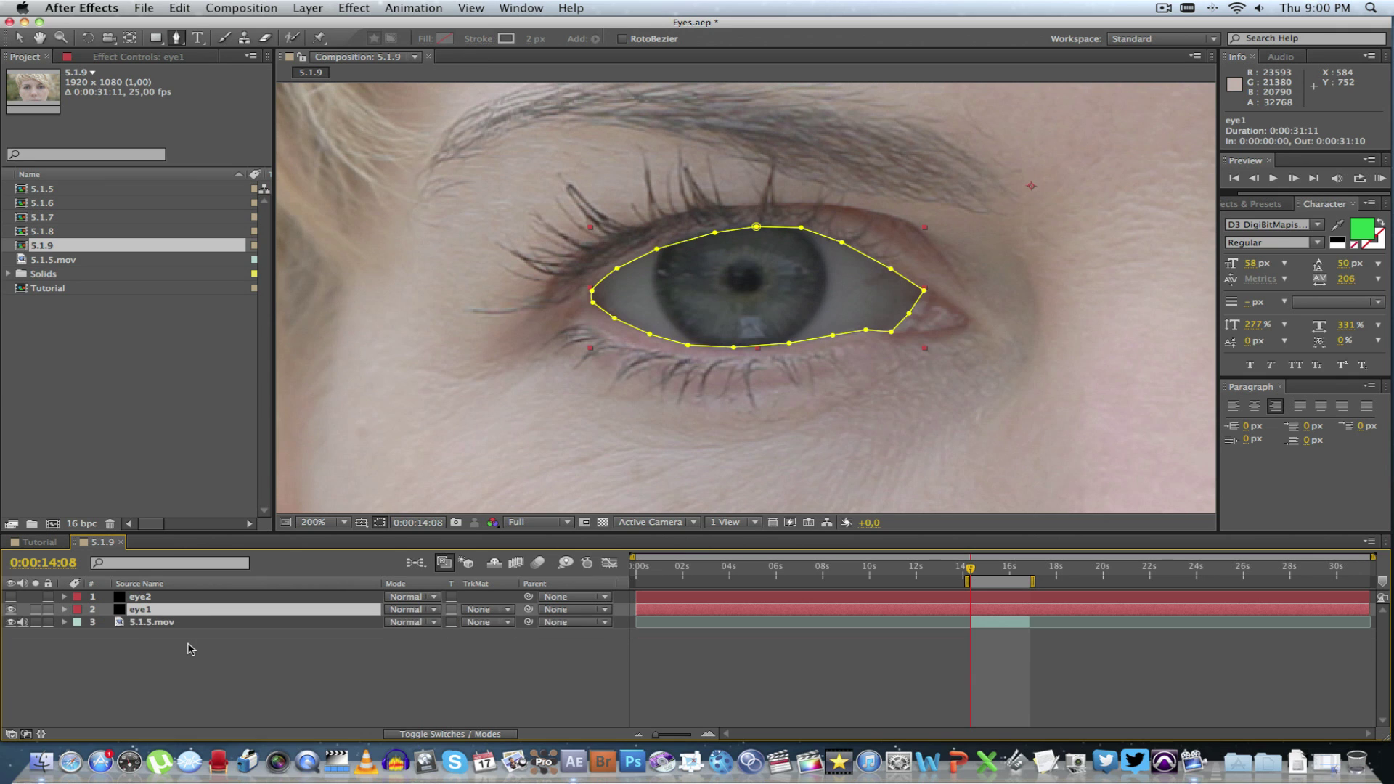
{"action": "key", "text": "m"}
{"action": "key", "text": "m"}
{"action": "left_click", "coordinate": [407, 648]}
{"action": "type", "text": "5"}
{"action": "key", "text": "Return"}
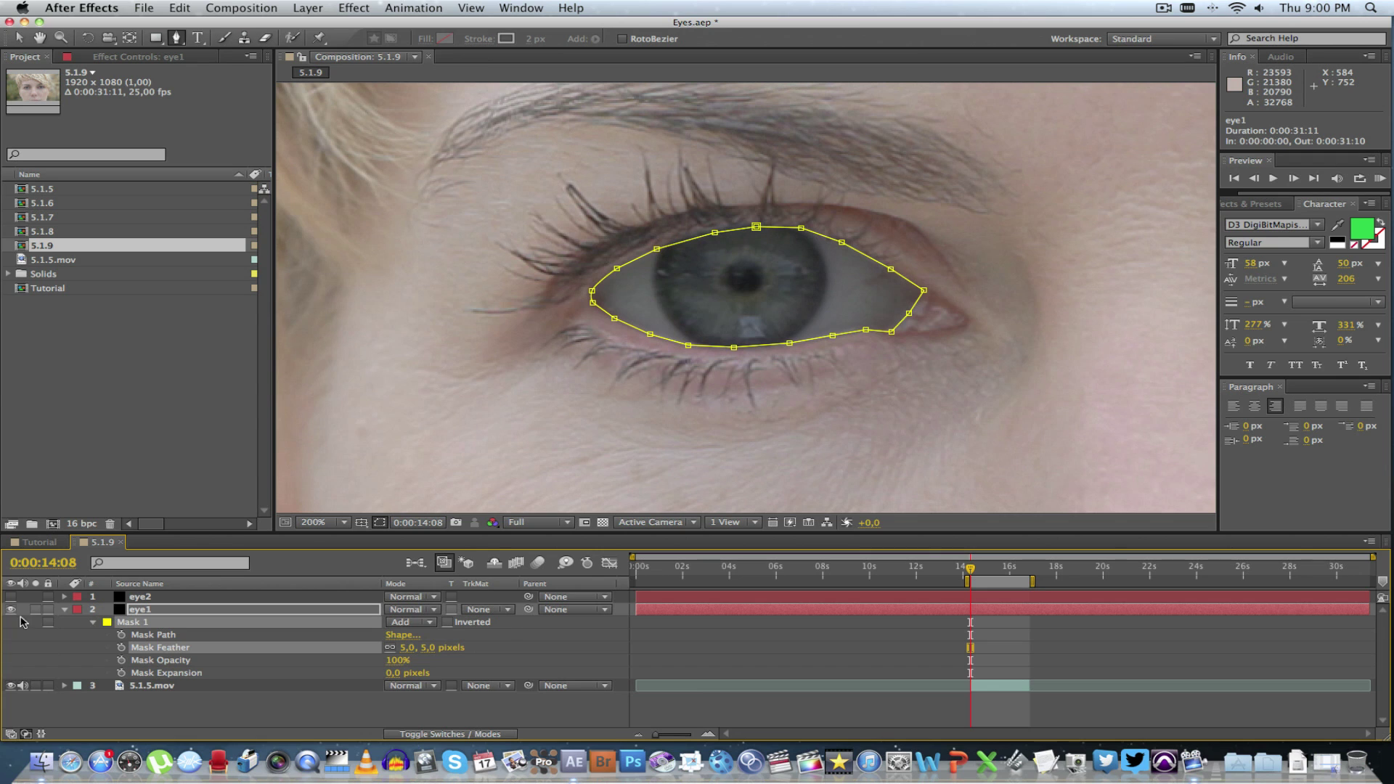
{"action": "left_click", "coordinate": [66, 610]}
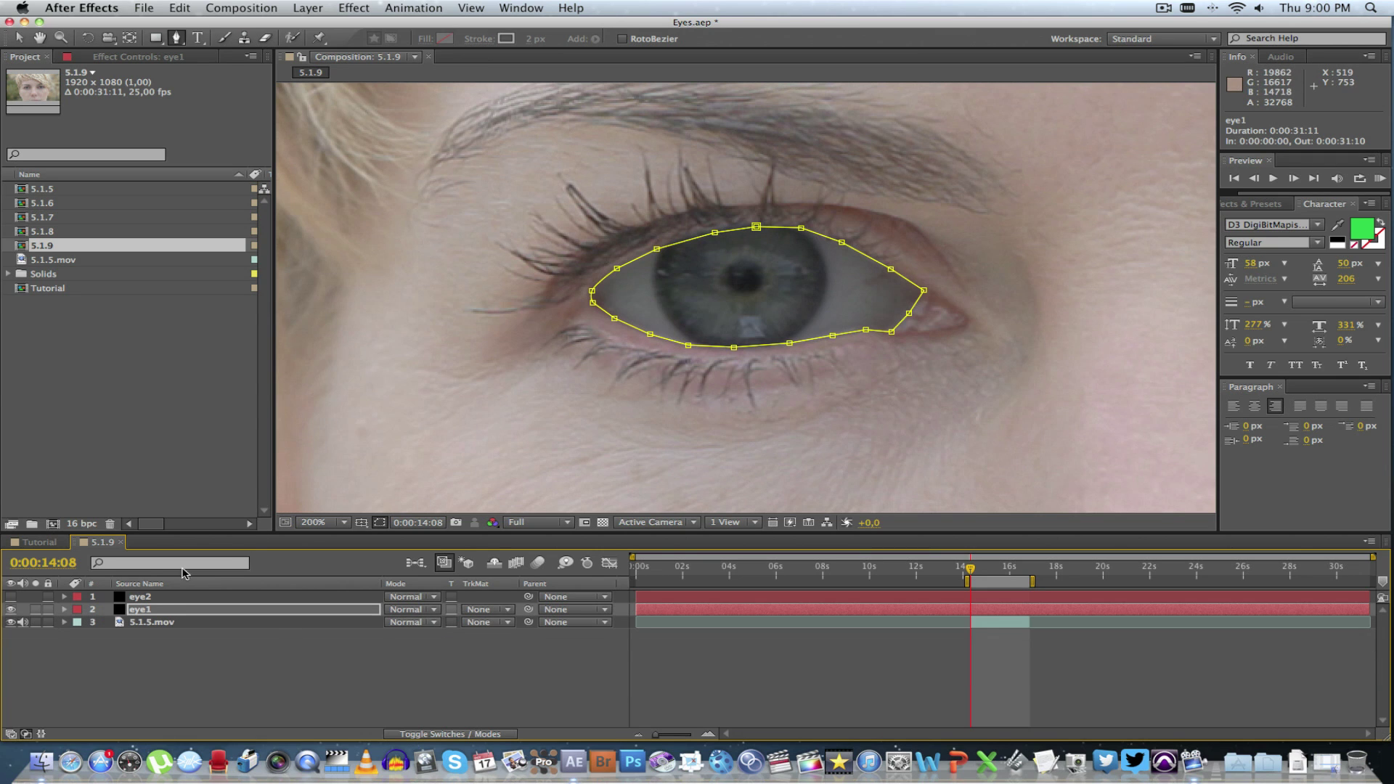
Step: Hide the eye1 layer, show eye2 and lower the eye2 layer's opacity to 39%
{"action": "left_click", "coordinate": [10, 609]}
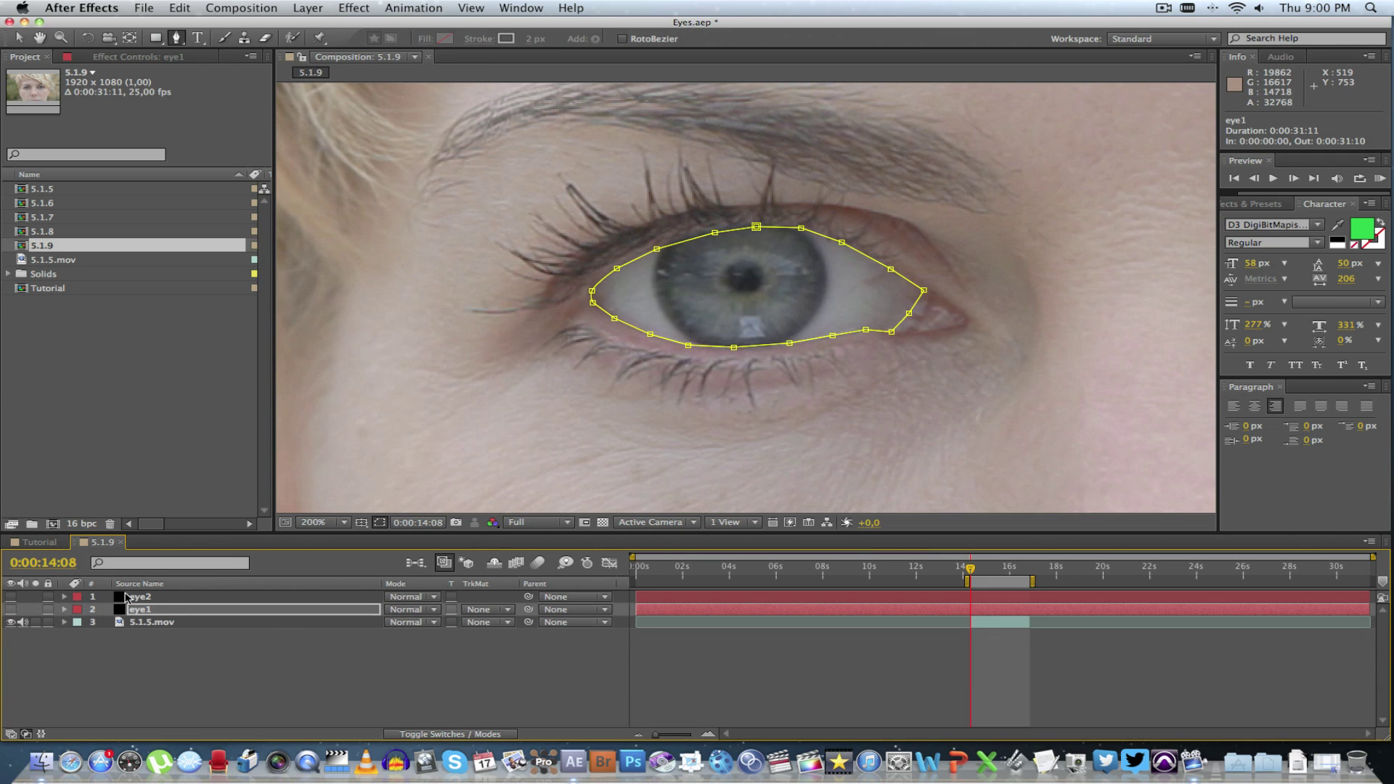
{"action": "left_click", "coordinate": [10, 597]}
{"action": "left_click", "coordinate": [145, 596]}
{"action": "key", "text": "t"}
{"action": "left_click_drag", "start_coordinate": [404, 612], "coordinate": [346, 611]}
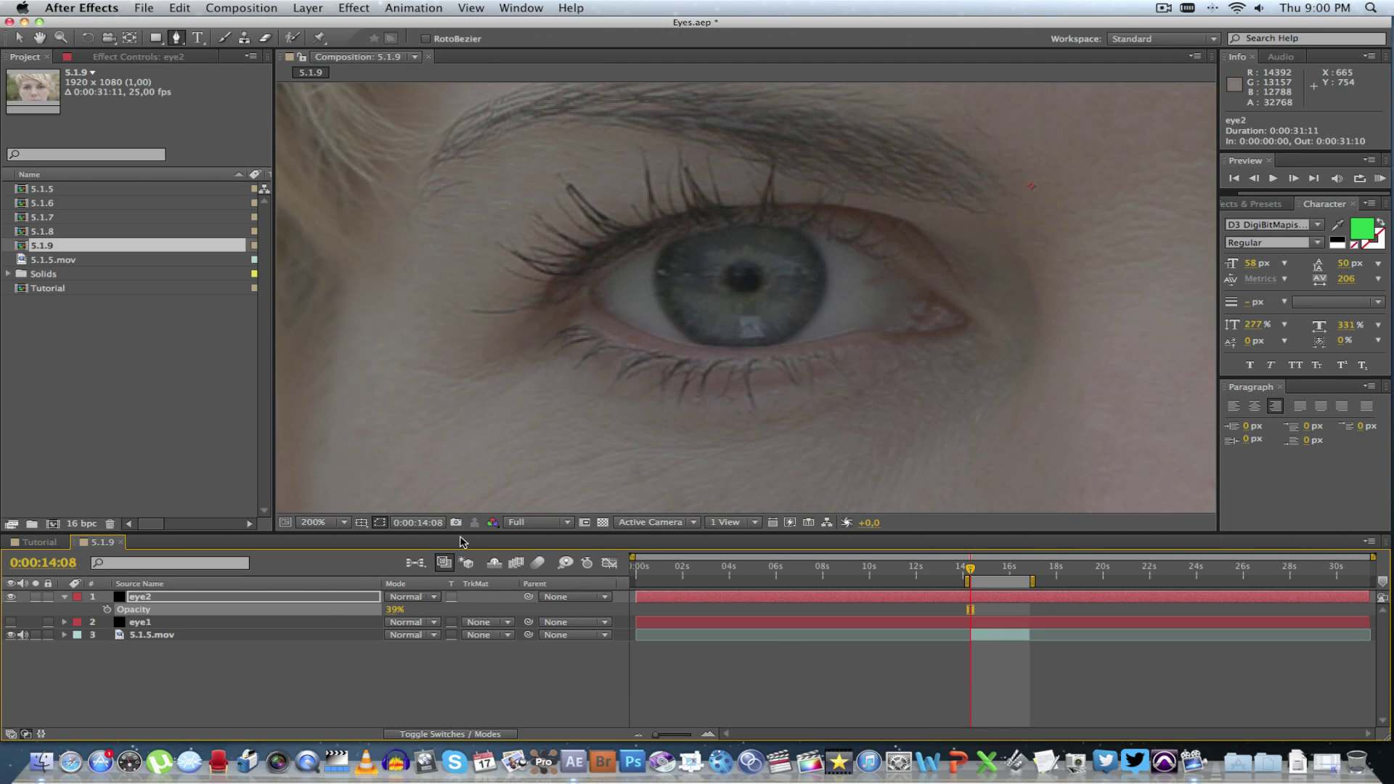
Step: Draw a closed Pen tool mask on the eye2 layer along the eyelid edges of the eye on the image's right
{"action": "scroll", "coordinate": [803, 324], "scroll_direction": "down", "scroll_amount": 2}
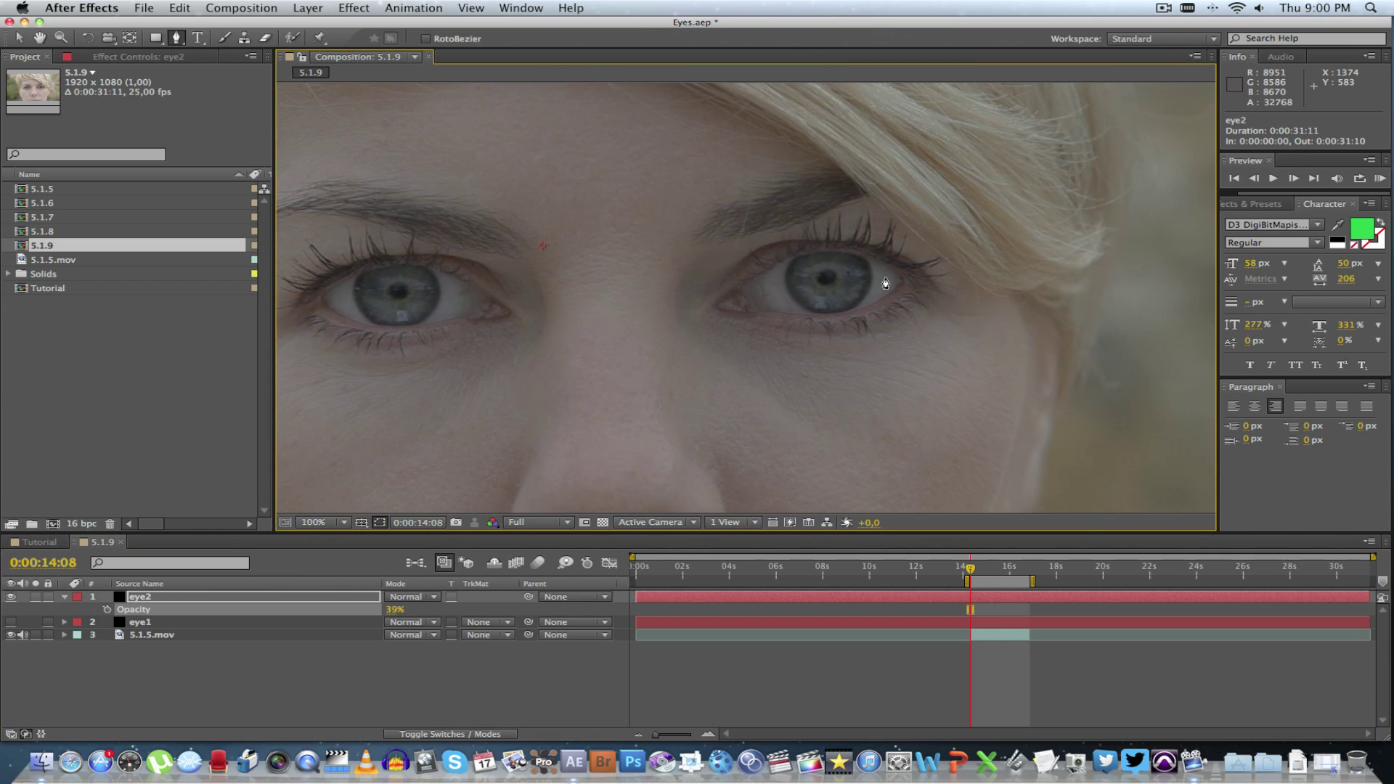
{"action": "scroll", "coordinate": [884, 283], "scroll_direction": "up", "scroll_amount": 4}
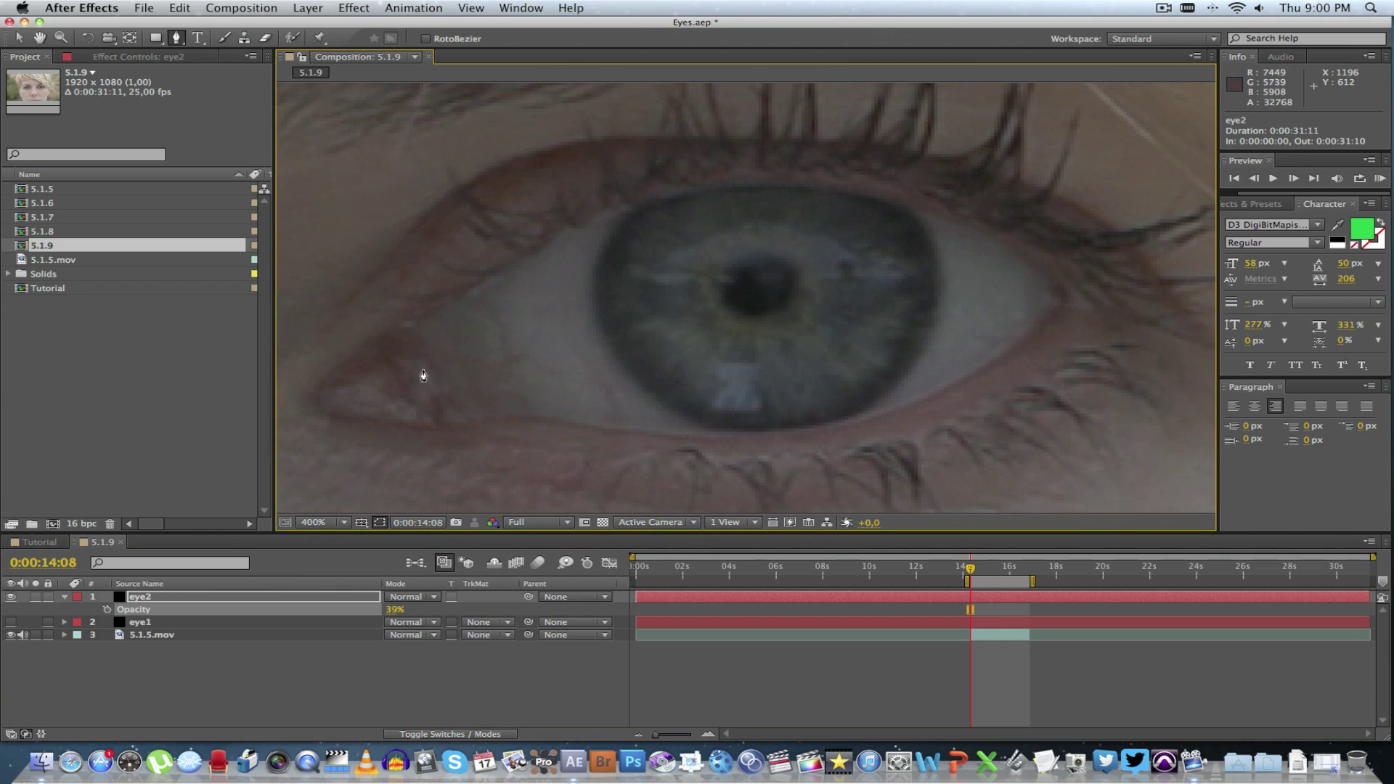
{"action": "left_click_drag", "start_coordinate": [410, 326], "coordinate": [424, 316]}
{"action": "left_click", "coordinate": [474, 286]}
{"action": "left_click", "coordinate": [564, 233]}
{"action": "left_click", "coordinate": [658, 201]}
{"action": "left_click", "coordinate": [756, 187]}
{"action": "left_click", "coordinate": [971, 223]}
{"action": "left_click", "coordinate": [1050, 275]}
{"action": "left_click", "coordinate": [1046, 327]}
{"action": "left_click", "coordinate": [970, 379]}
{"action": "left_click", "coordinate": [772, 435]}
{"action": "left_click", "coordinate": [662, 435]}
{"action": "left_click", "coordinate": [485, 419]}
{"action": "left_click", "coordinate": [455, 406]}
{"action": "left_click", "coordinate": [439, 368]}
{"action": "left_click", "coordinate": [410, 351]}
{"action": "left_click", "coordinate": [410, 326]}
{"action": "left_click", "coordinate": [327, 558]}
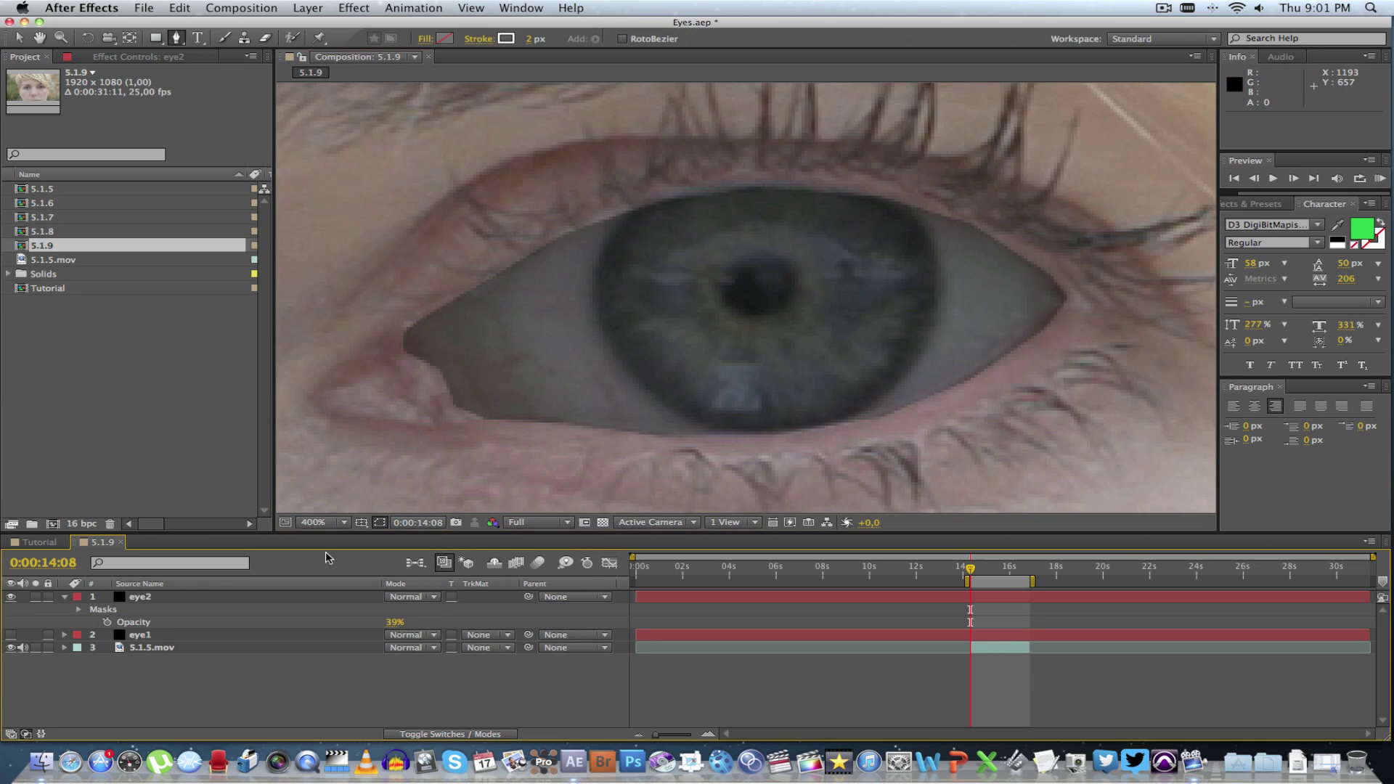
Step: Feather the eye2 layer's mask by 5 pixels and collapse the layer's properties
{"action": "left_click", "coordinate": [155, 601]}
{"action": "key", "text": "m"}
{"action": "key", "text": "m"}
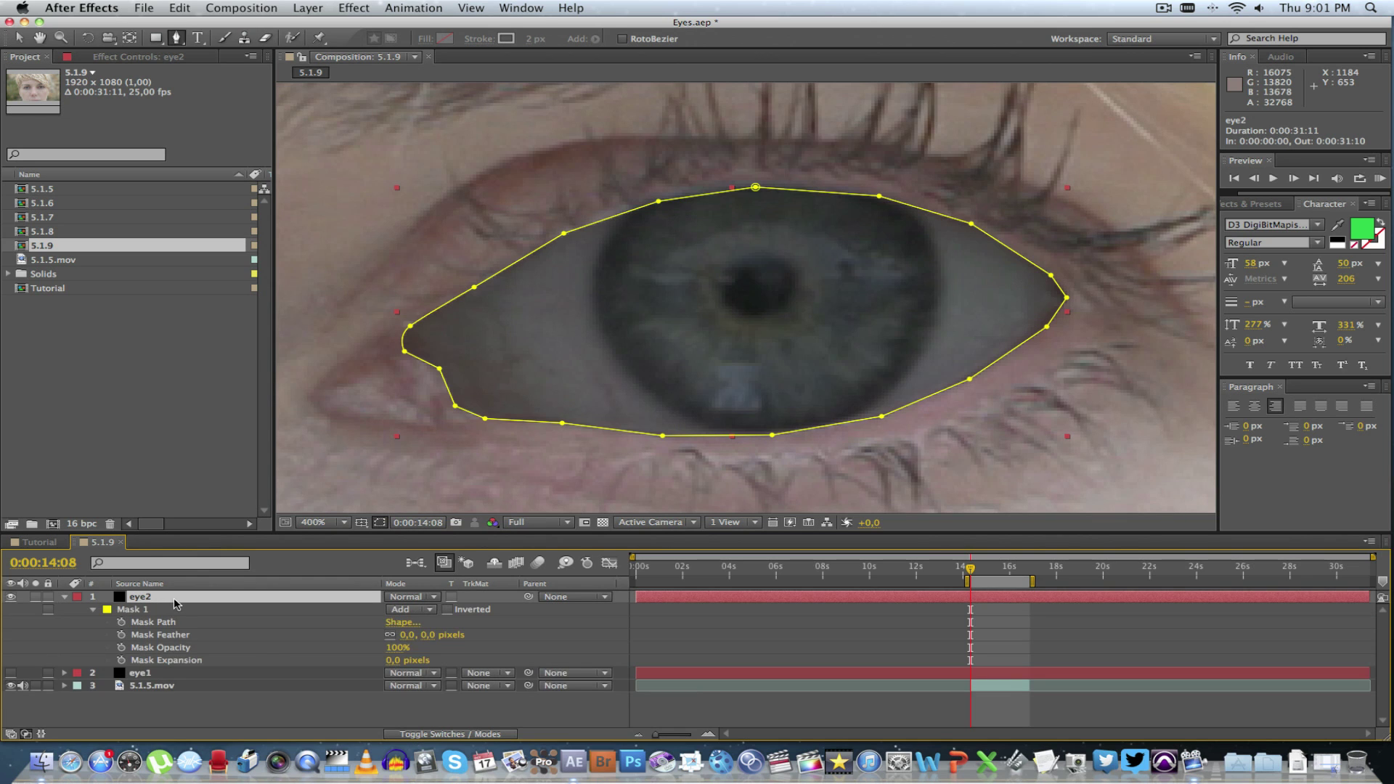
{"action": "left_click_drag", "start_coordinate": [409, 634], "coordinate": [412, 641]}
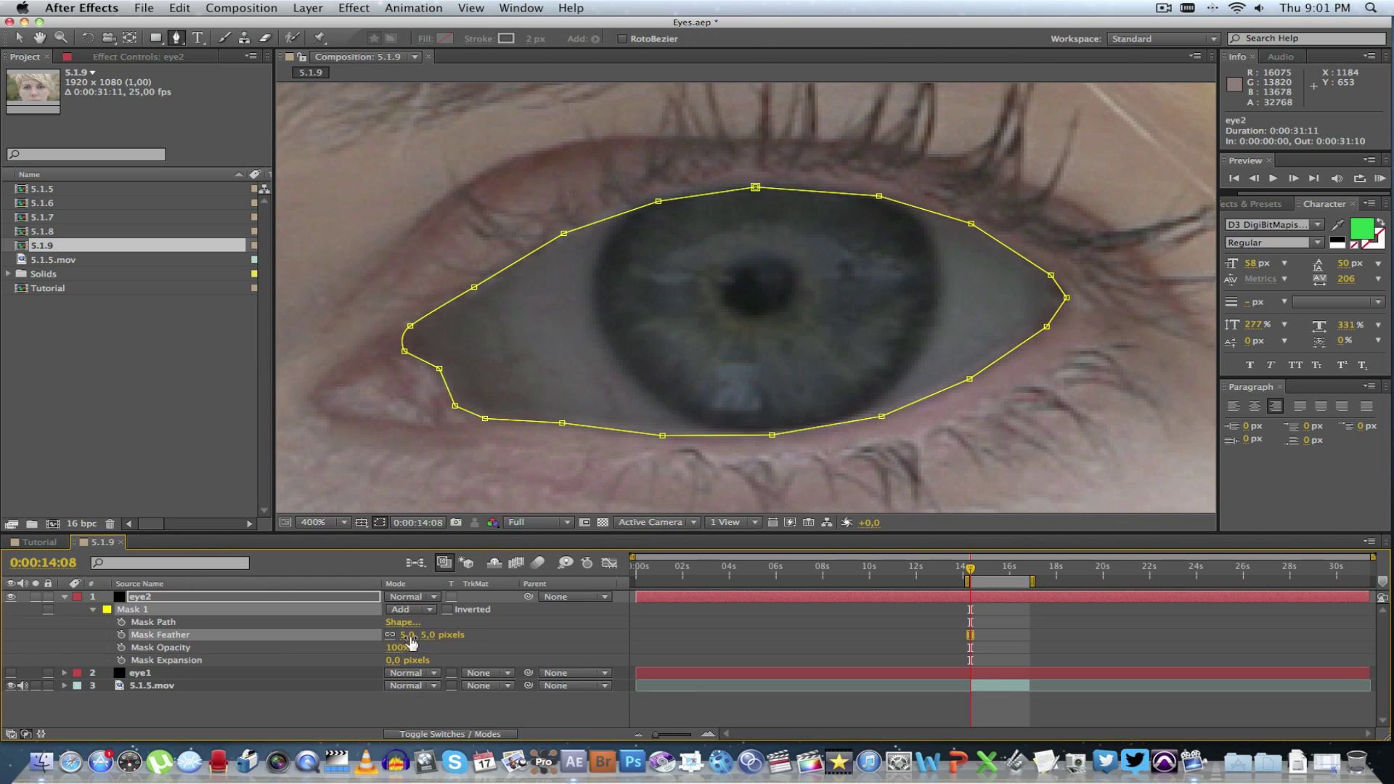
{"action": "left_click", "coordinate": [70, 598]}
{"action": "left_click", "coordinate": [127, 666]}
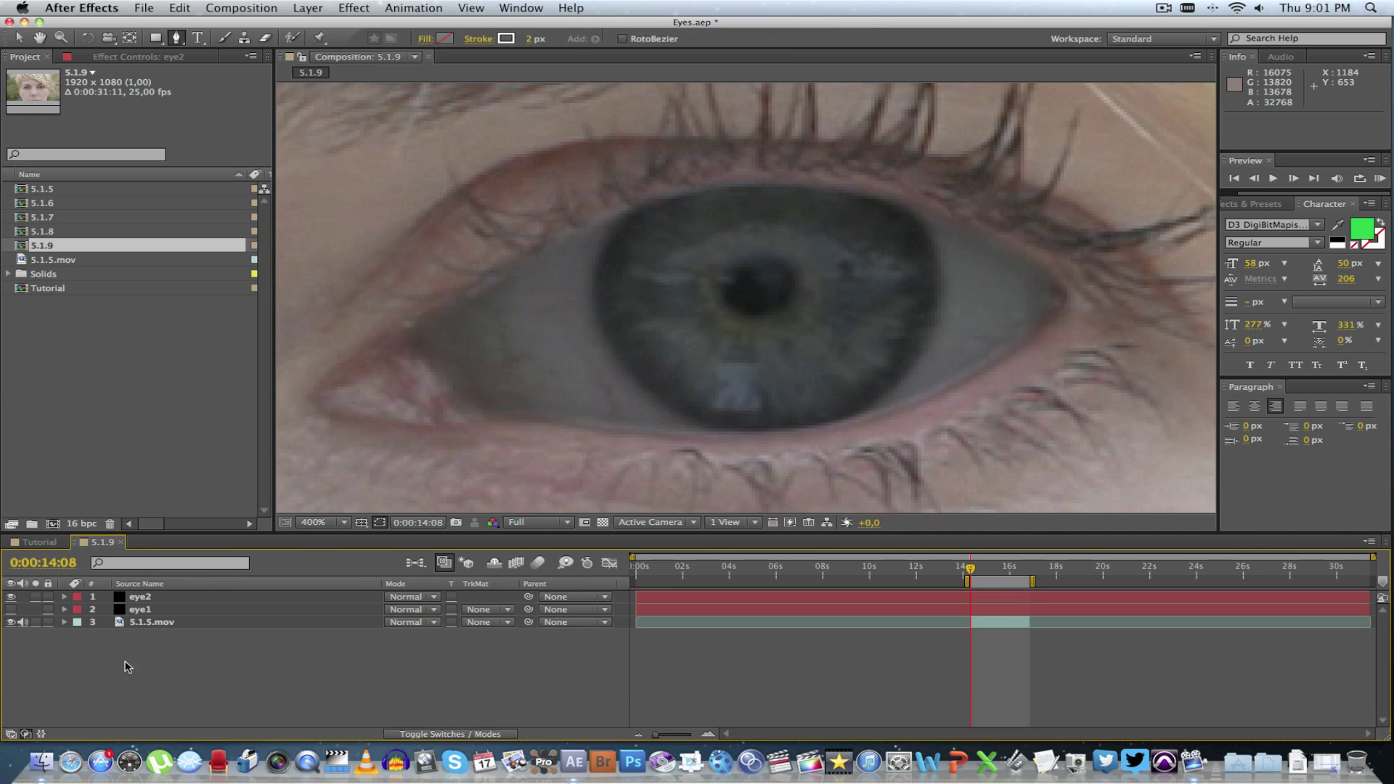
Step: Show the eye1 layer again and raise both solids' opacity together, to 47% for eye2 and 44% for eye1
{"action": "key", "text": "comma"}
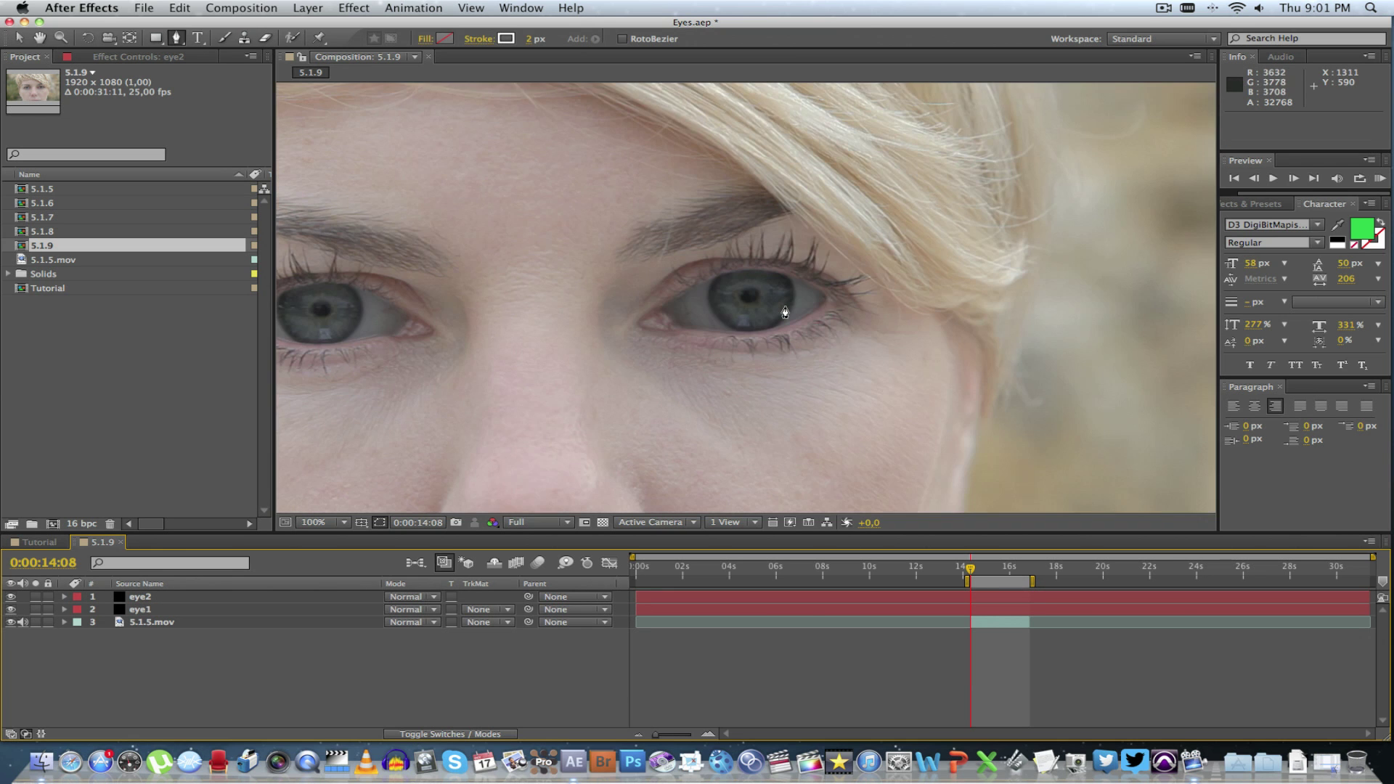
{"action": "key", "text": "comma"}
{"action": "key", "text": "comma"}
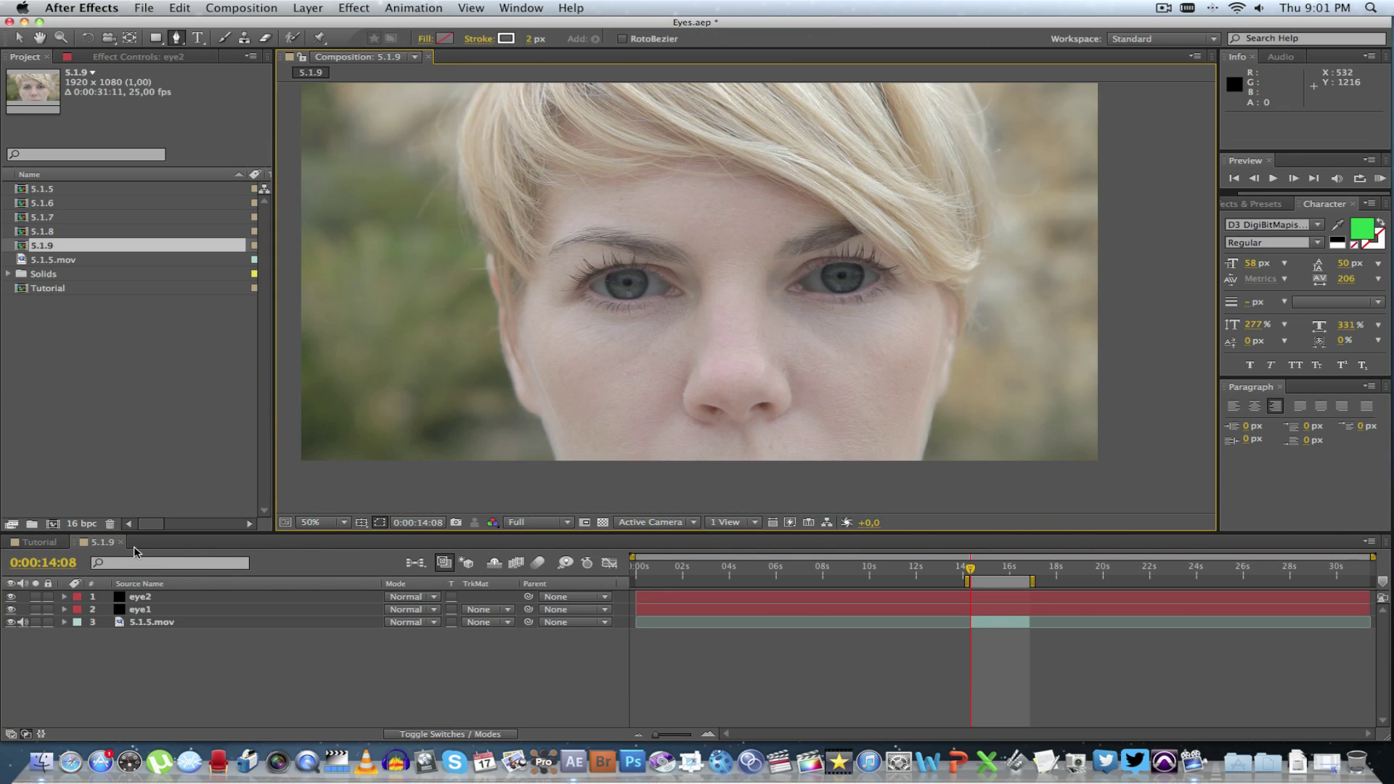
{"action": "left_click", "coordinate": [156, 600]}
{"action": "left_click", "coordinate": [159, 610], "text": "shift"}
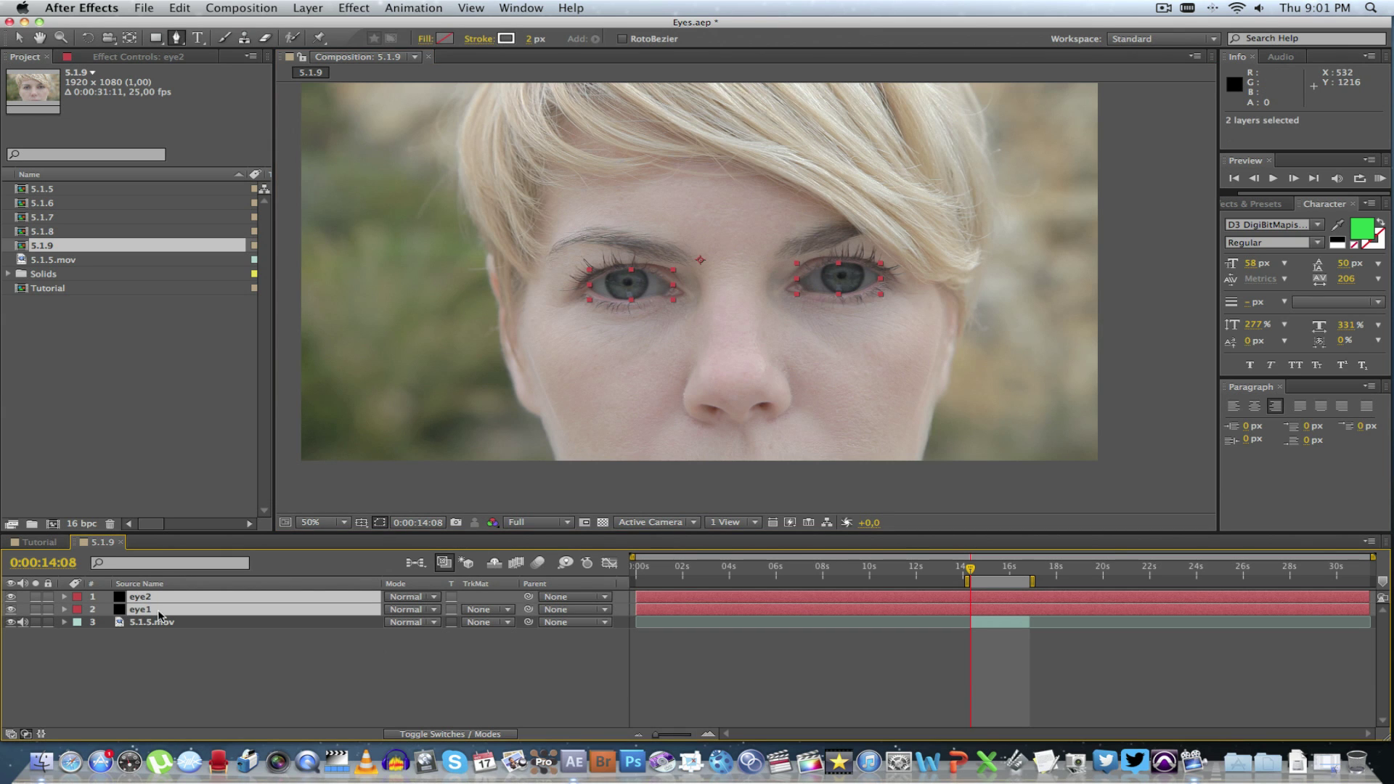
{"action": "key", "text": "t"}
{"action": "left_click_drag", "start_coordinate": [394, 610], "coordinate": [563, 612]}
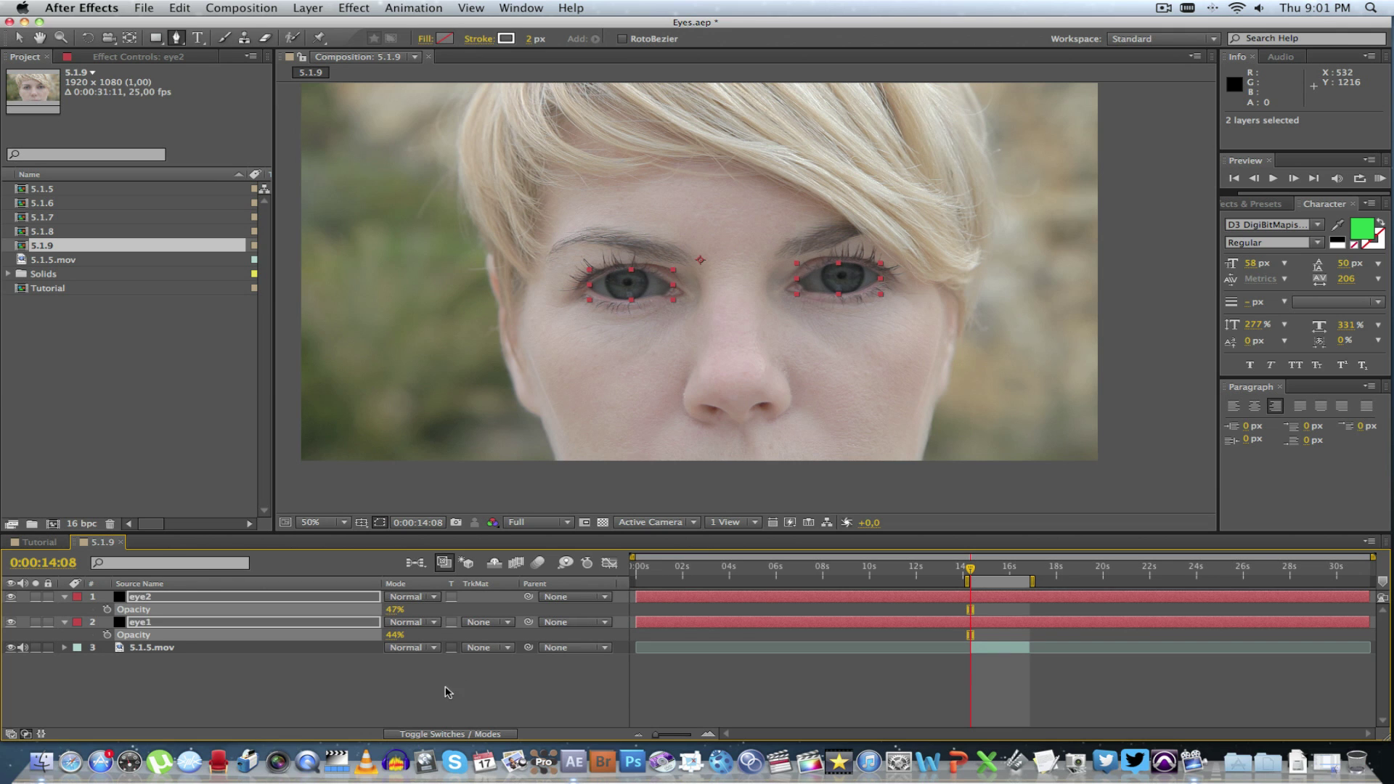
Step: Collapse the opacity properties of both solids and add a null object named TrackEye1
{"action": "left_click", "coordinate": [447, 691]}
{"action": "left_click", "coordinate": [343, 522]}
{"action": "left_click", "coordinate": [347, 518]}
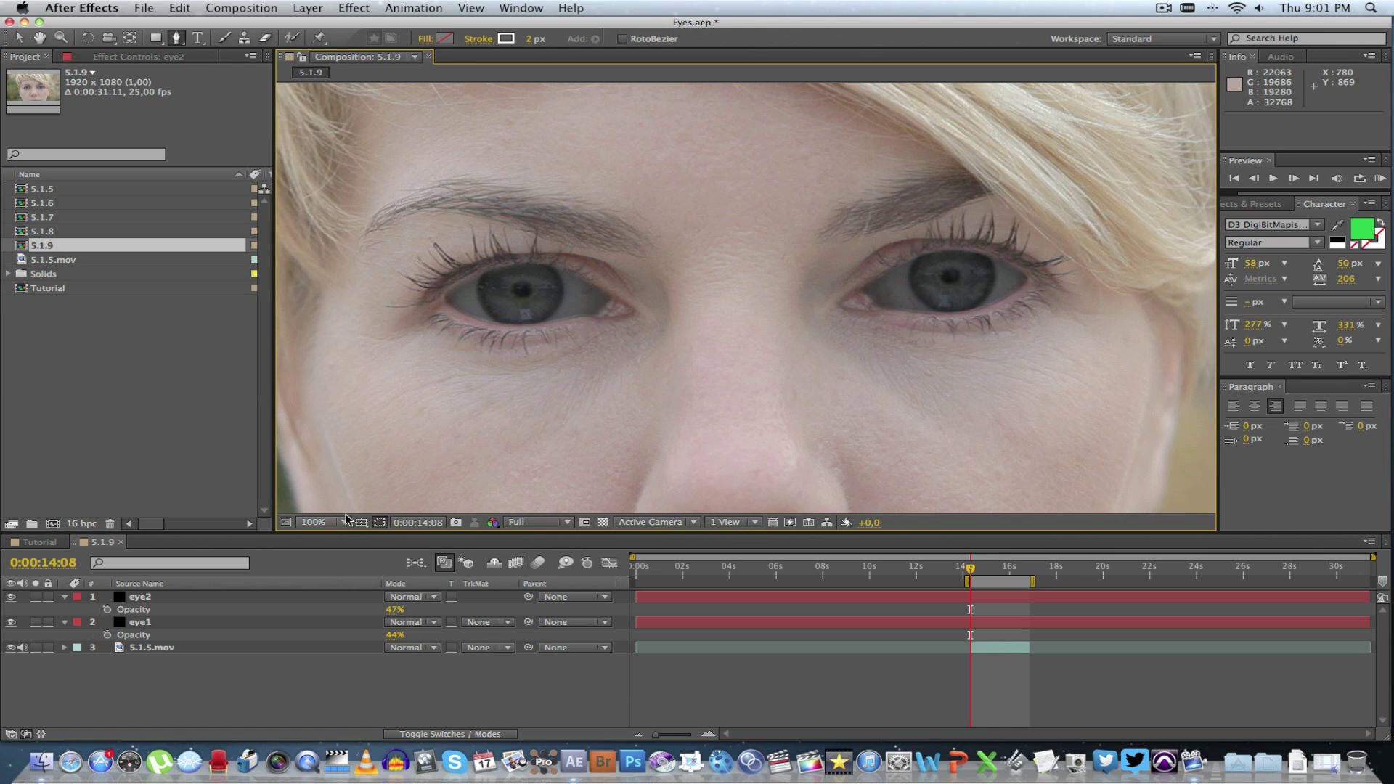
{"action": "key", "text": "t"}
{"action": "right_click", "coordinate": [169, 649]}
{"action": "mouse_move", "coordinate": [269, 602]}
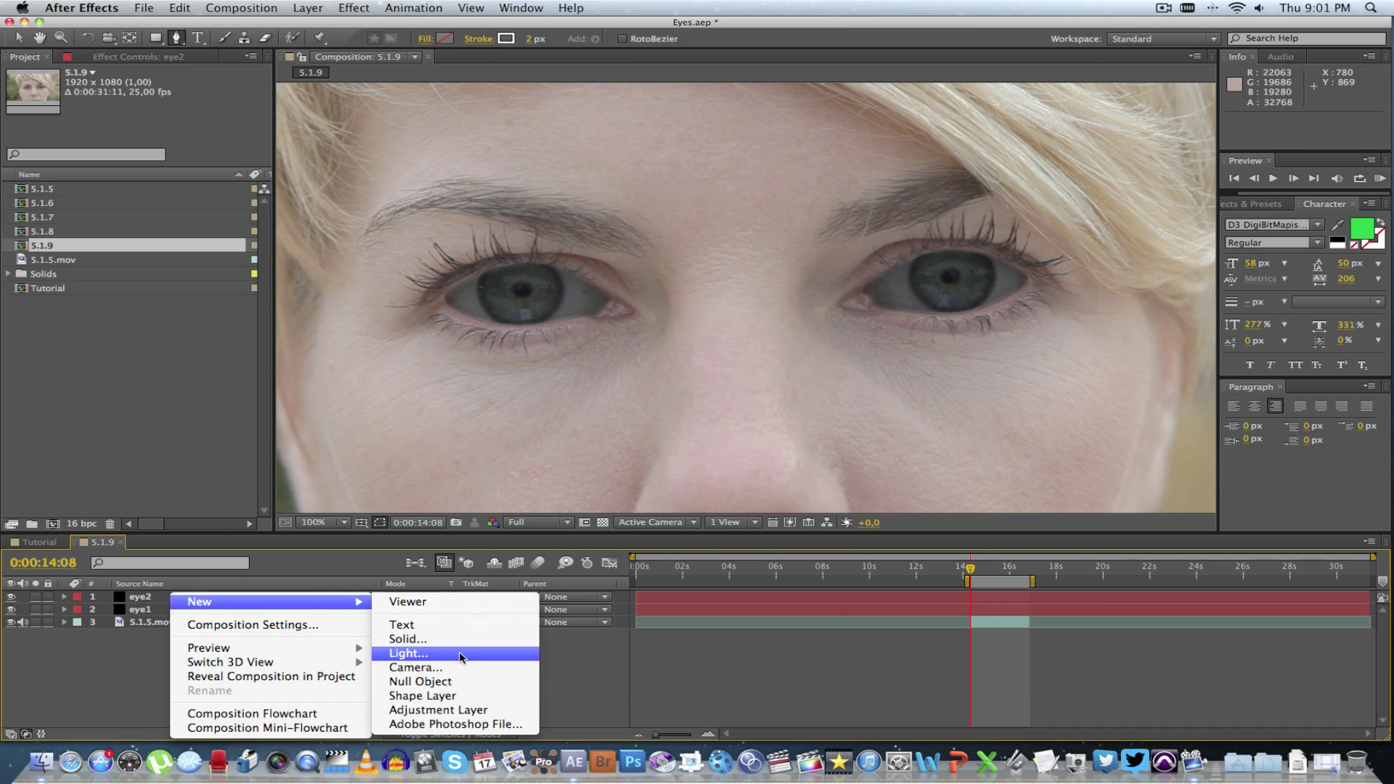
{"action": "left_click", "coordinate": [434, 682]}
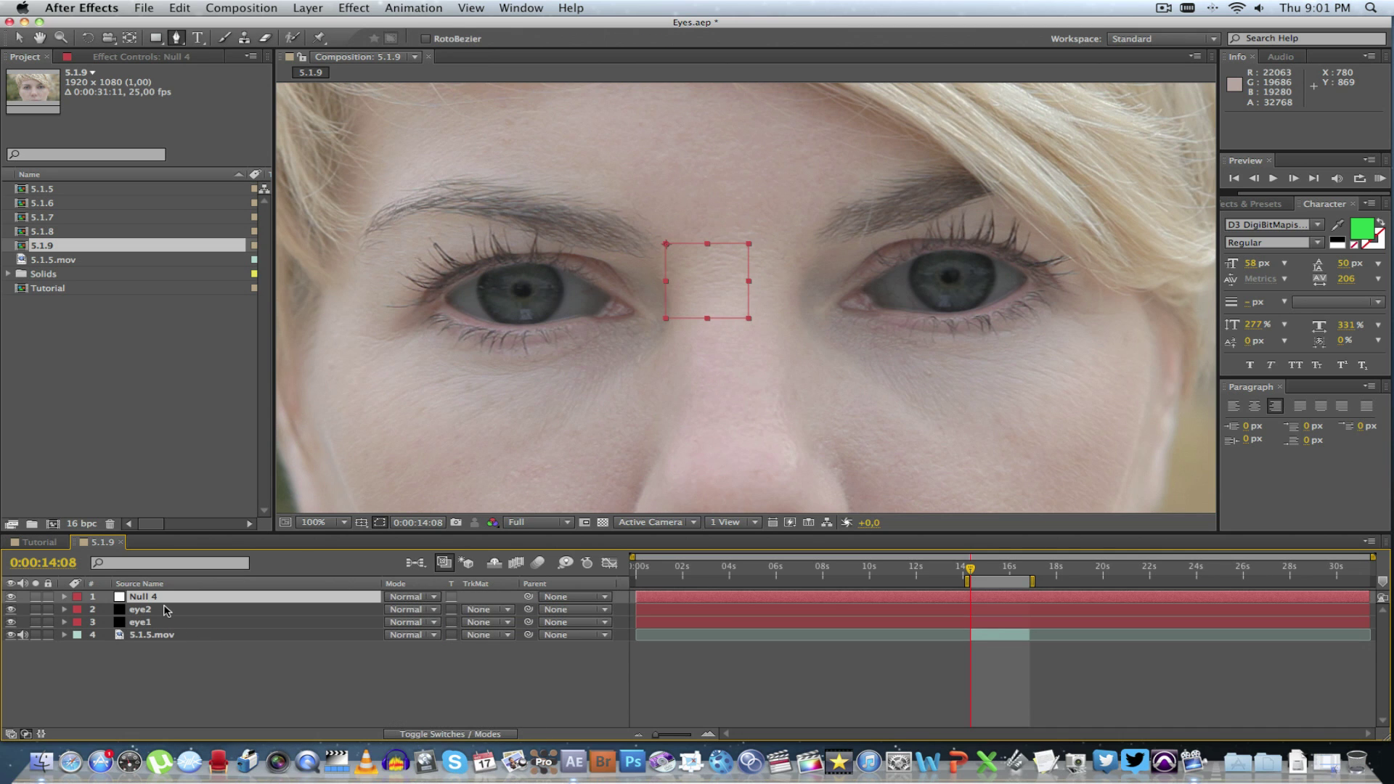
{"action": "key", "text": "Return"}
{"action": "type", "text": "Track"}
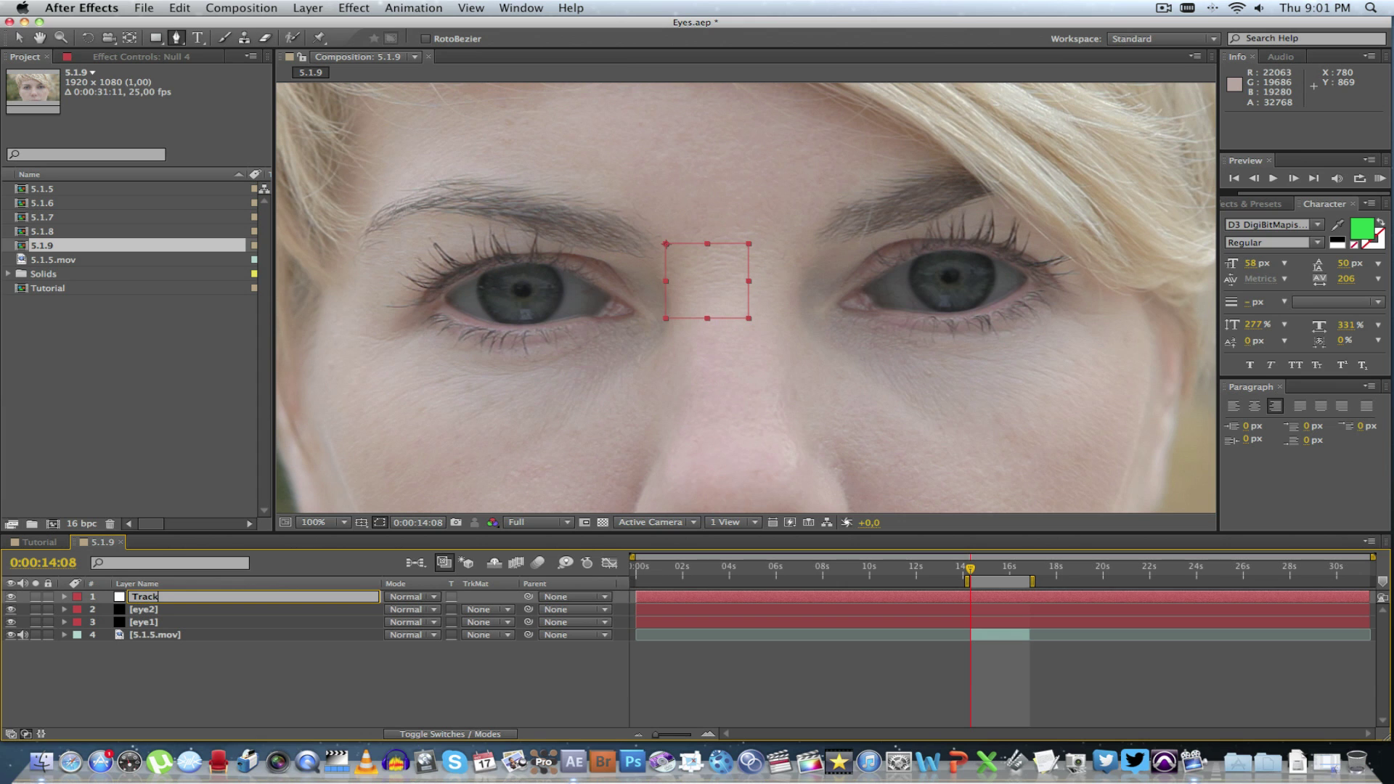
{"action": "key", "text": "Return"}
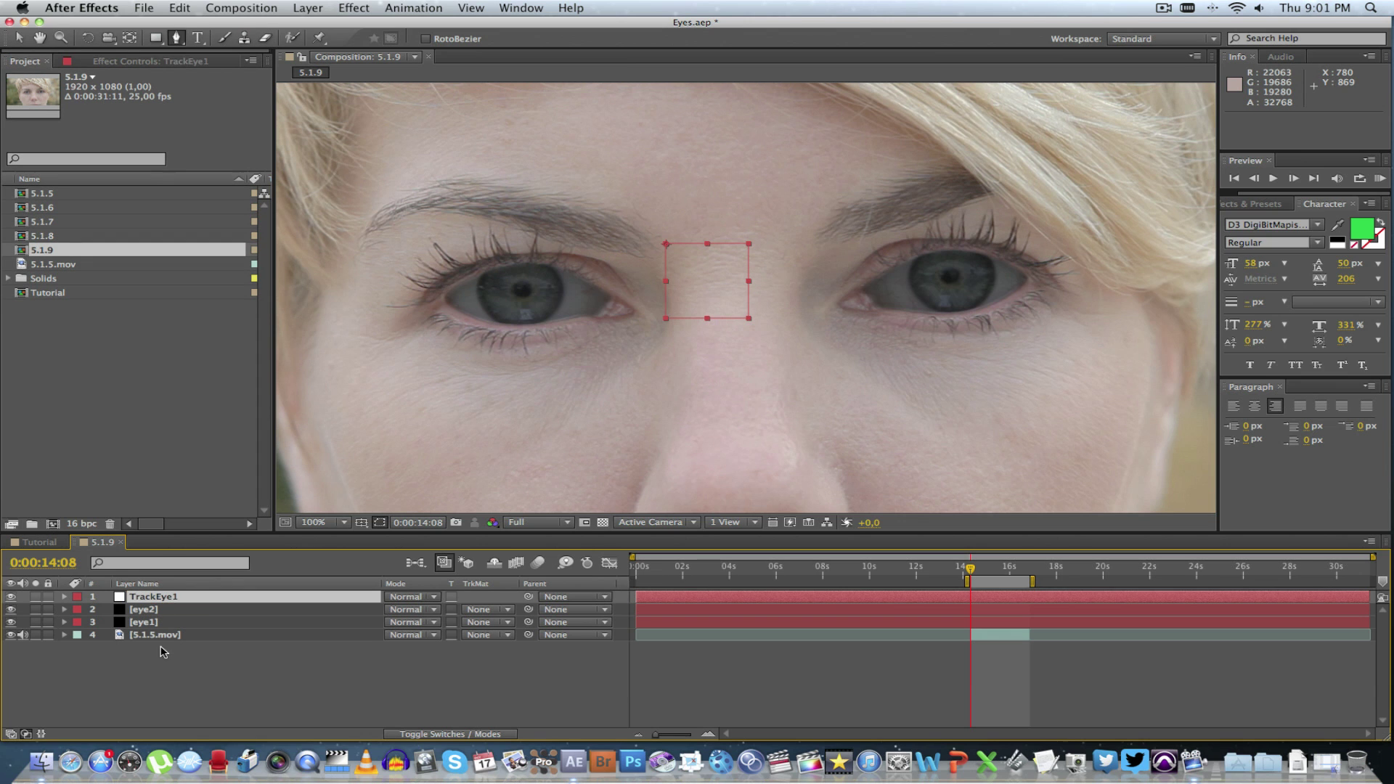
Step: Add a second null object and name it TrackEye2
{"action": "right_click", "coordinate": [170, 679]}
{"action": "mouse_move", "coordinate": [277, 603]}
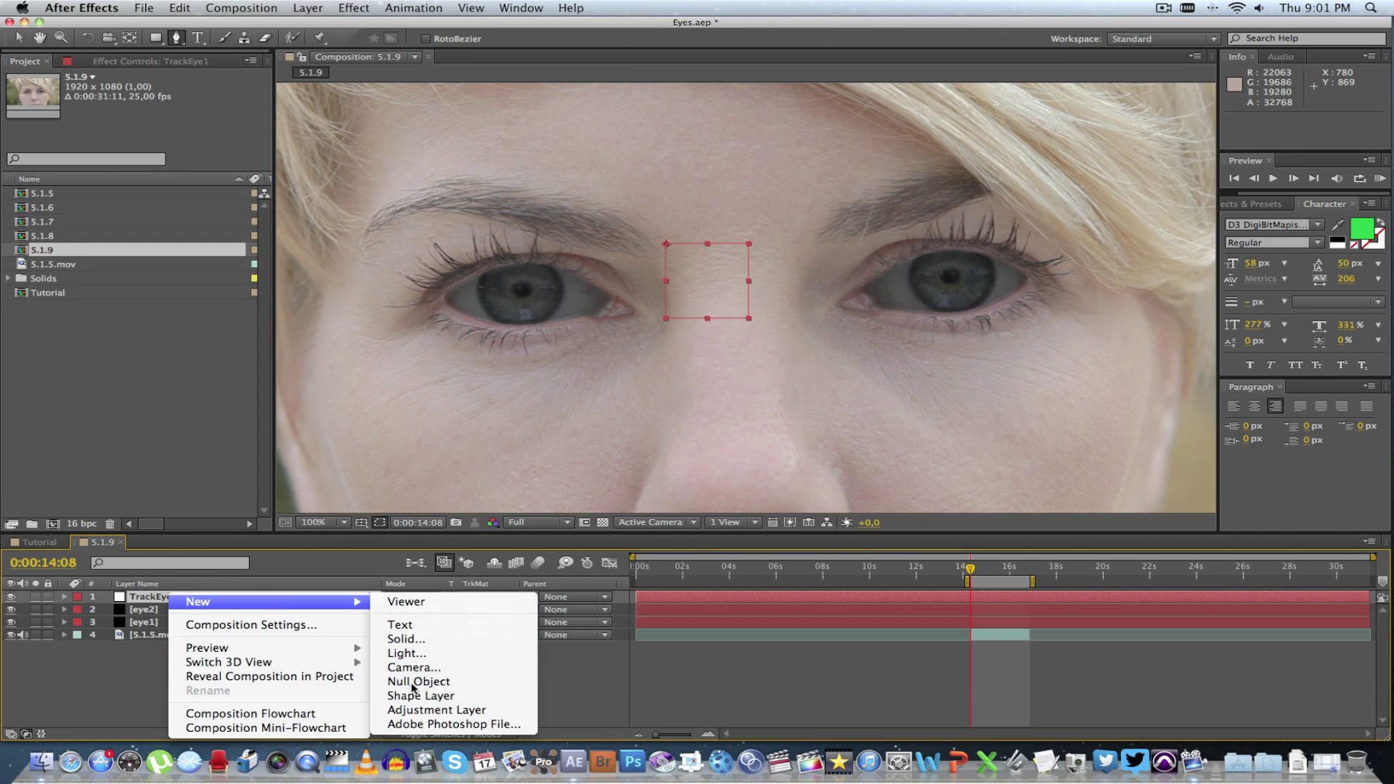
{"action": "left_click", "coordinate": [413, 687]}
{"action": "key", "text": "Return"}
{"action": "type", "text": "TrackEye2"}
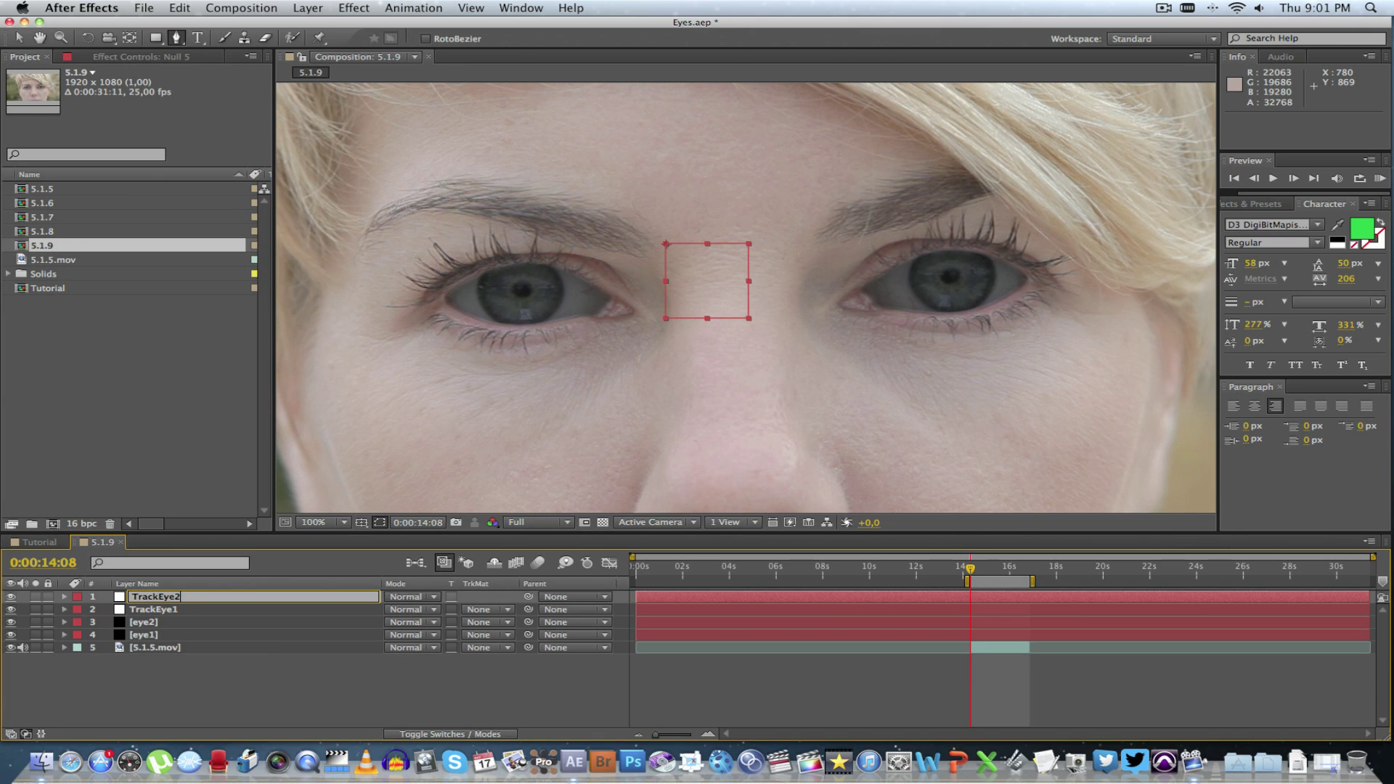
{"action": "key", "text": "Return"}
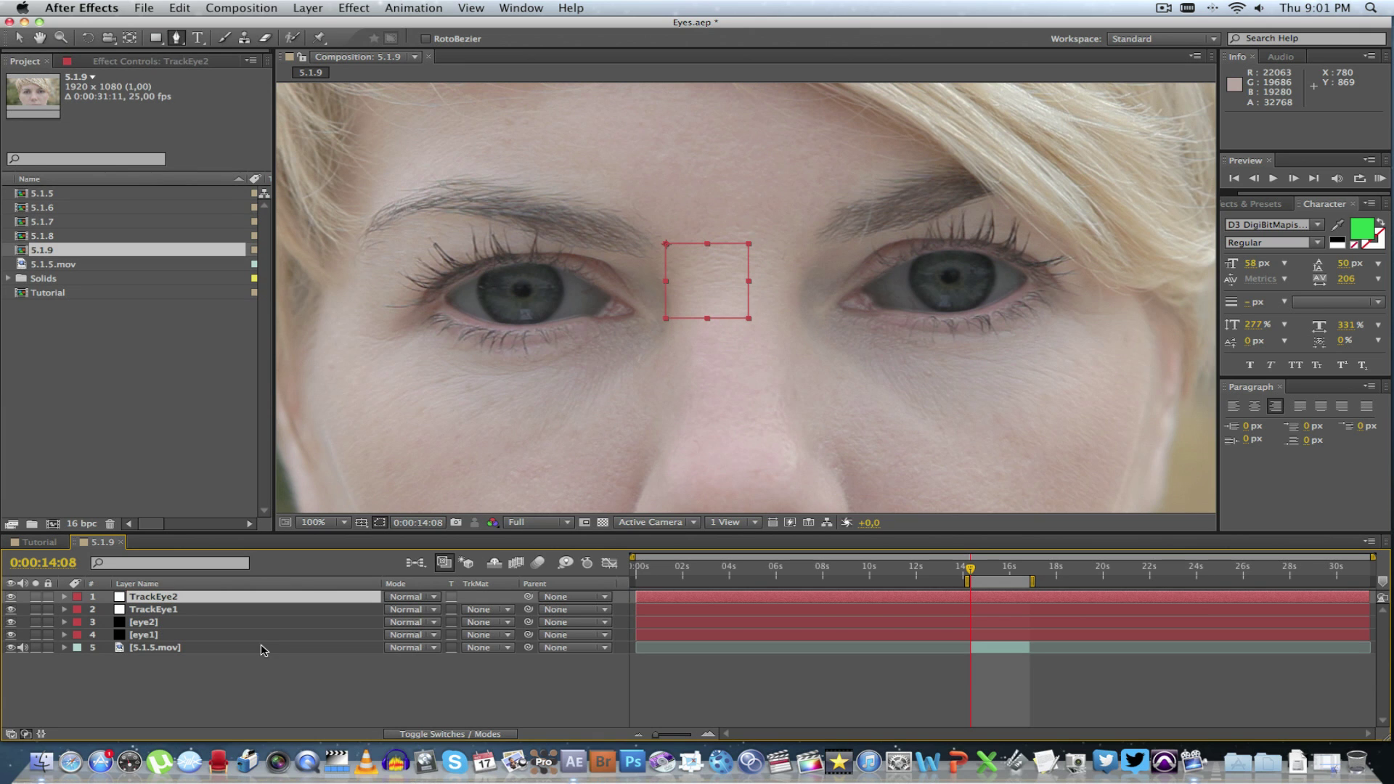
Step: Switch to the Motion Tracking workspace, start tracking 5.1.5.mov and fit the track point around the iris of the eye on the image's left
{"action": "left_click", "coordinate": [161, 648]}
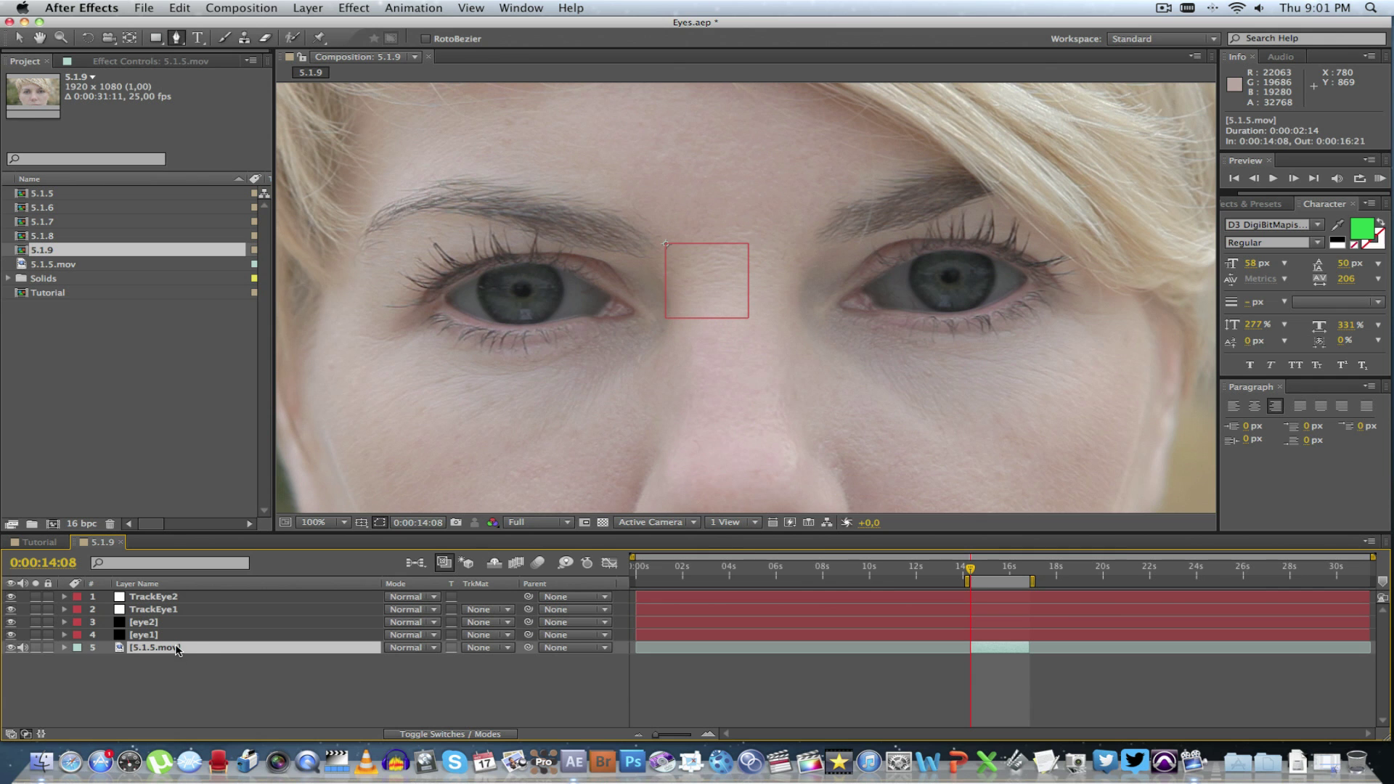
{"action": "left_click", "coordinate": [1213, 39]}
{"action": "left_click", "coordinate": [1185, 110]}
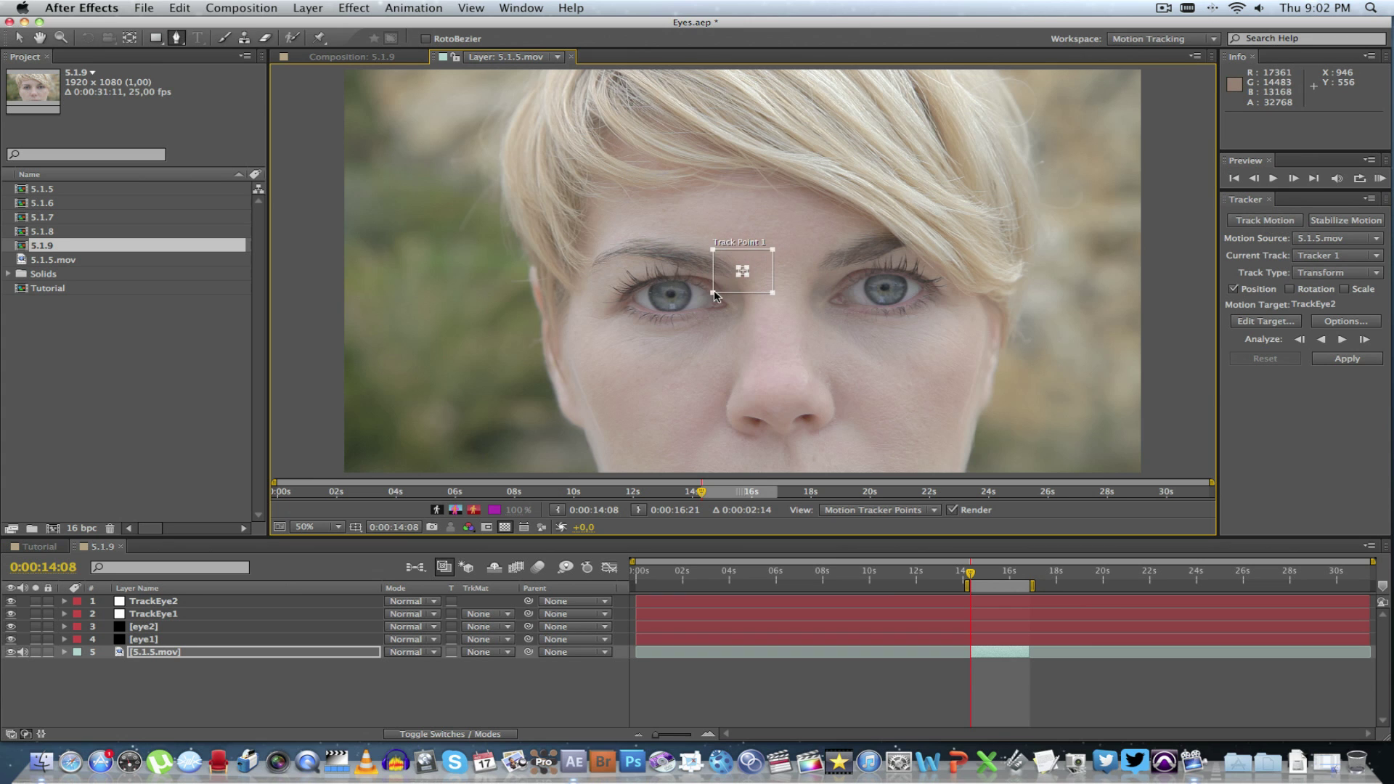
{"action": "left_click_drag", "start_coordinate": [734, 285], "coordinate": [727, 318]}
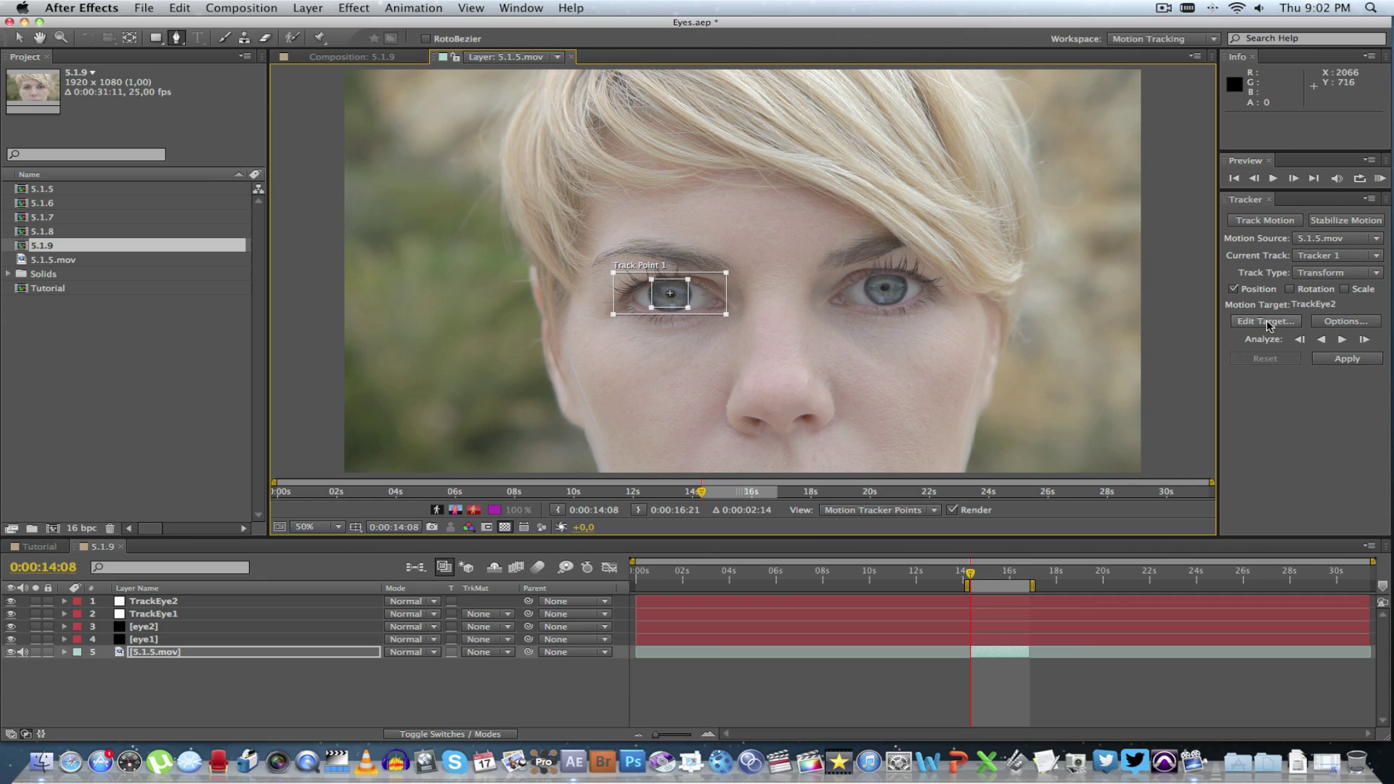
Step: Set TrackEye1 as the motion target, analyze the clip forward and apply the track in X and Y
{"action": "left_click", "coordinate": [1266, 322]}
{"action": "left_click", "coordinate": [190, 139]}
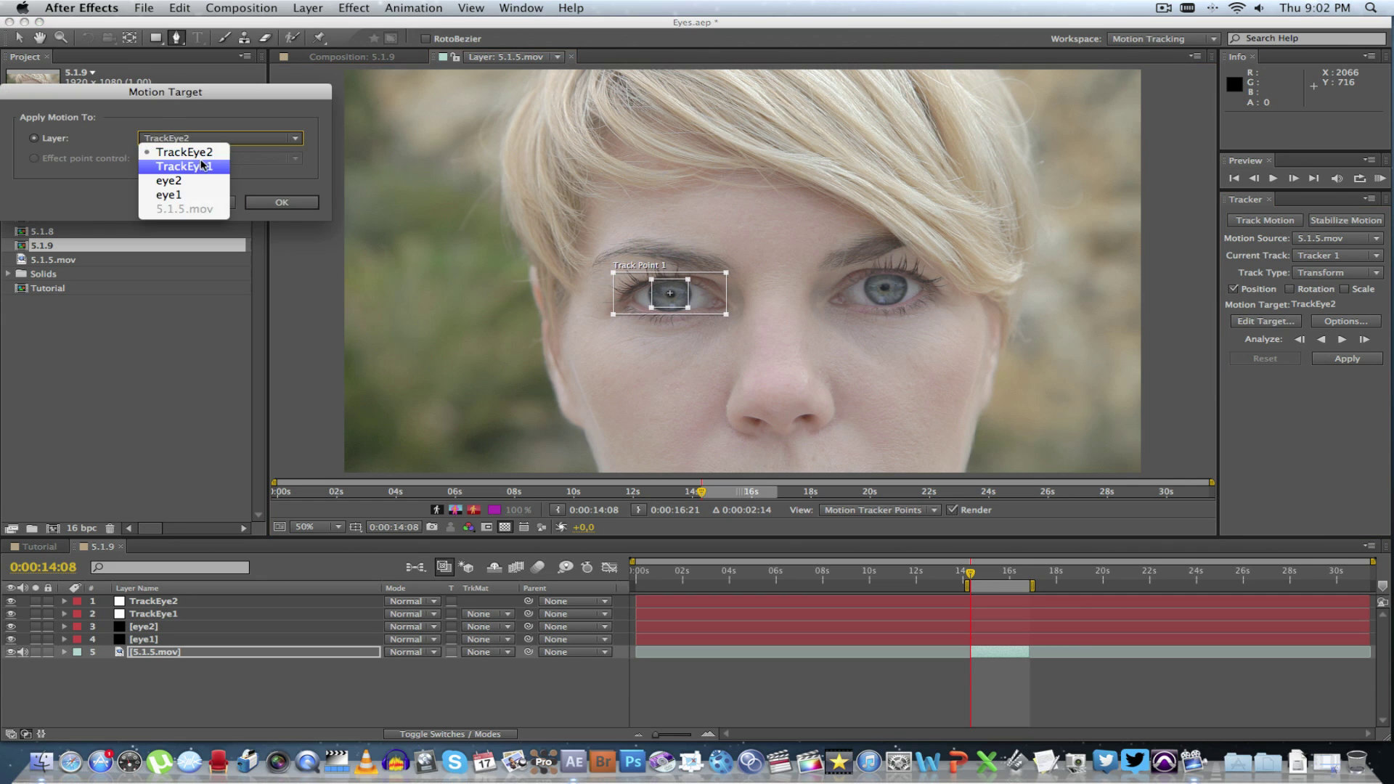
{"action": "left_click", "coordinate": [202, 167]}
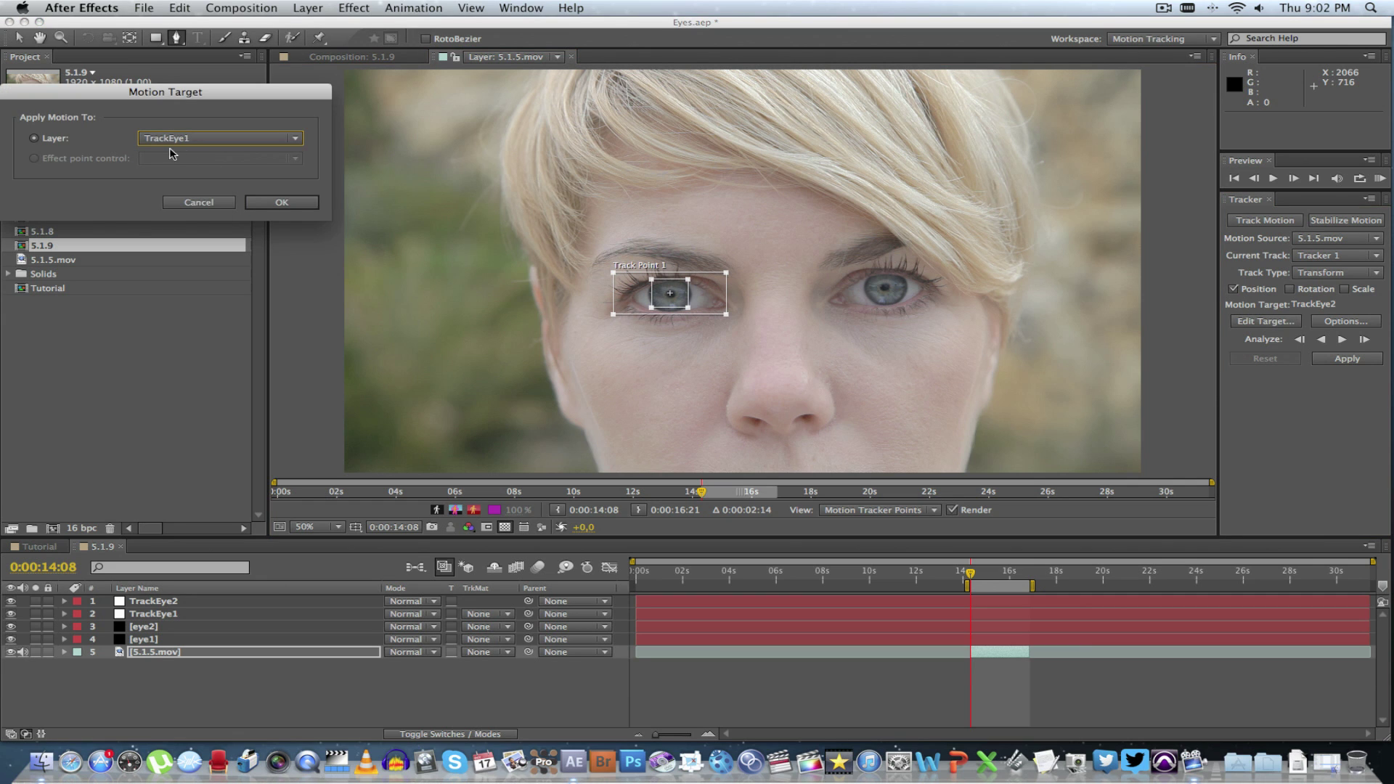
{"action": "left_click", "coordinate": [280, 203]}
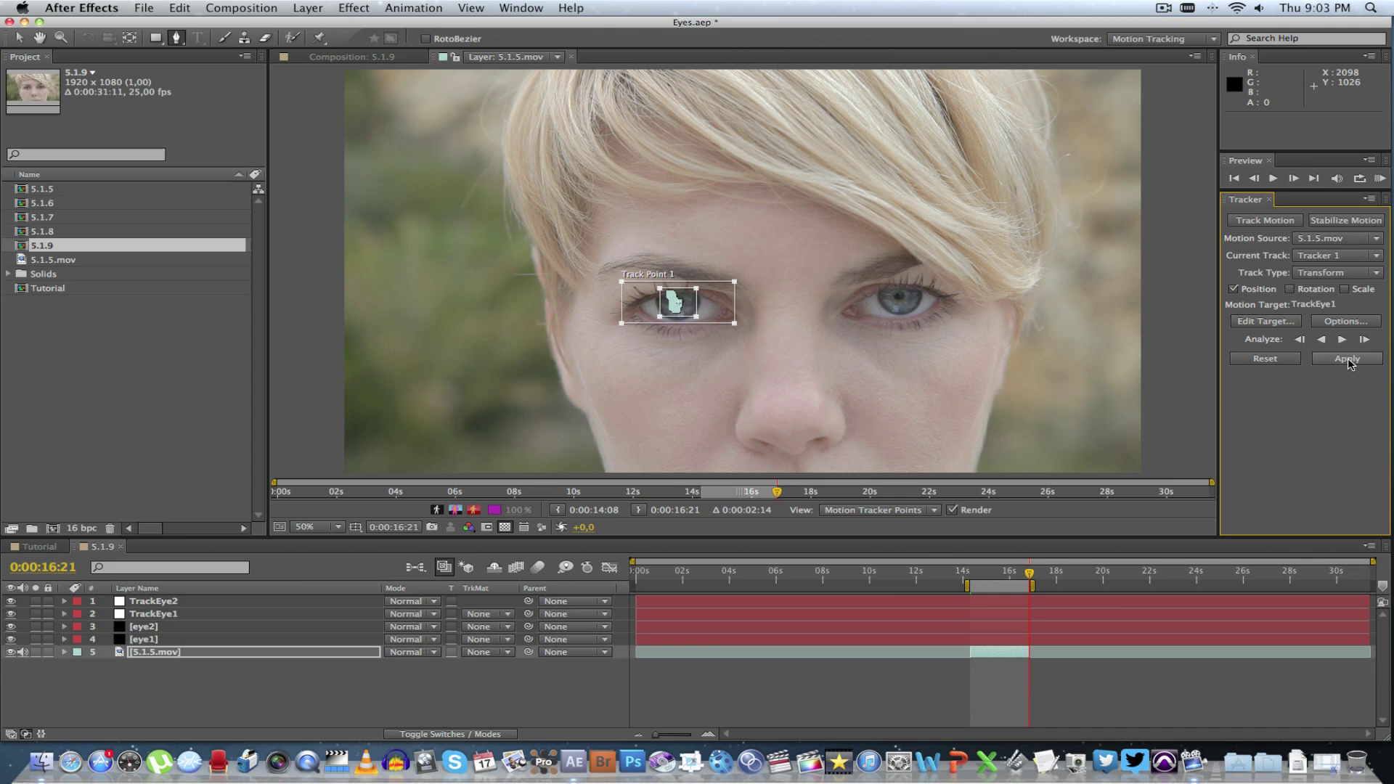
{"action": "left_click", "coordinate": [1348, 360]}
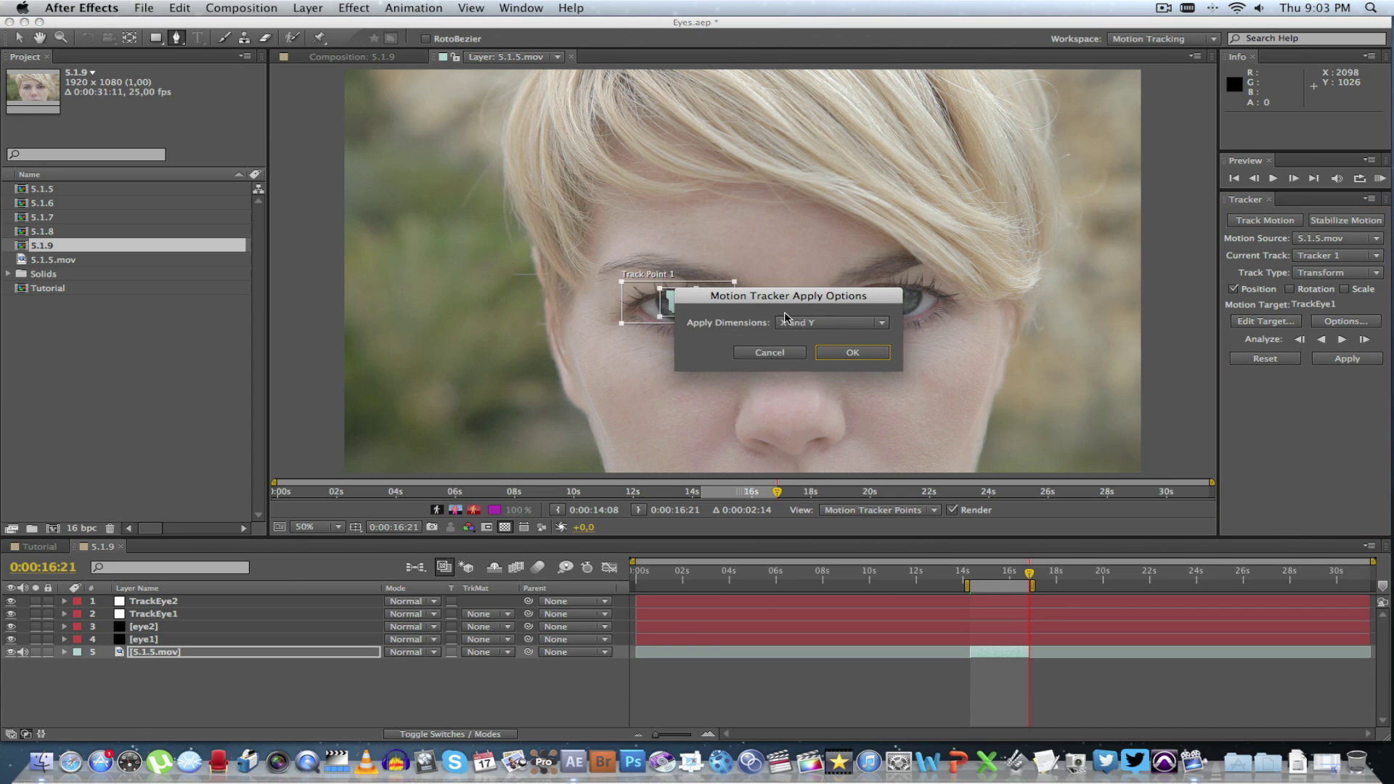
{"action": "left_click", "coordinate": [851, 353]}
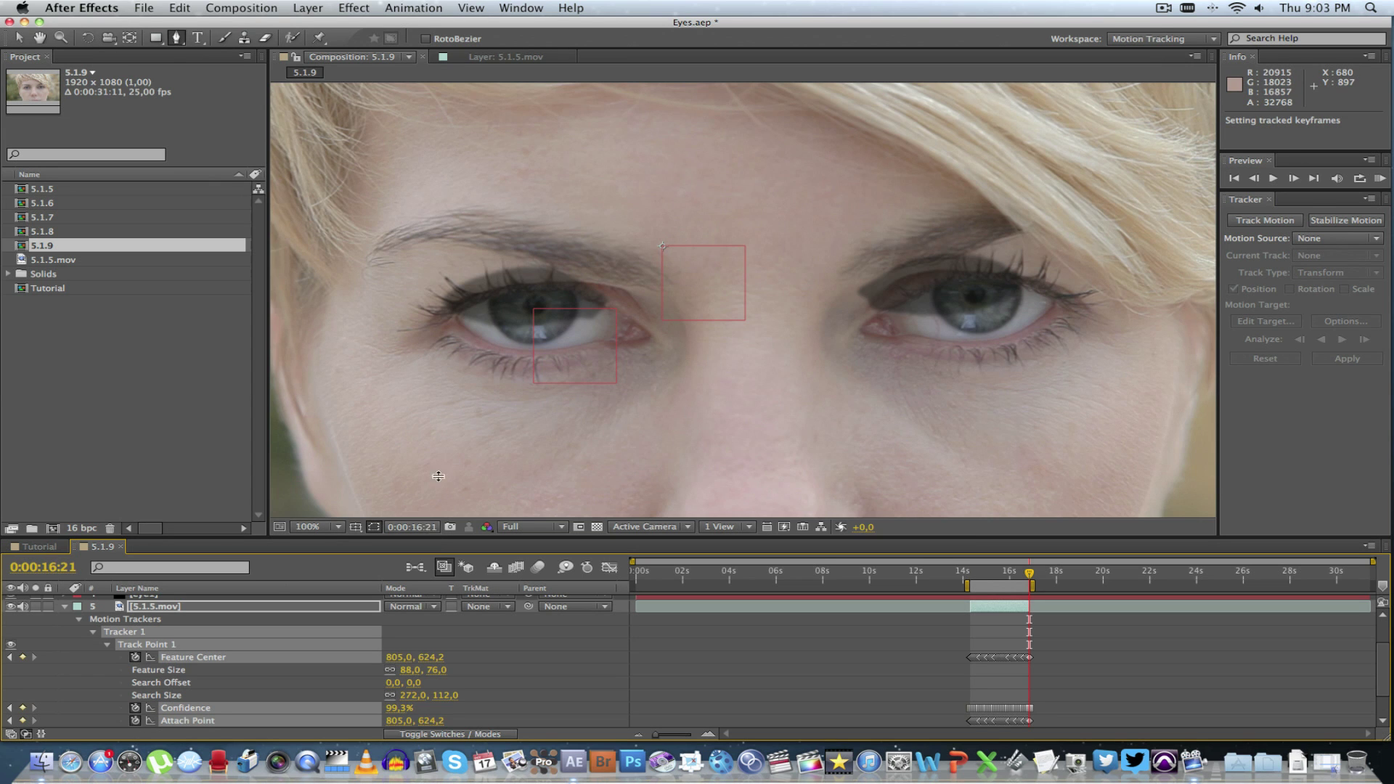
Step: Enlarge the timeline area, collapse the tracker properties of 5.1.5.mov and select that footage layer
{"action": "left_click_drag", "start_coordinate": [437, 475], "coordinate": [437, 419]}
{"action": "left_click", "coordinate": [64, 536]}
{"action": "left_click", "coordinate": [178, 549]}
{"action": "left_click", "coordinate": [174, 538]}
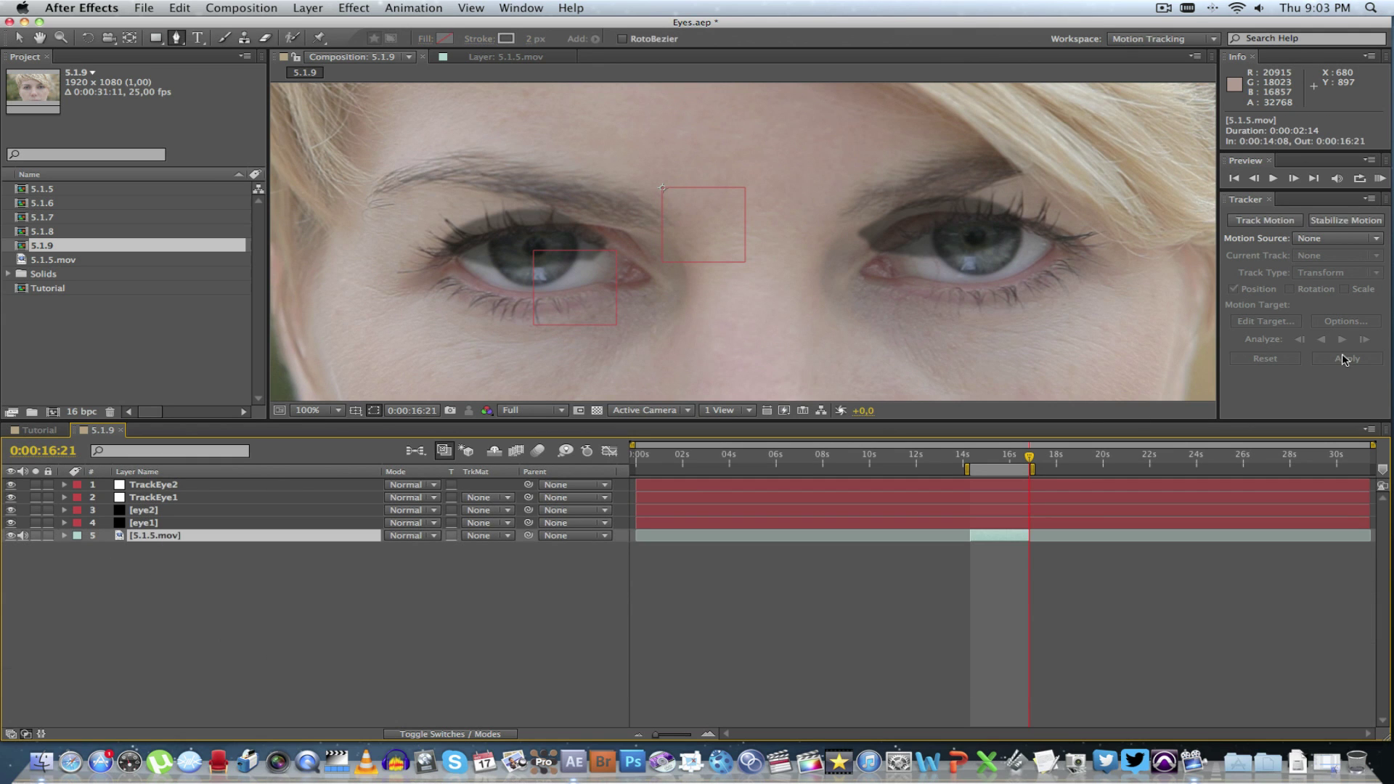
Step: Start a second motion track on 5.1.5.mov around the iris on the image's right, with TrackEye2 as its motion target
{"action": "left_click", "coordinate": [1270, 220]}
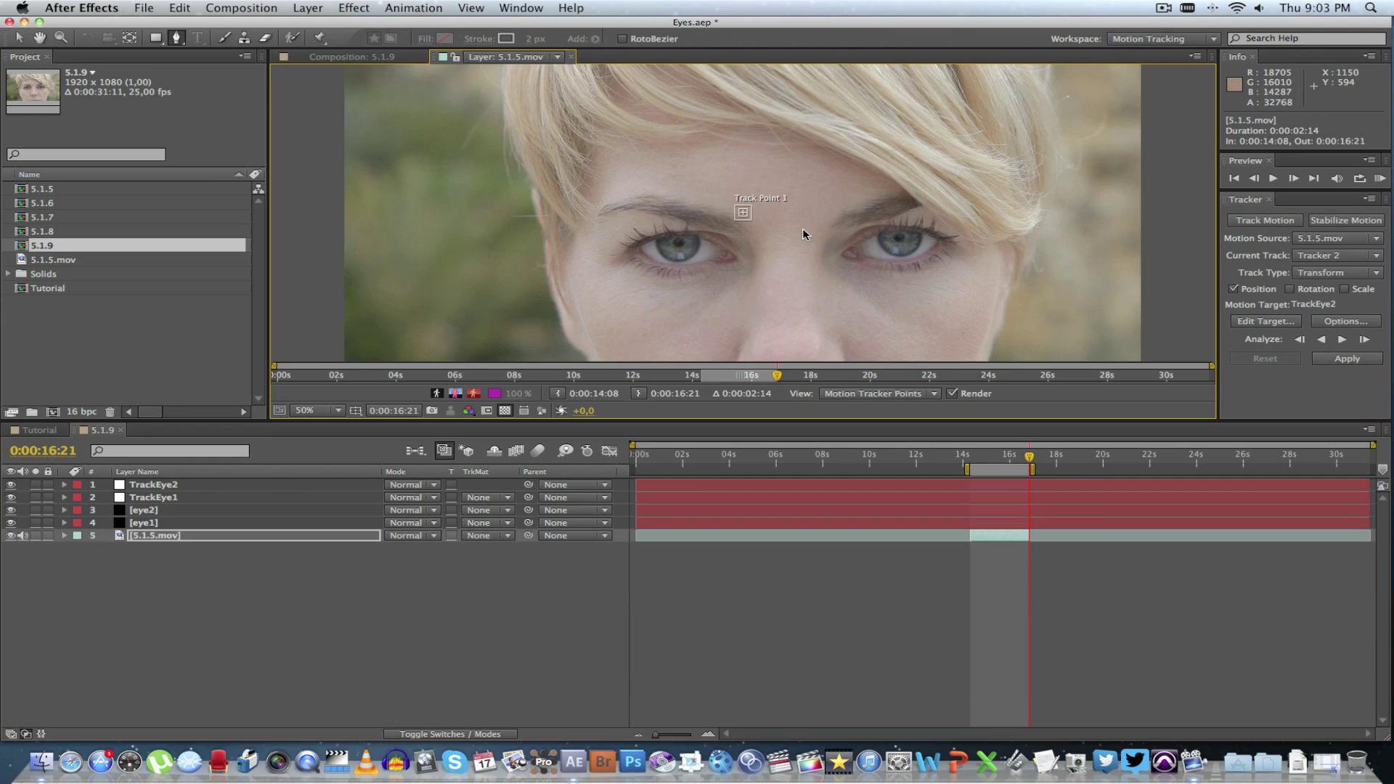
{"action": "left_click_drag", "start_coordinate": [753, 221], "coordinate": [900, 244]}
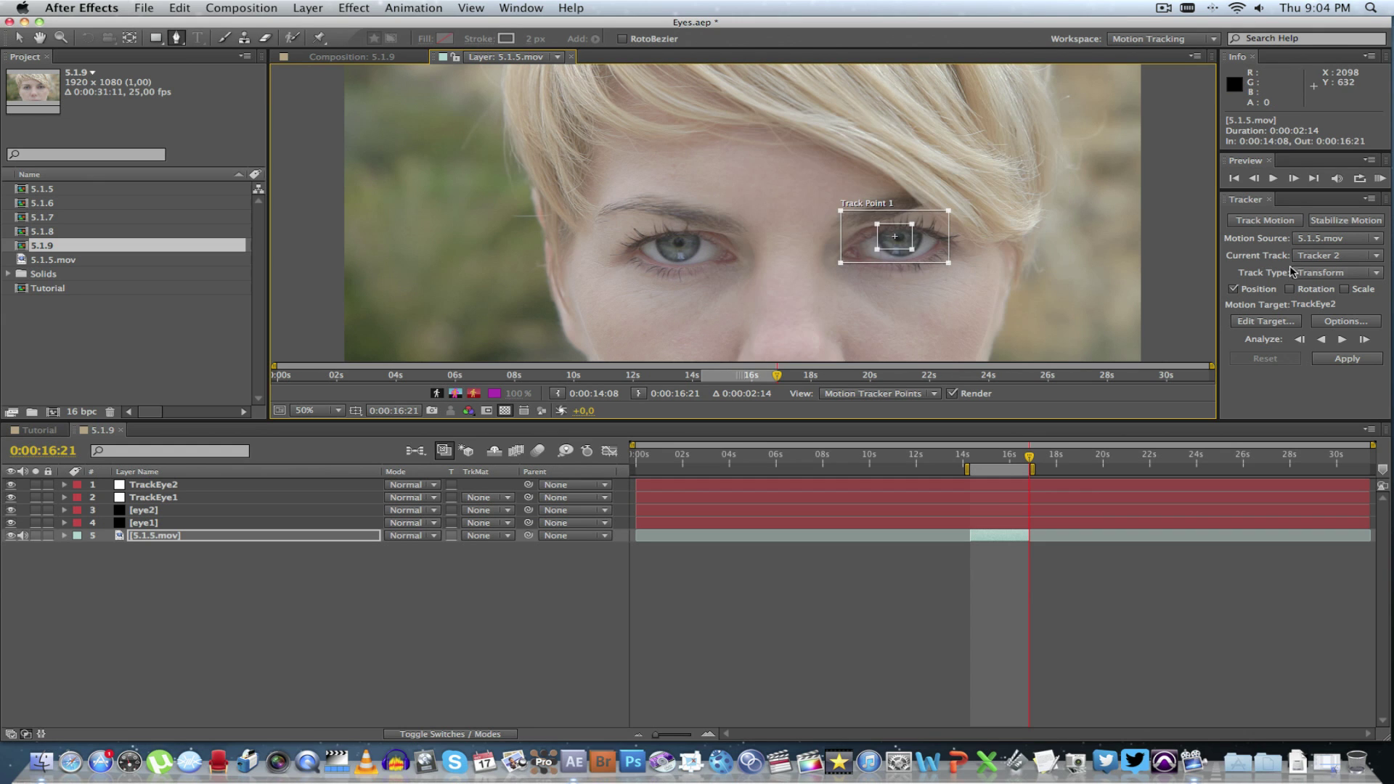
{"action": "left_click", "coordinate": [1263, 321]}
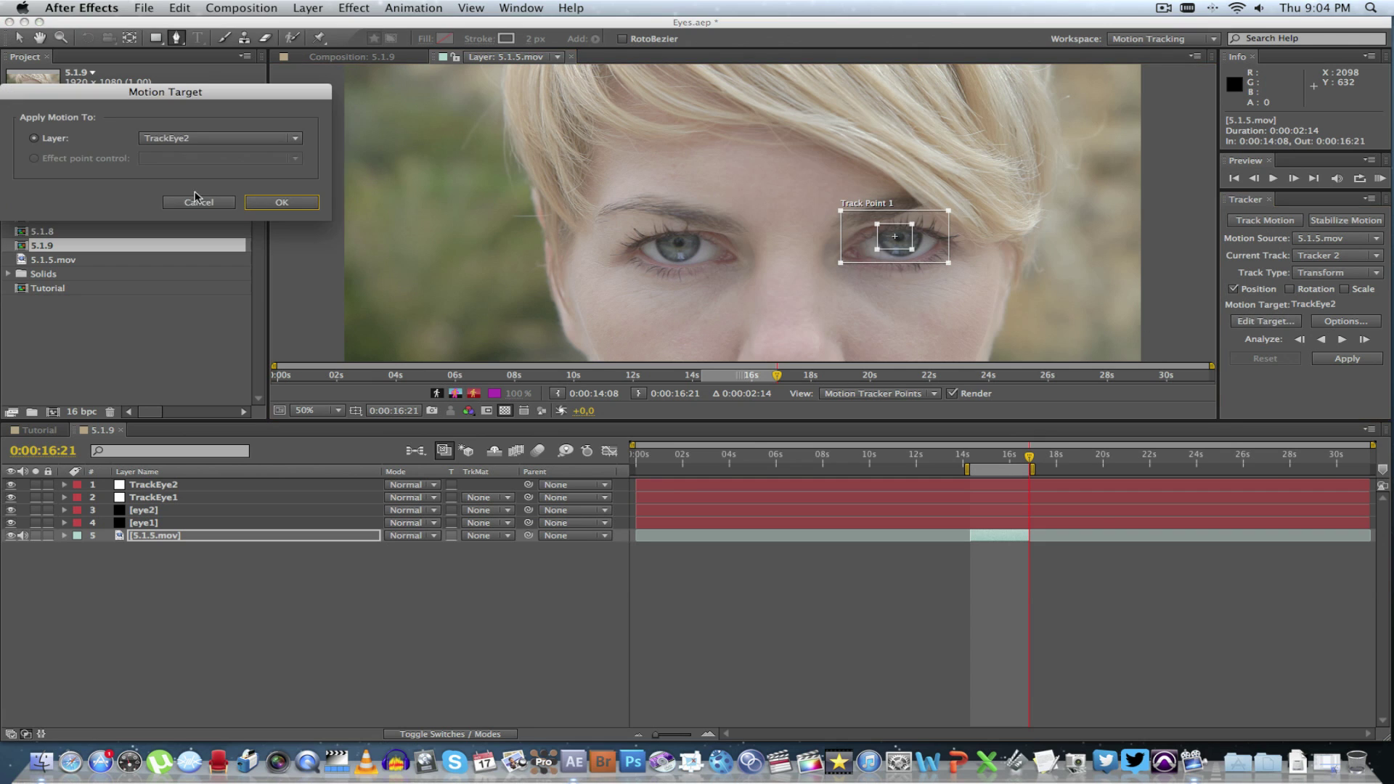
{"action": "left_click", "coordinate": [174, 139]}
{"action": "left_click", "coordinate": [221, 146]}
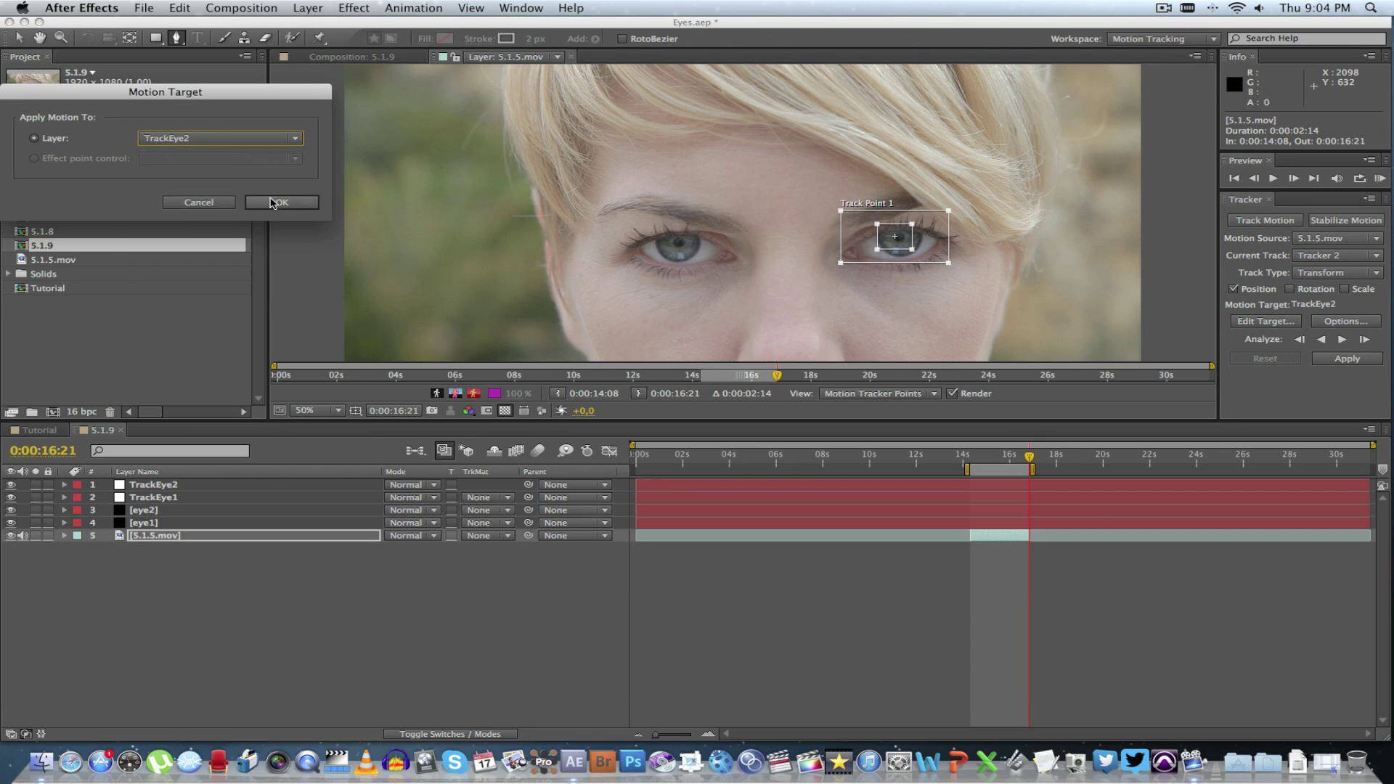
{"action": "left_click", "coordinate": [276, 202]}
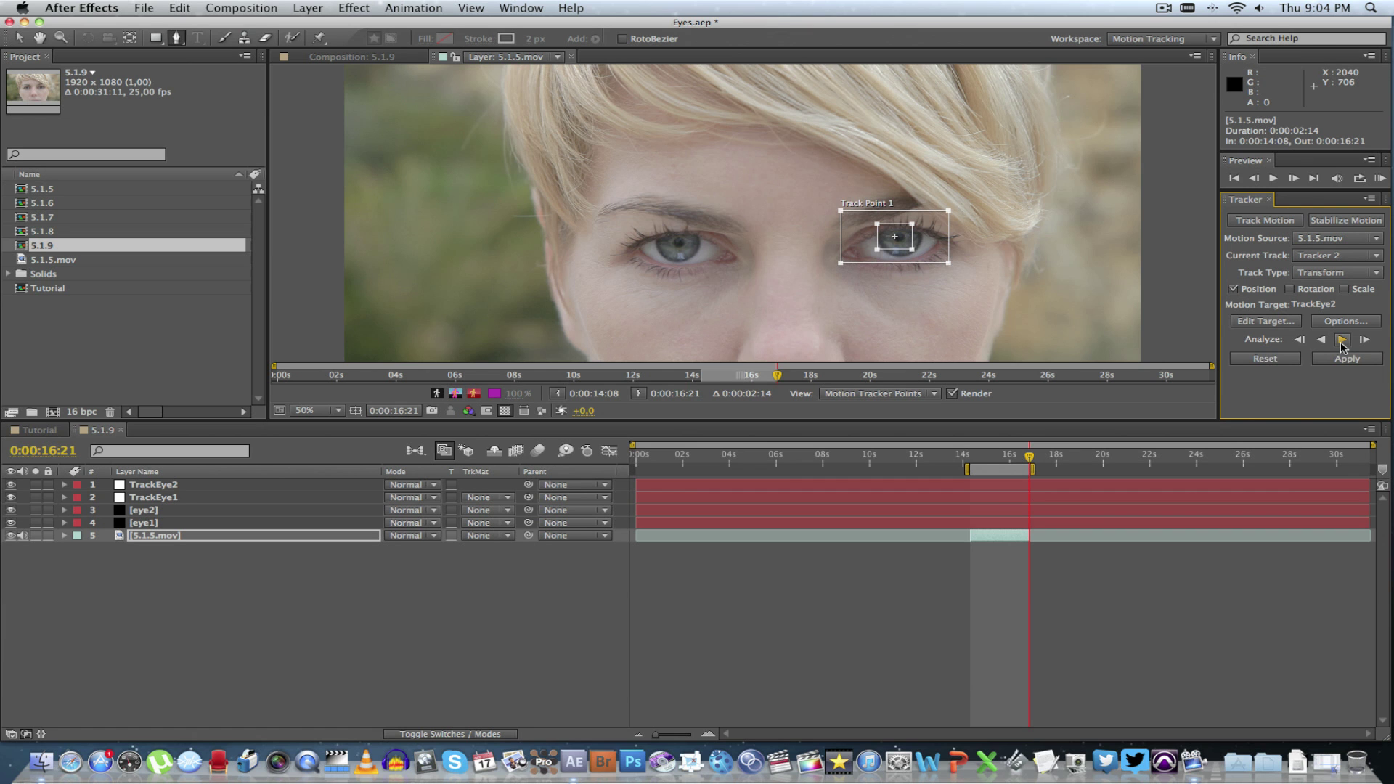
Step: Analyze the second track, apply it to TrackEye2 in X and Y and collapse the footage layer's properties
{"action": "left_click", "coordinate": [1340, 340]}
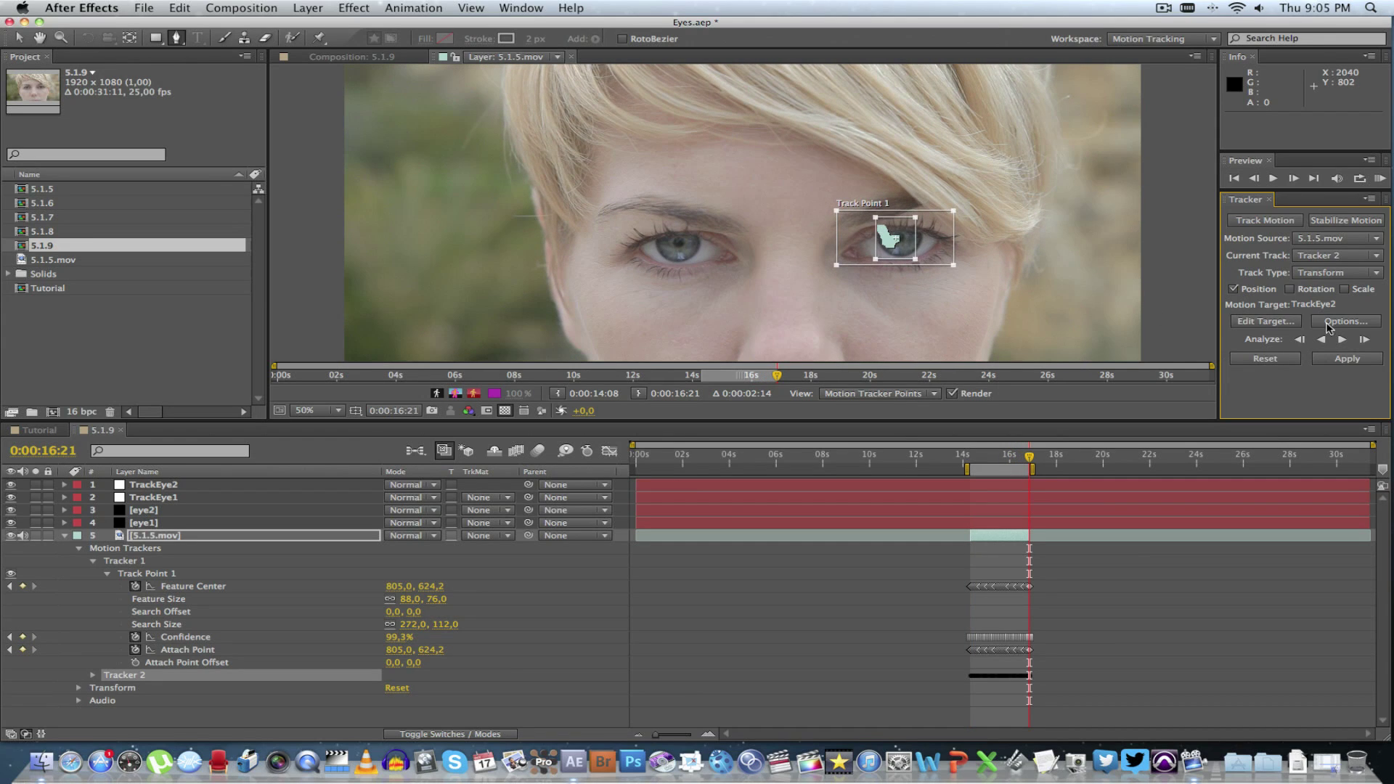
{"action": "left_click", "coordinate": [1346, 359]}
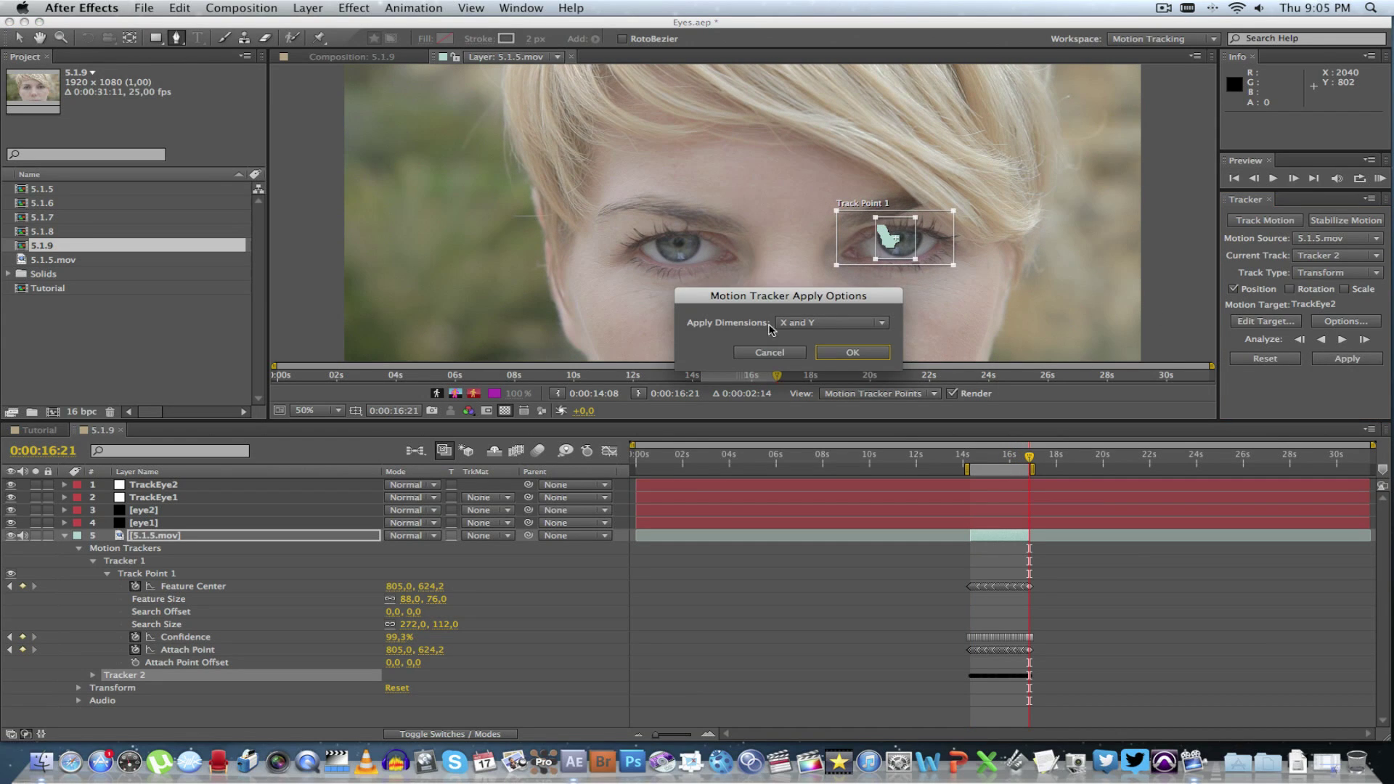
{"action": "left_click", "coordinate": [864, 354]}
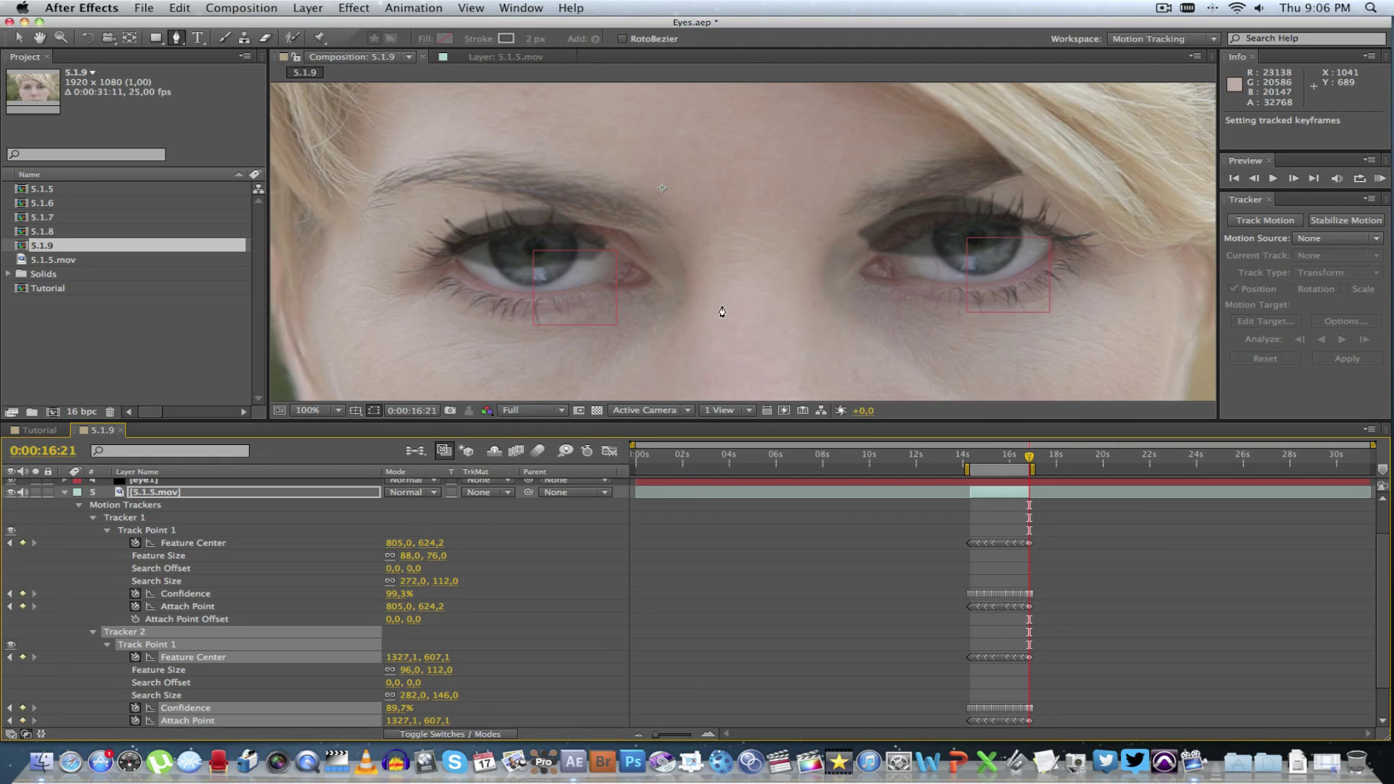
{"action": "key", "text": "u"}
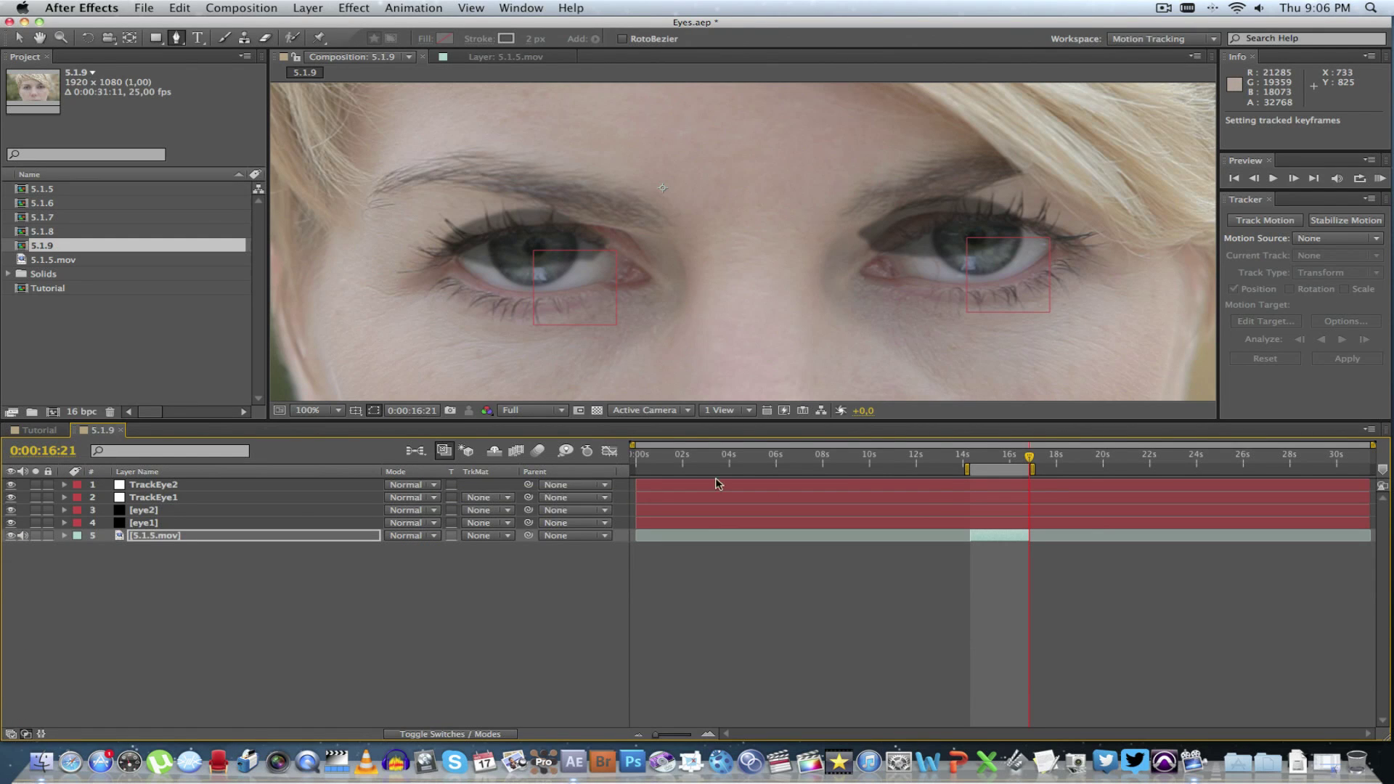
Step: Return to 0:00:14:08, parent eye1 to TrackEye1 and eye2 to TrackEye2, and preview the result
{"action": "left_click", "coordinate": [1013, 455]}
{"action": "mouse_move", "coordinate": [1012, 456]}
{"action": "left_mouse_down"}
{"action": "mouse_move", "coordinate": [975, 456]}
{"action": "mouse_move", "coordinate": [1003, 456]}
{"action": "left_mouse_up"}
{"action": "key", "text": "comma"}
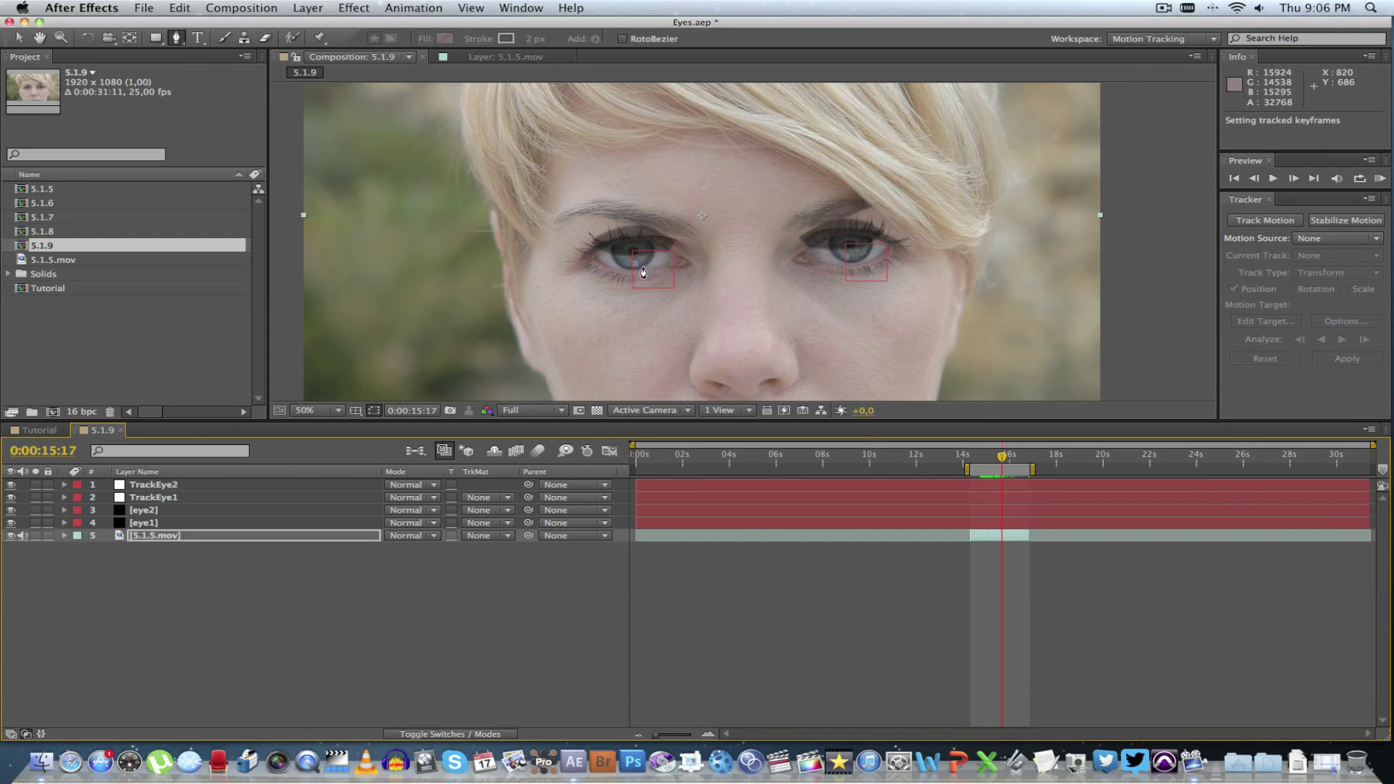
{"action": "left_click_drag", "start_coordinate": [1004, 456], "coordinate": [980, 457]}
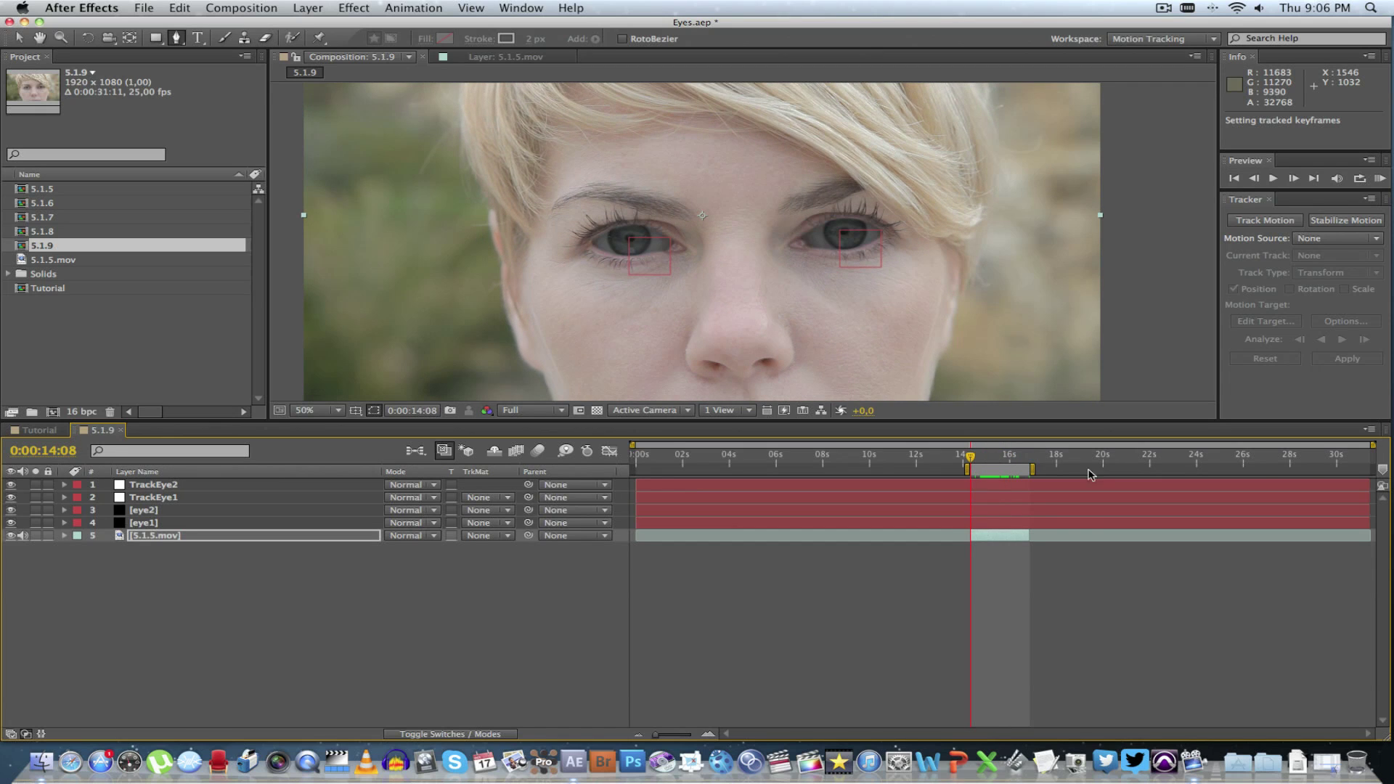
{"action": "left_click", "coordinate": [122, 513]}
{"action": "left_click", "coordinate": [168, 523]}
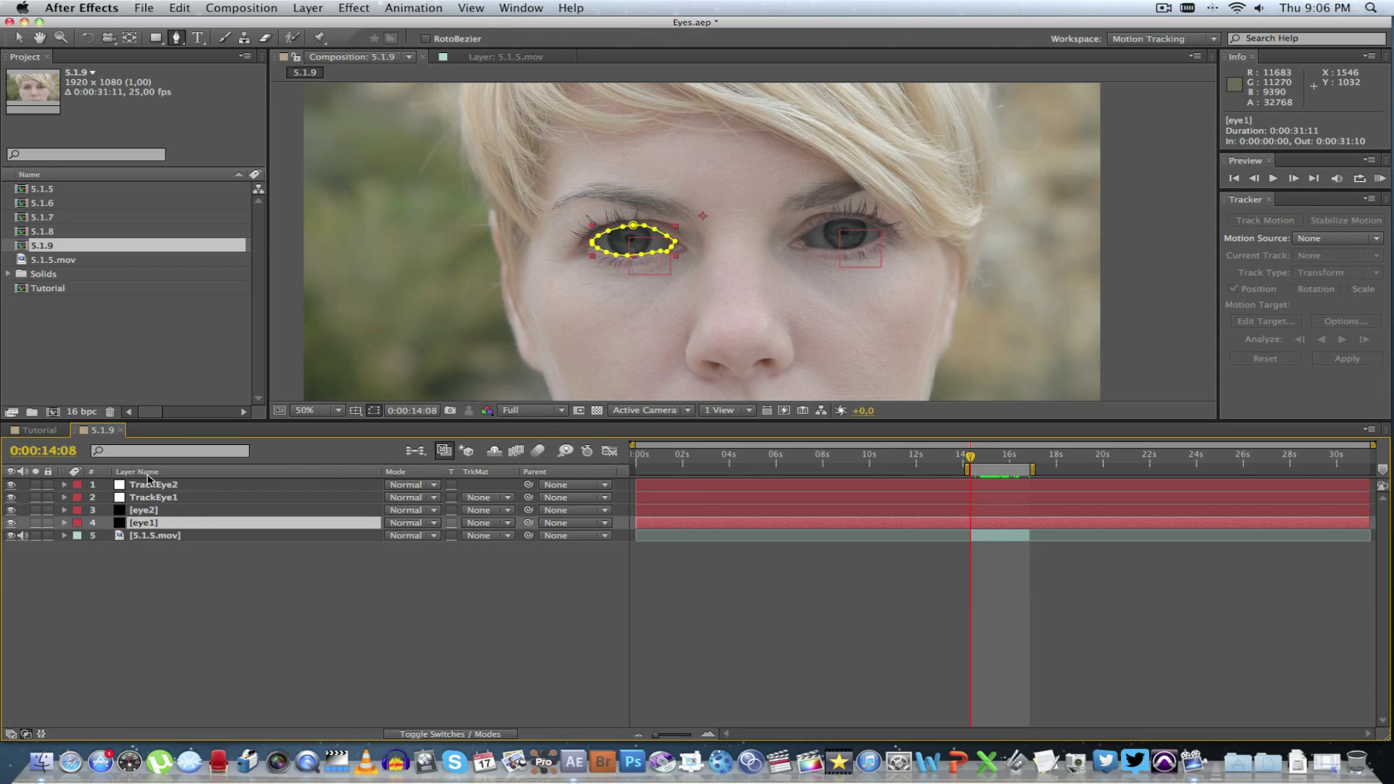
{"action": "left_click_drag", "start_coordinate": [528, 524], "coordinate": [171, 498]}
{"action": "left_click", "coordinate": [169, 512]}
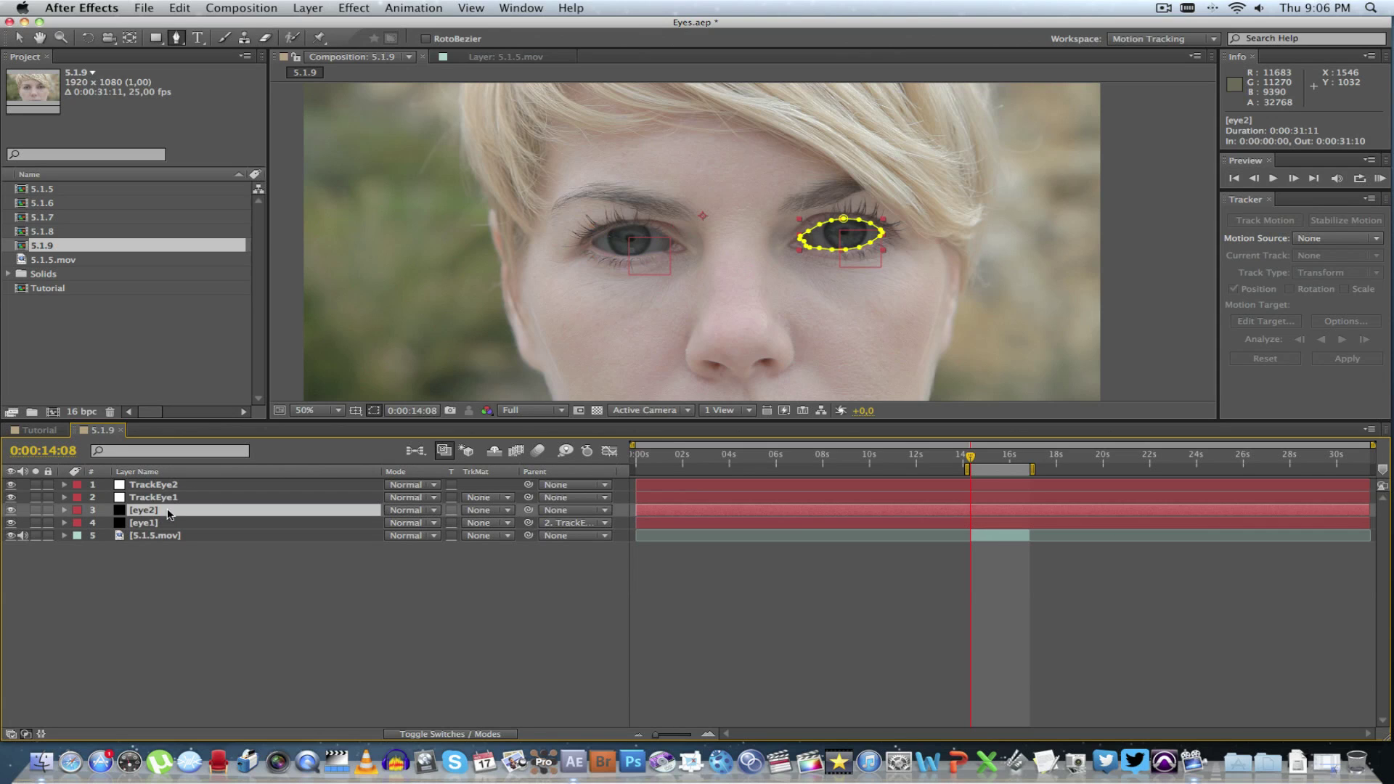
{"action": "left_click_drag", "start_coordinate": [528, 512], "coordinate": [180, 484]}
{"action": "key", "text": "space"}
{"action": "left_click", "coordinate": [585, 559]}
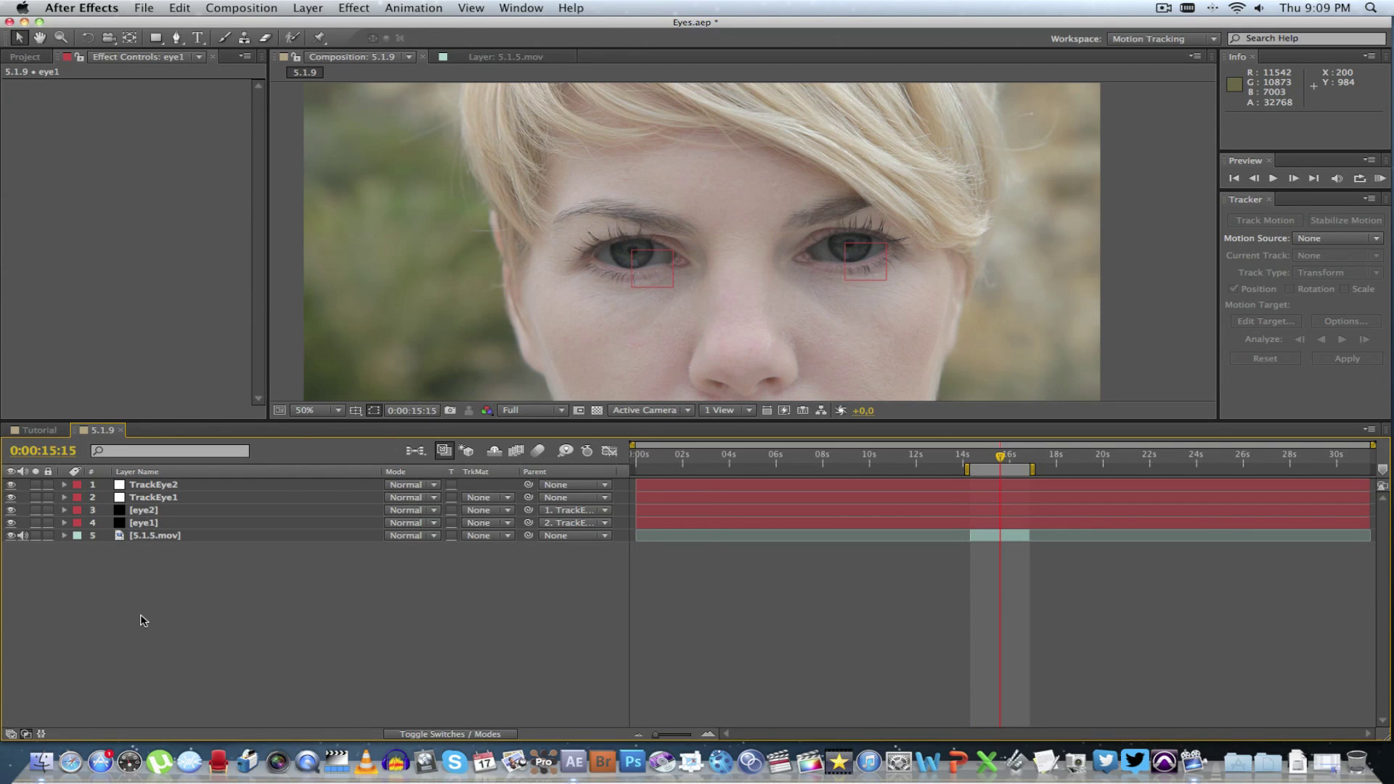
Step: Add a Stylize Glow effect to the eye1 layer and base the glow on the Alpha Channel
{"action": "right_click", "coordinate": [152, 528]}
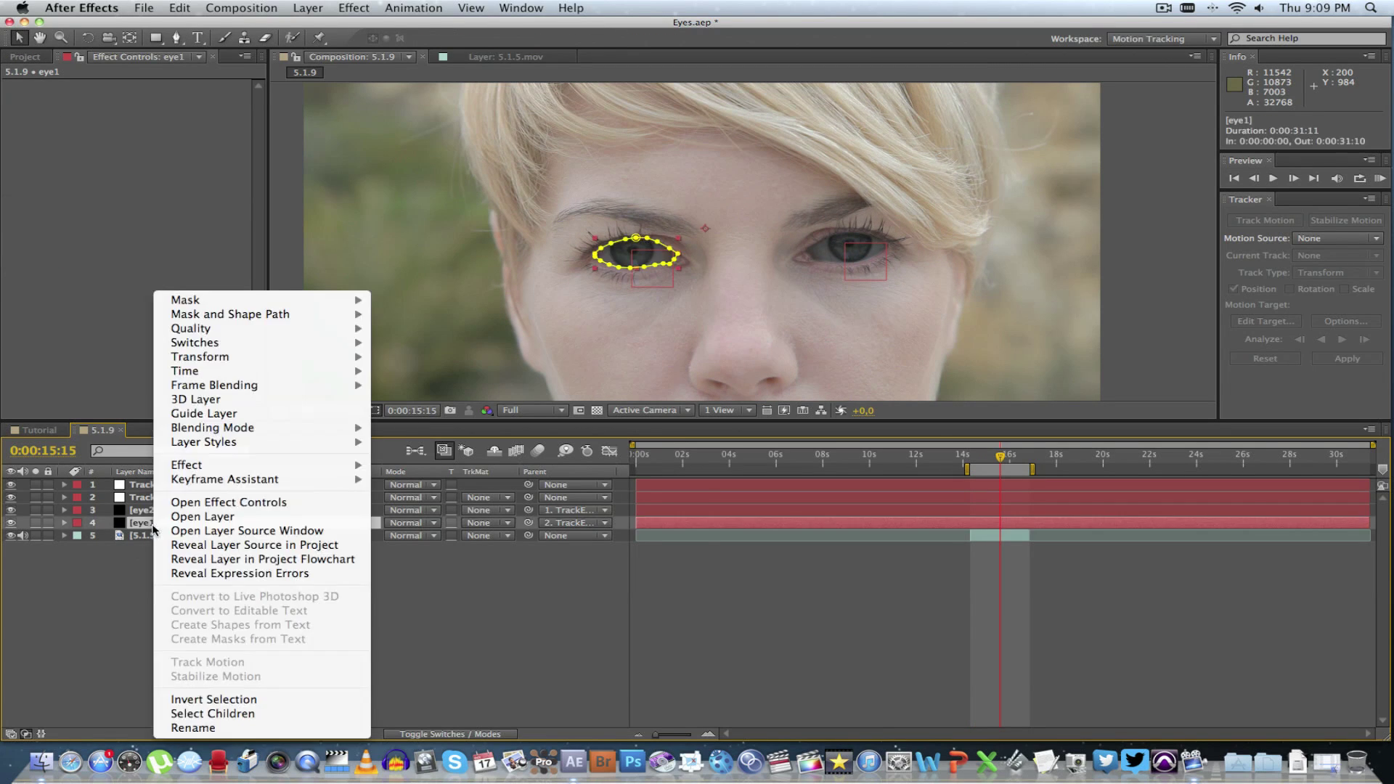
{"action": "mouse_move", "coordinate": [218, 466]}
{"action": "mouse_move", "coordinate": [435, 629]}
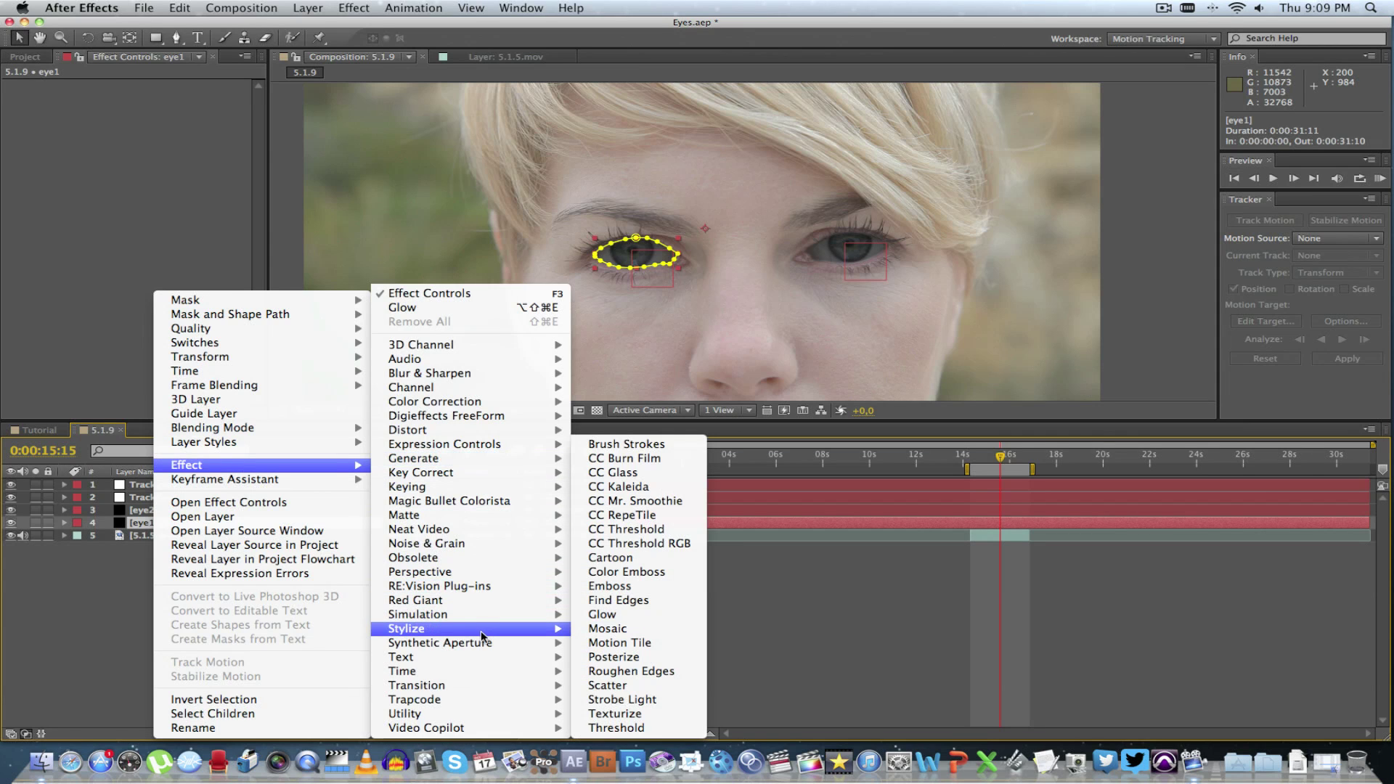
{"action": "left_click", "coordinate": [650, 613]}
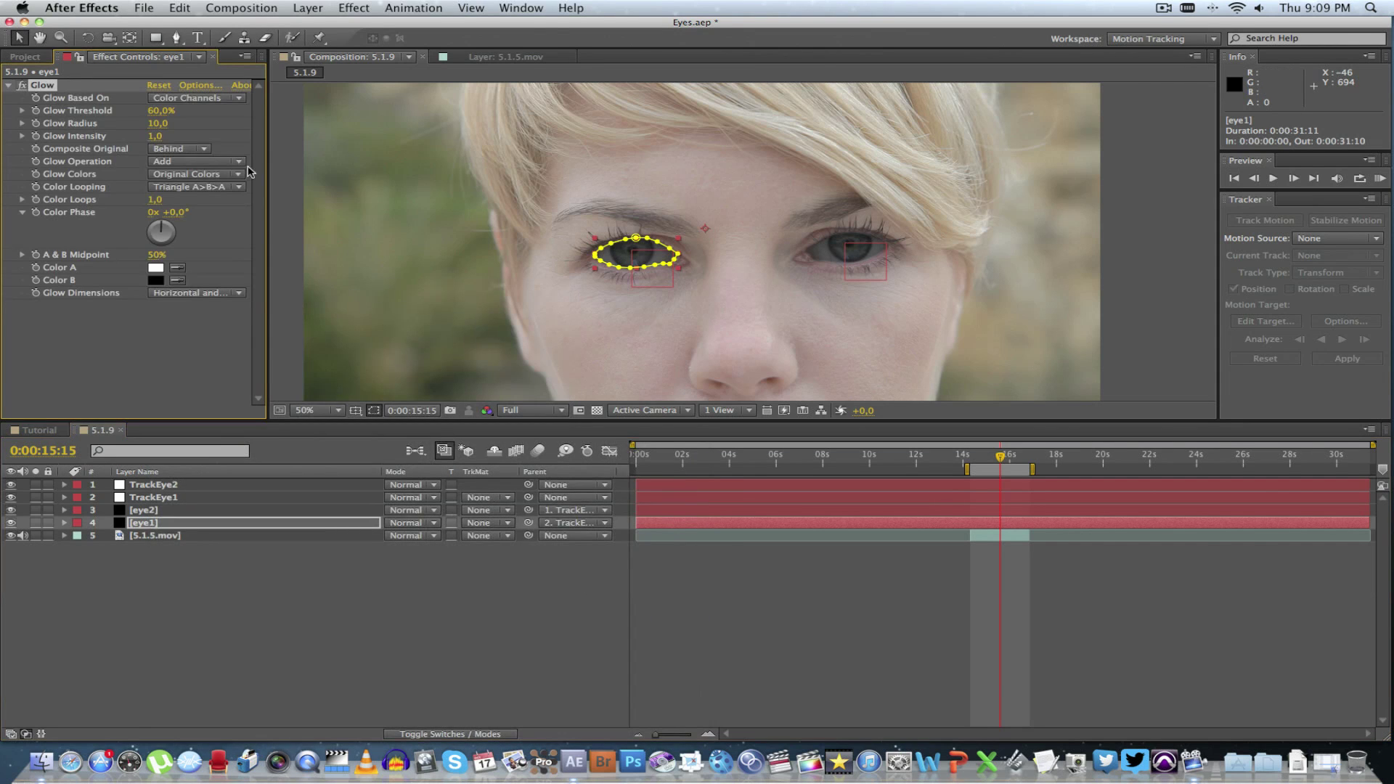
{"action": "left_click", "coordinate": [201, 101]}
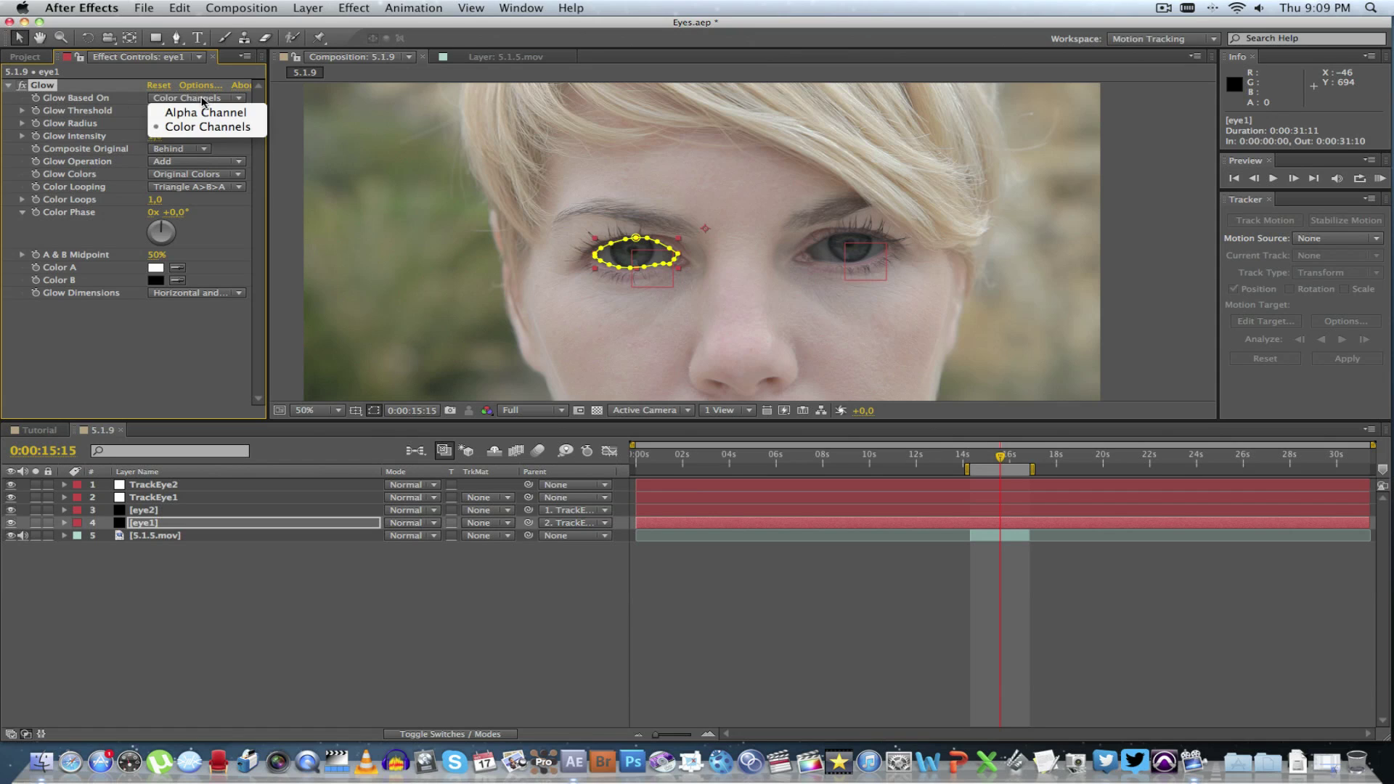
{"action": "left_click", "coordinate": [198, 112]}
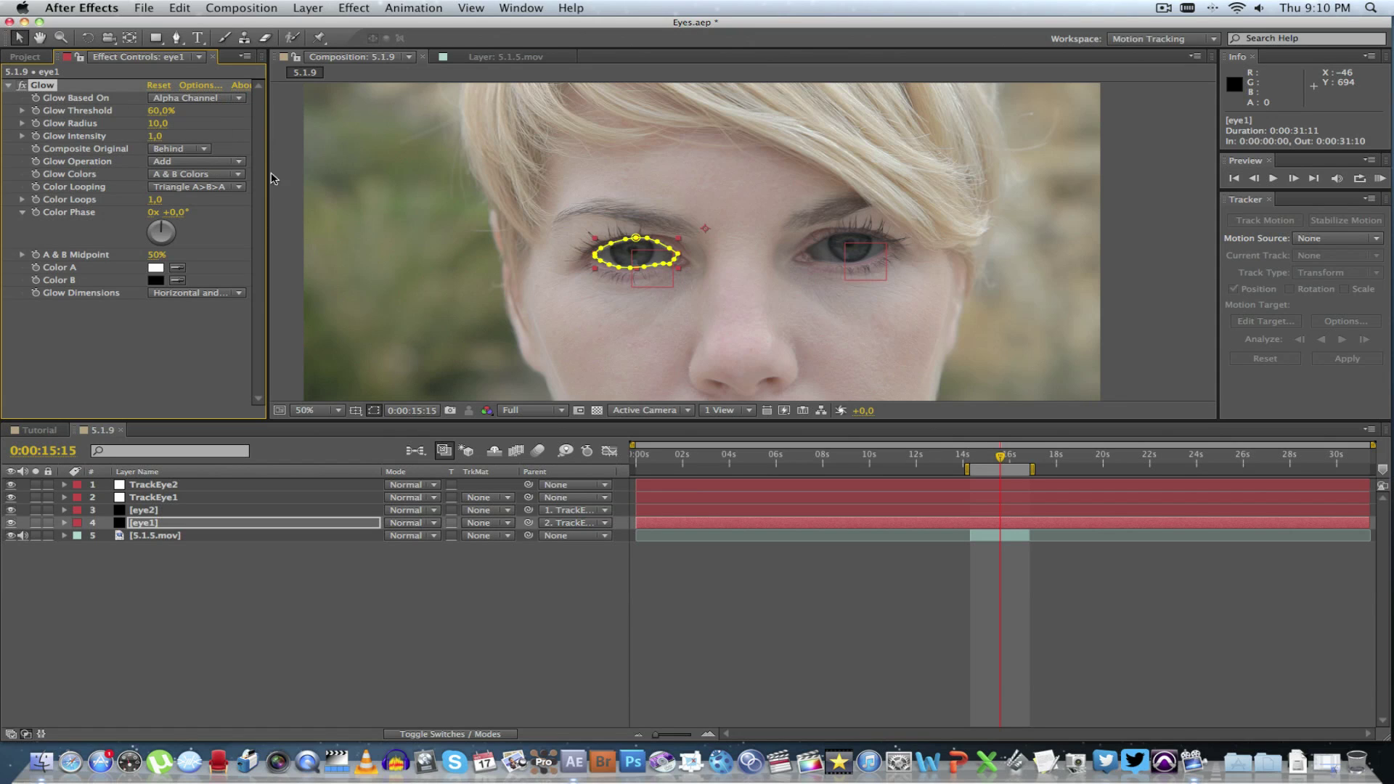
Step: Set eye1's Glow Color A to black (000000) and the A & B Midpoint to 100%
{"action": "left_click", "coordinate": [155, 269]}
{"action": "left_click_drag", "start_coordinate": [187, 245], "coordinate": [6, 370]}
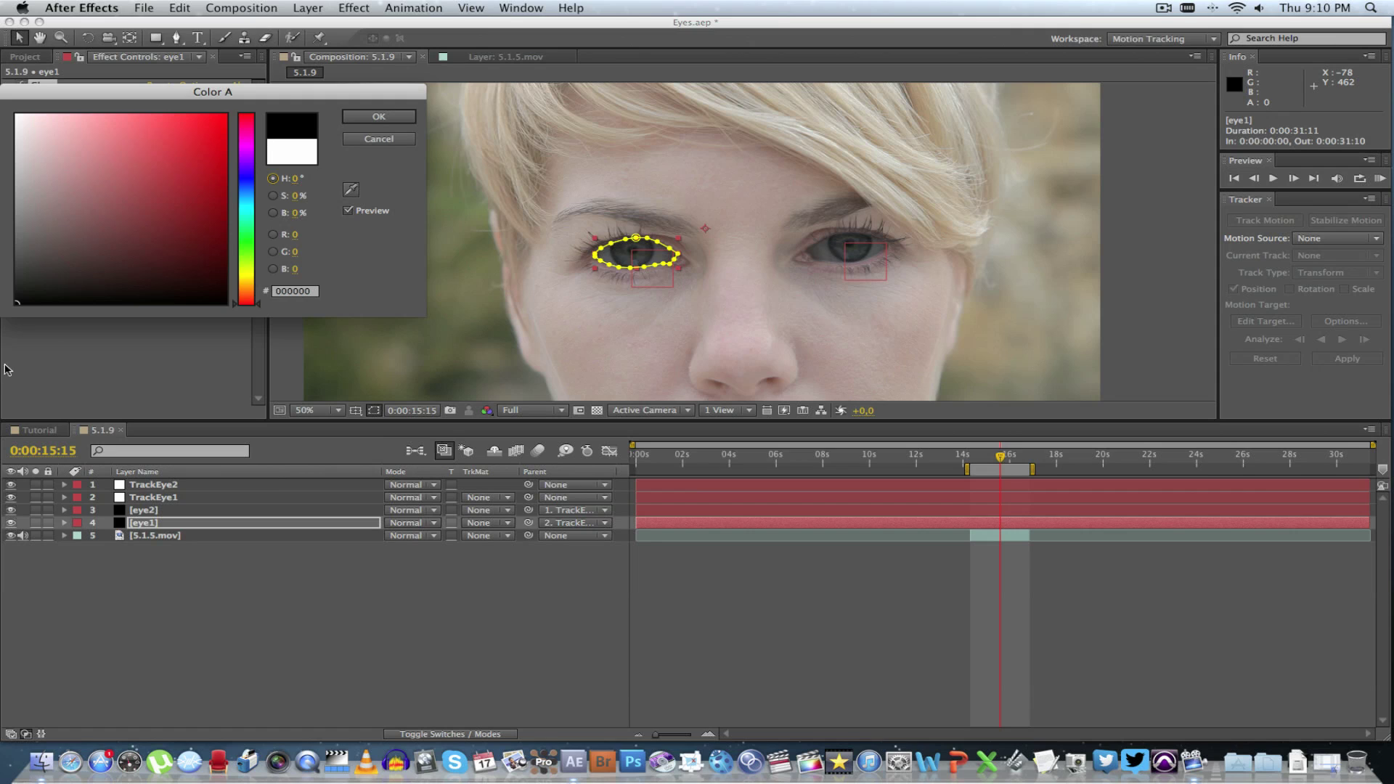
{"action": "left_click", "coordinate": [370, 120]}
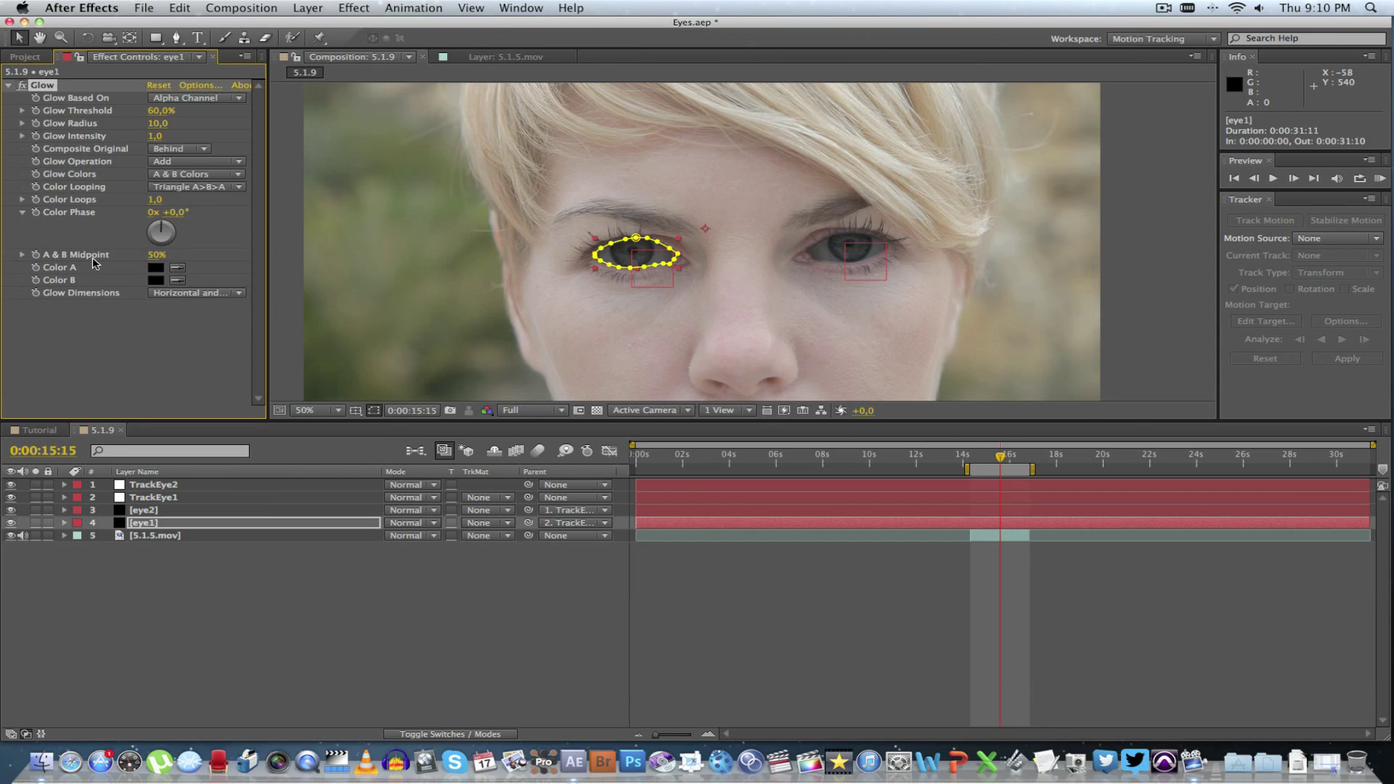
{"action": "left_click_drag", "start_coordinate": [156, 255], "coordinate": [409, 255]}
Step: Set eye1's Glow Threshold to 100%, Glow Intensity to 10 and Glow Radius to 249
{"action": "left_click_drag", "start_coordinate": [155, 113], "coordinate": [320, 115]}
{"action": "left_click", "coordinate": [158, 137]}
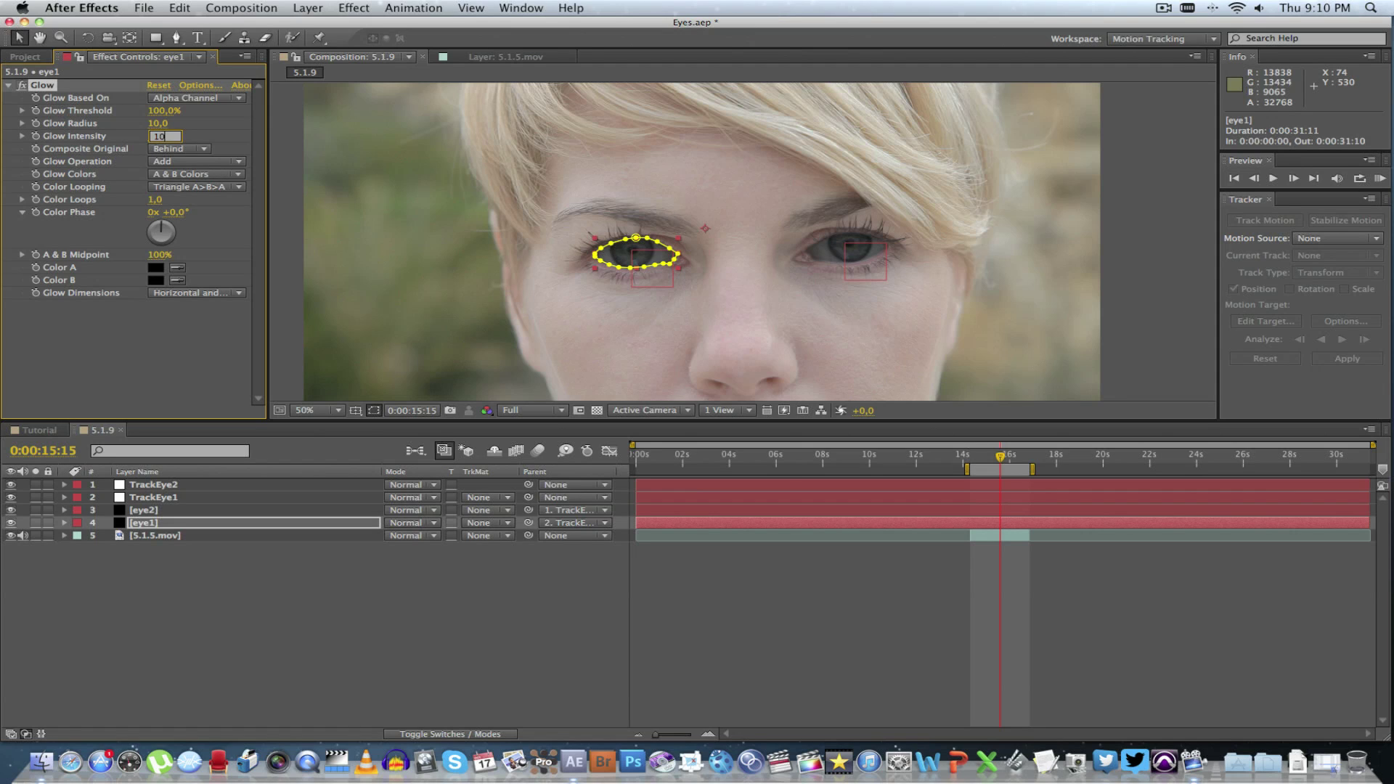
{"action": "key", "text": "Return"}
{"action": "left_click_drag", "start_coordinate": [157, 123], "coordinate": [353, 124]}
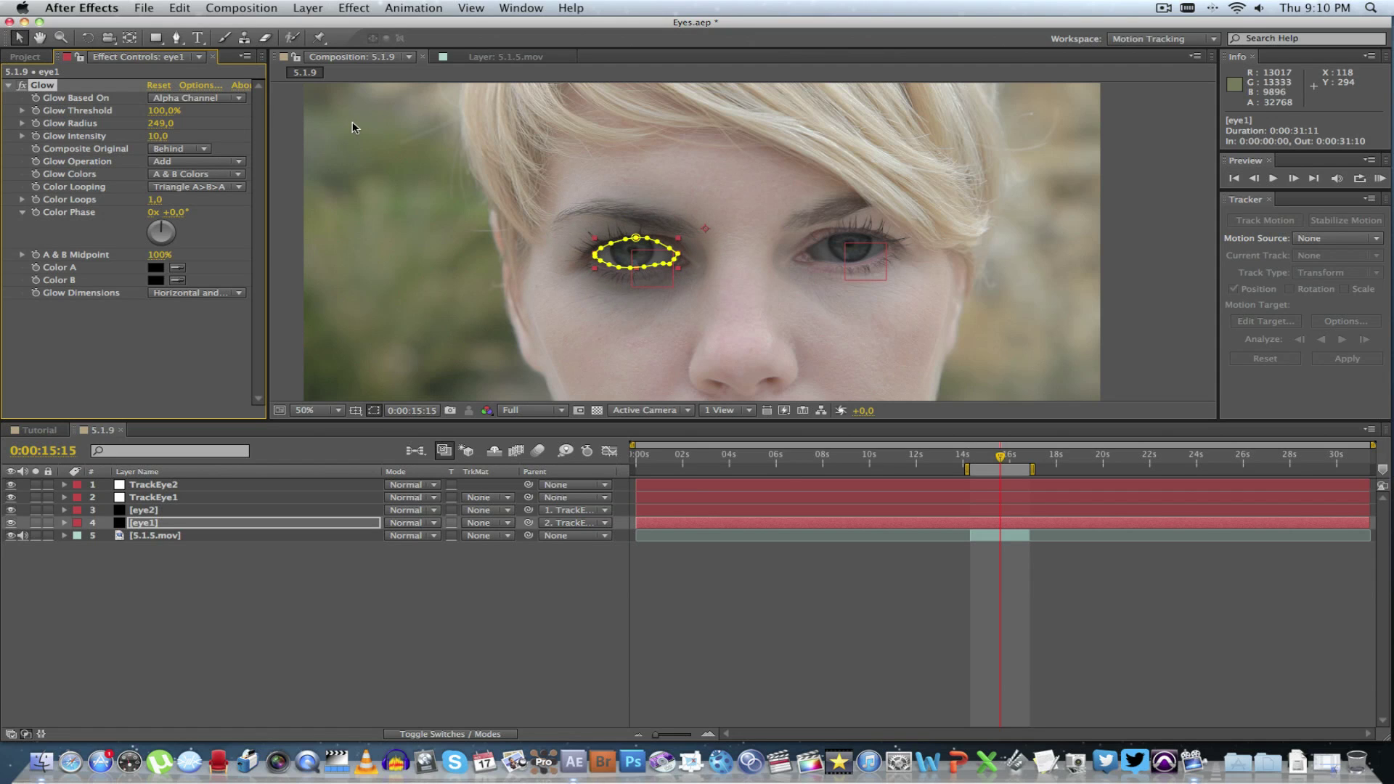
{"action": "left_click", "coordinate": [406, 618]}
Step: Try another Composite Original option for eye1's glow and restore it to Behind
{"action": "left_click", "coordinate": [185, 148]}
{"action": "left_click", "coordinate": [180, 162]}
{"action": "left_click", "coordinate": [178, 150]}
{"action": "left_click", "coordinate": [178, 179]}
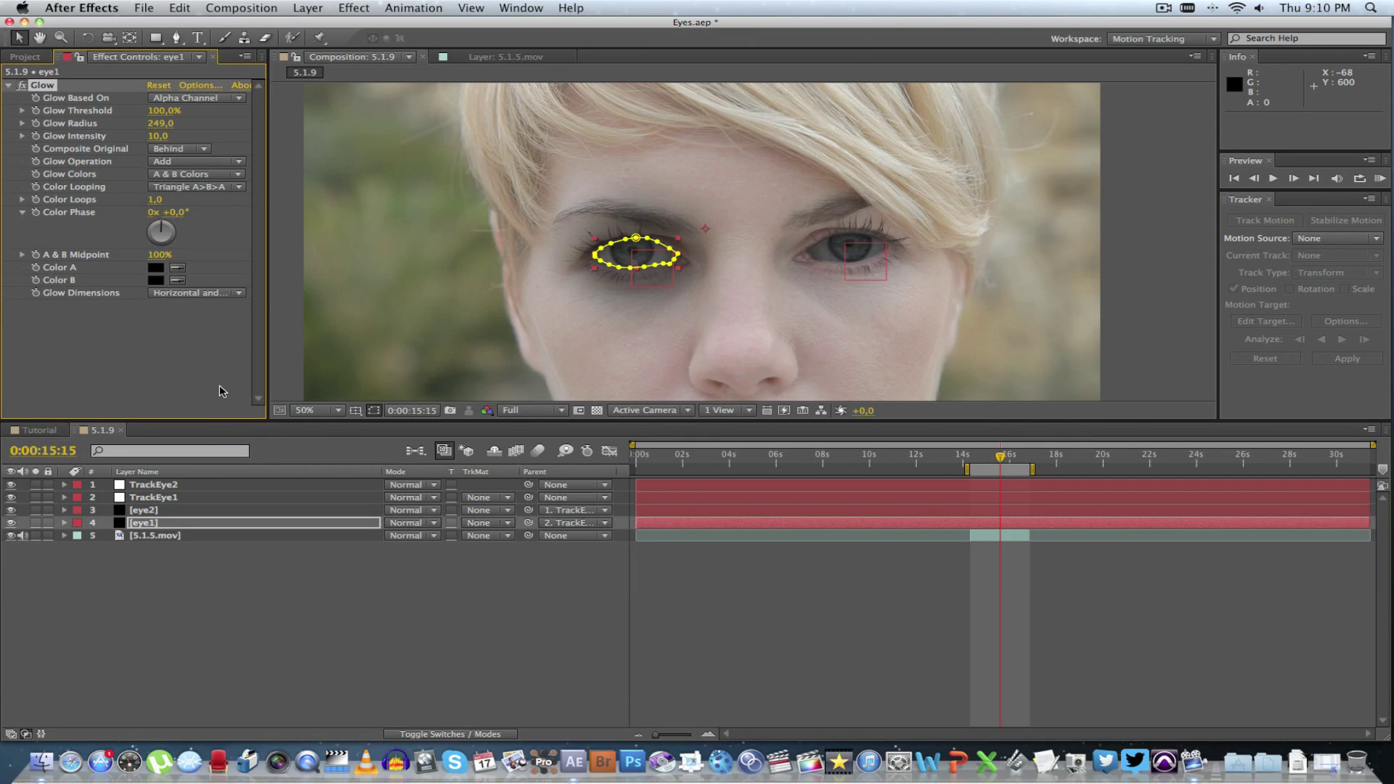
{"action": "left_click", "coordinate": [343, 630]}
Step: Set eye1's Glow Intensity to 12 and deselect the layer
{"action": "left_click", "coordinate": [158, 135]}
{"action": "type", "text": "12"}
{"action": "key", "text": "Return"}
{"action": "left_click", "coordinate": [536, 654]}
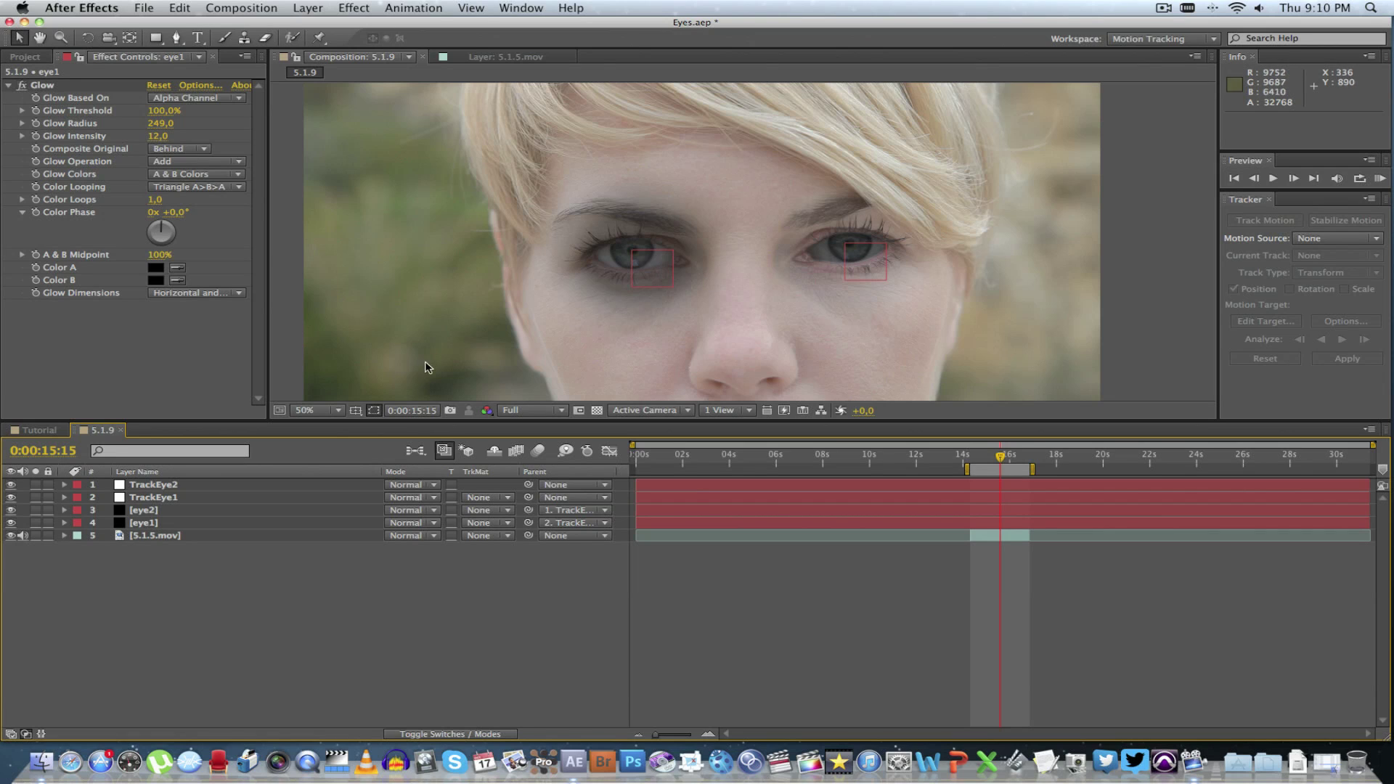
Step: Reveal the eye1 layer's Opacity and set it to 60%
{"action": "left_click", "coordinate": [149, 523]}
{"action": "key", "text": "t"}
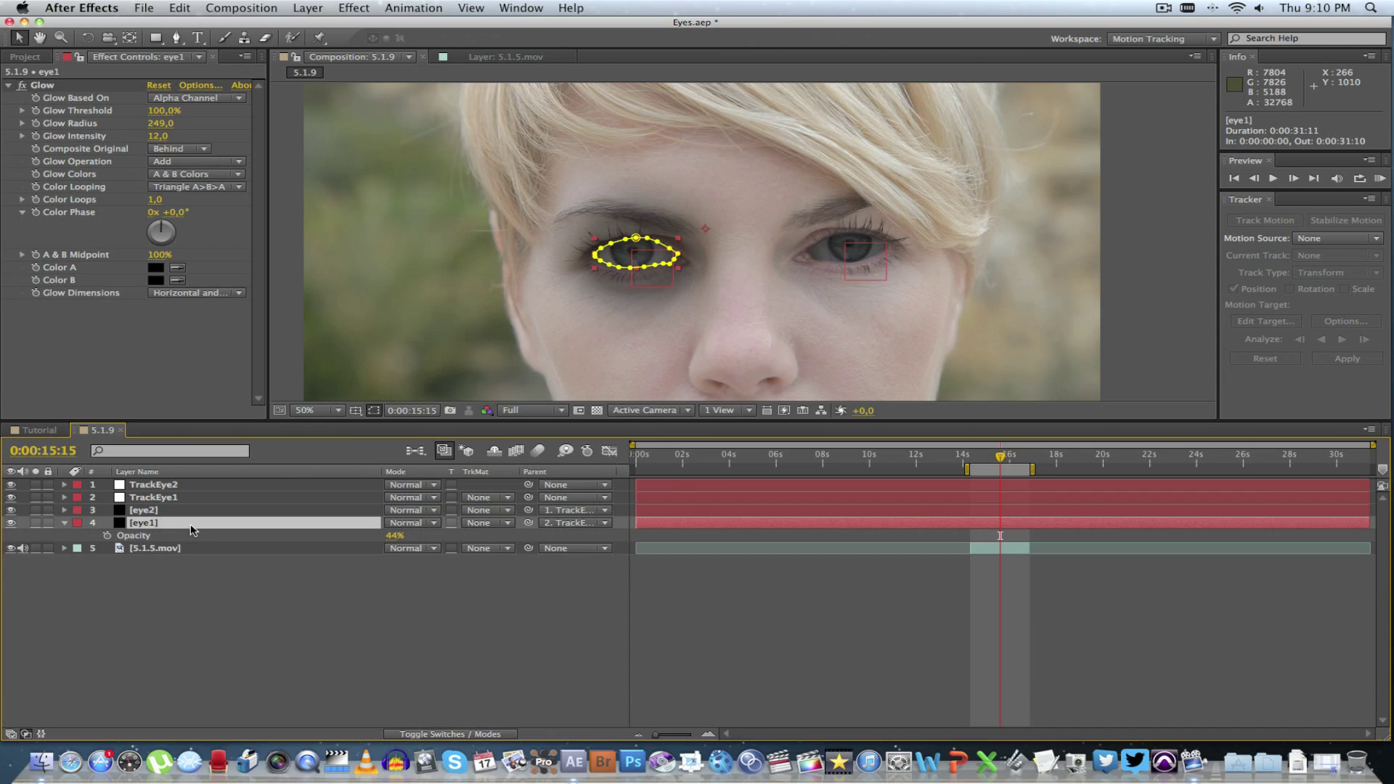
{"action": "left_click_drag", "start_coordinate": [394, 535], "coordinate": [409, 535]}
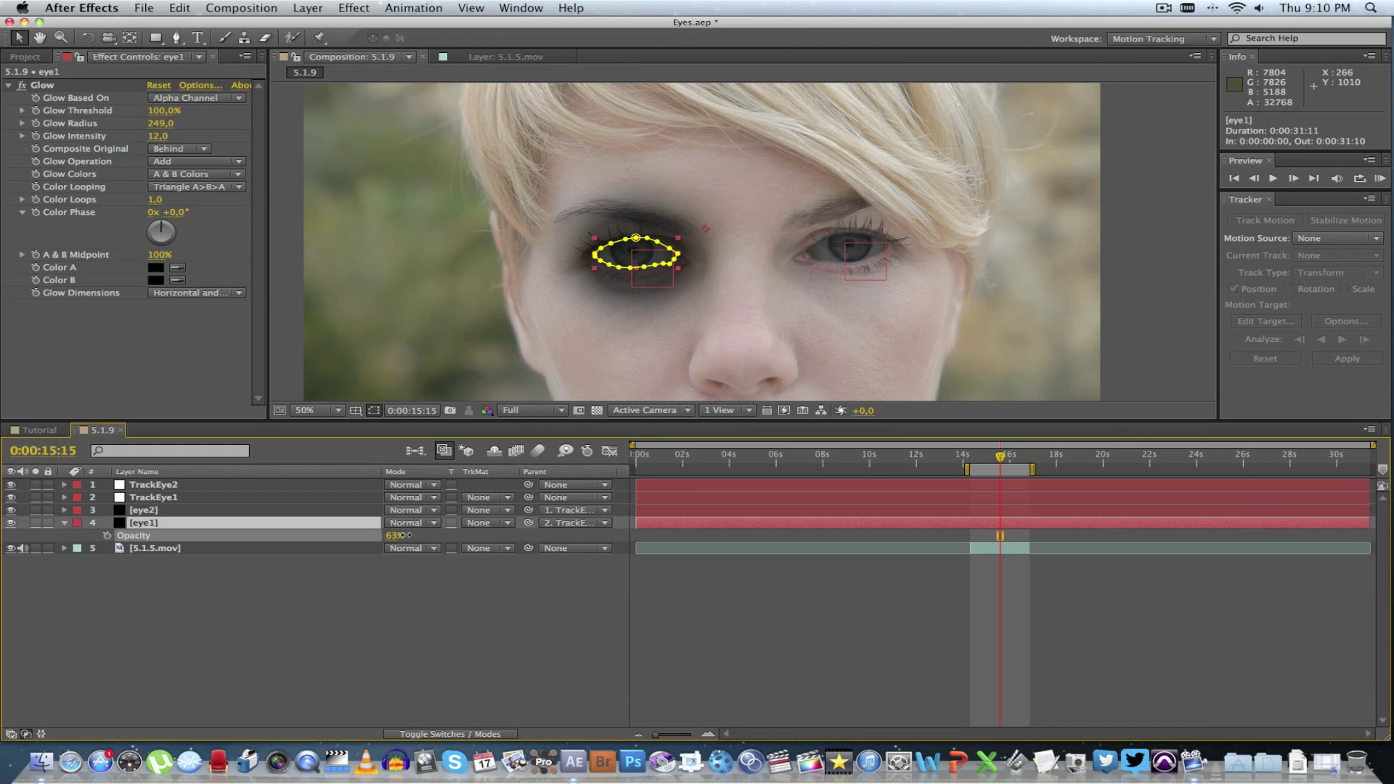
{"action": "left_click", "coordinate": [417, 595]}
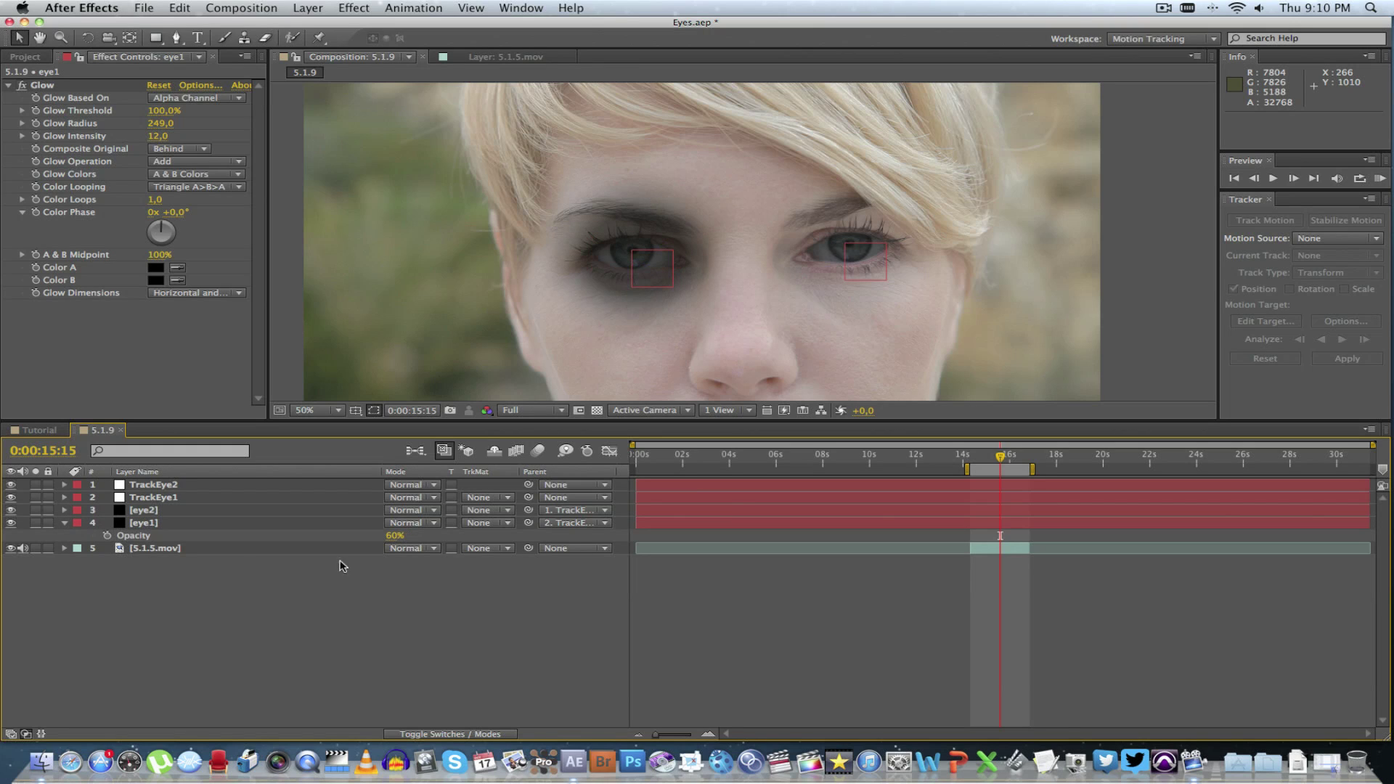
Step: Reveal the eye2 layer's Opacity and set it to 60%
{"action": "left_click", "coordinate": [155, 512]}
{"action": "key", "text": "t"}
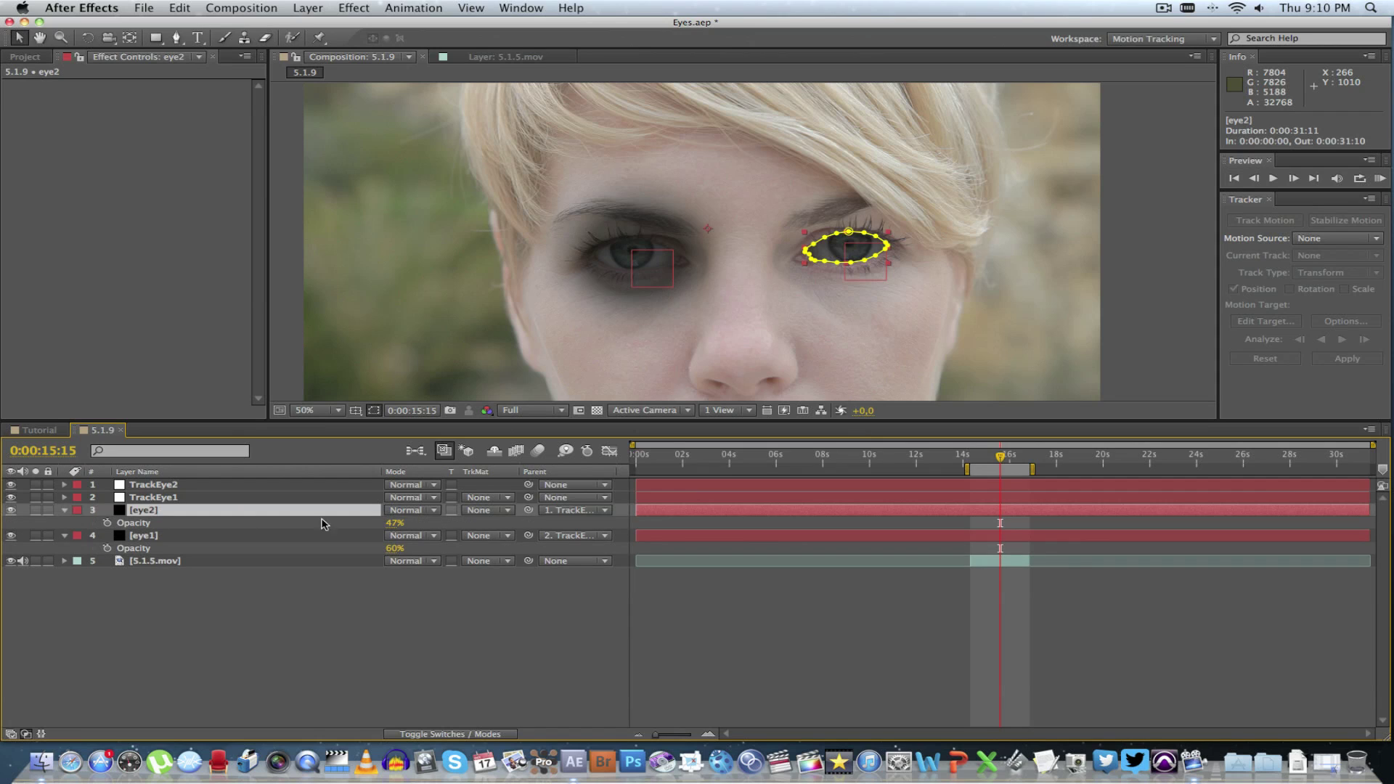
{"action": "left_click", "coordinate": [395, 522]}
{"action": "type", "text": "60"}
{"action": "key", "text": "Return"}
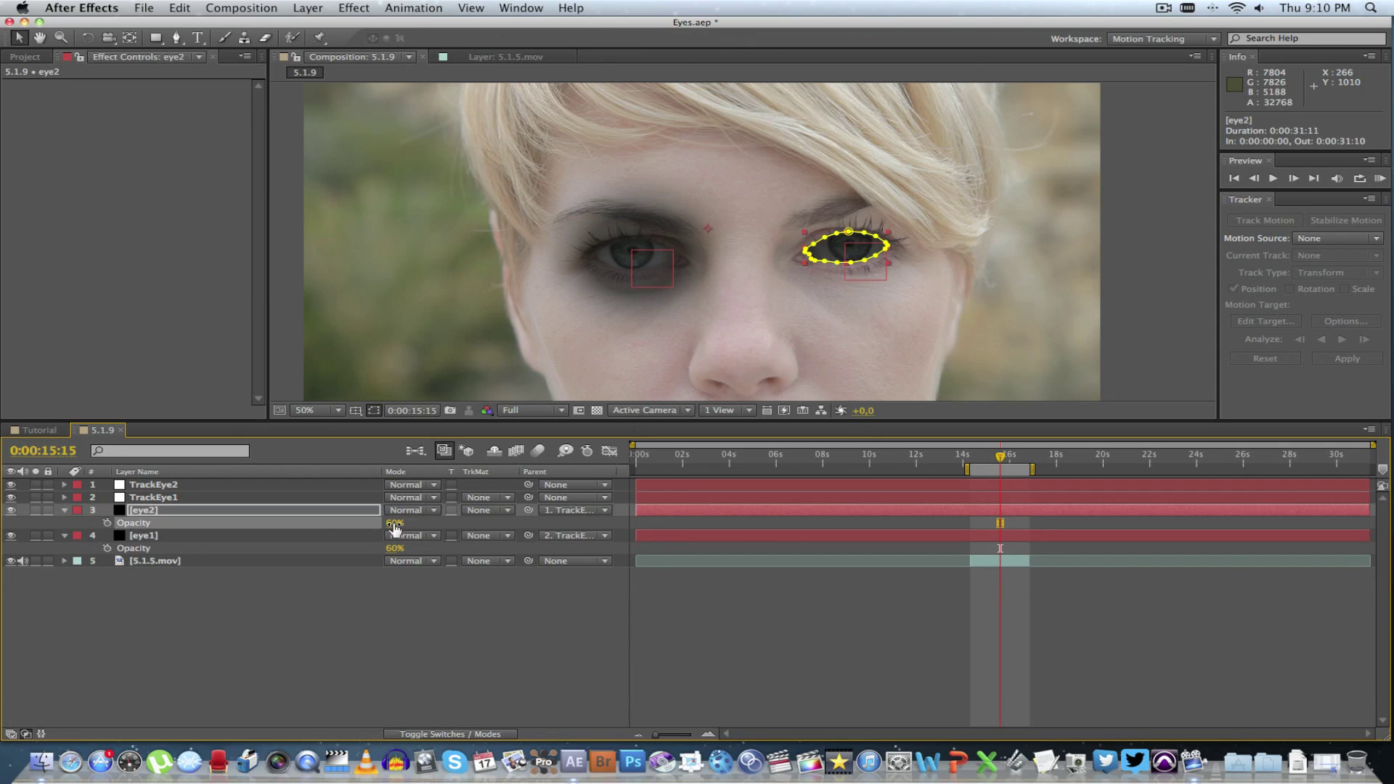
{"action": "left_click", "coordinate": [337, 648]}
Step: Copy the Glow effect from eye1, paste it onto the eye2 layer and deselect the layer
{"action": "left_click", "coordinate": [149, 537]}
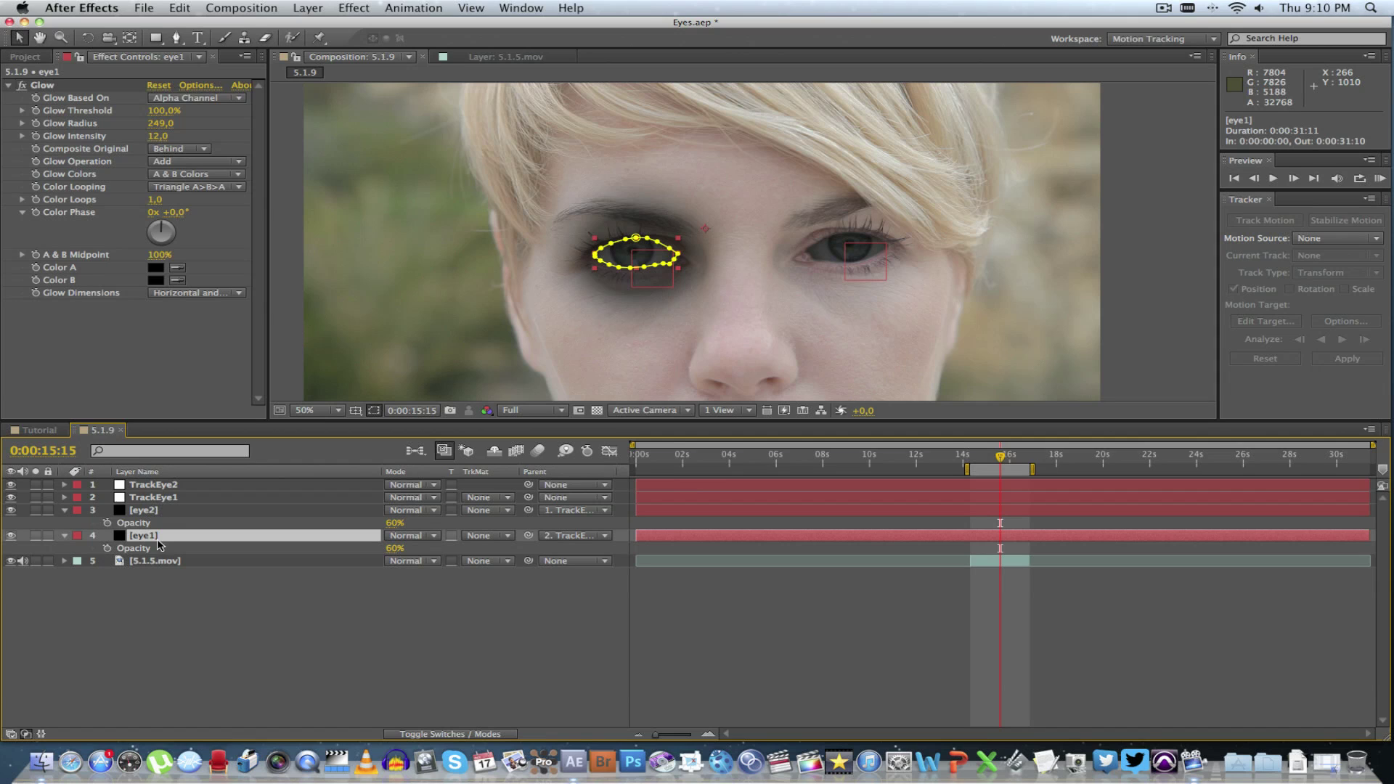
{"action": "left_click", "coordinate": [44, 86]}
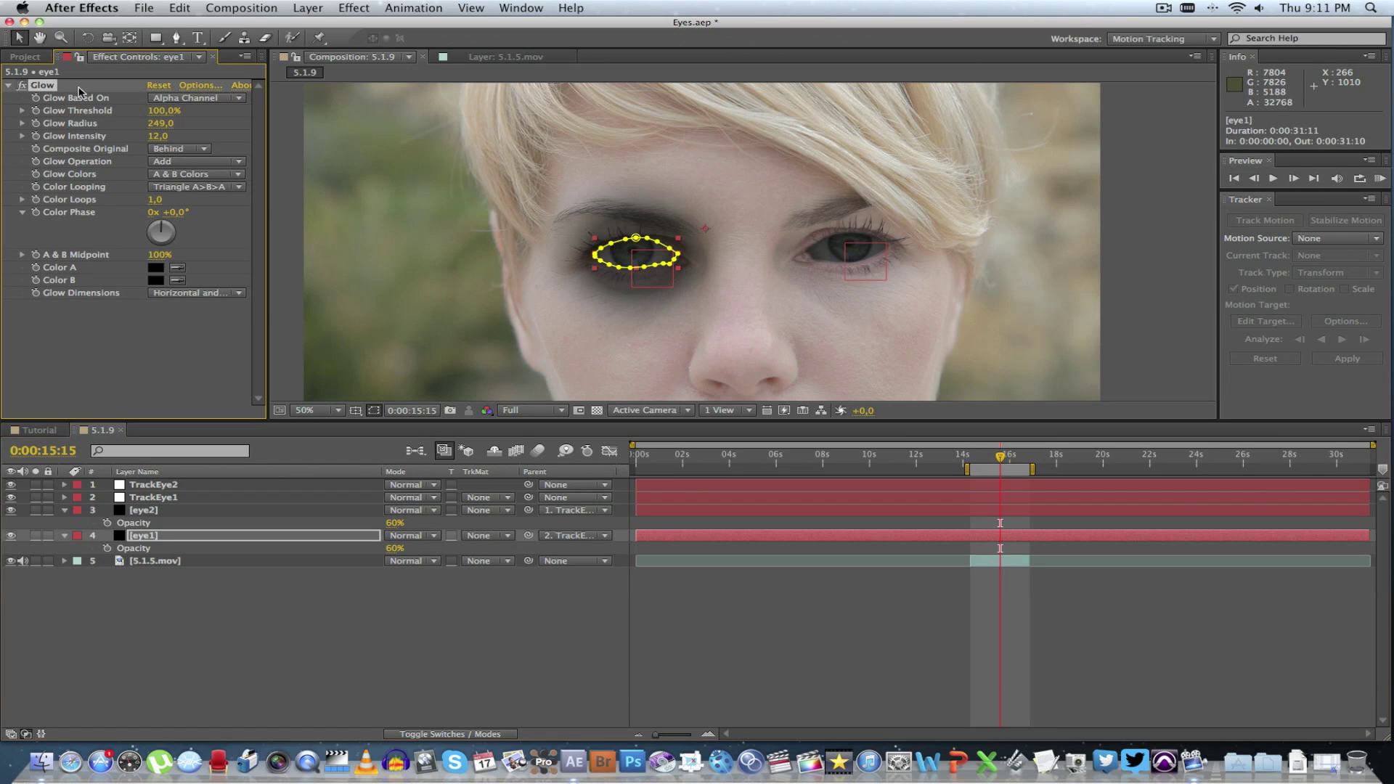
{"action": "left_click", "coordinate": [190, 8]}
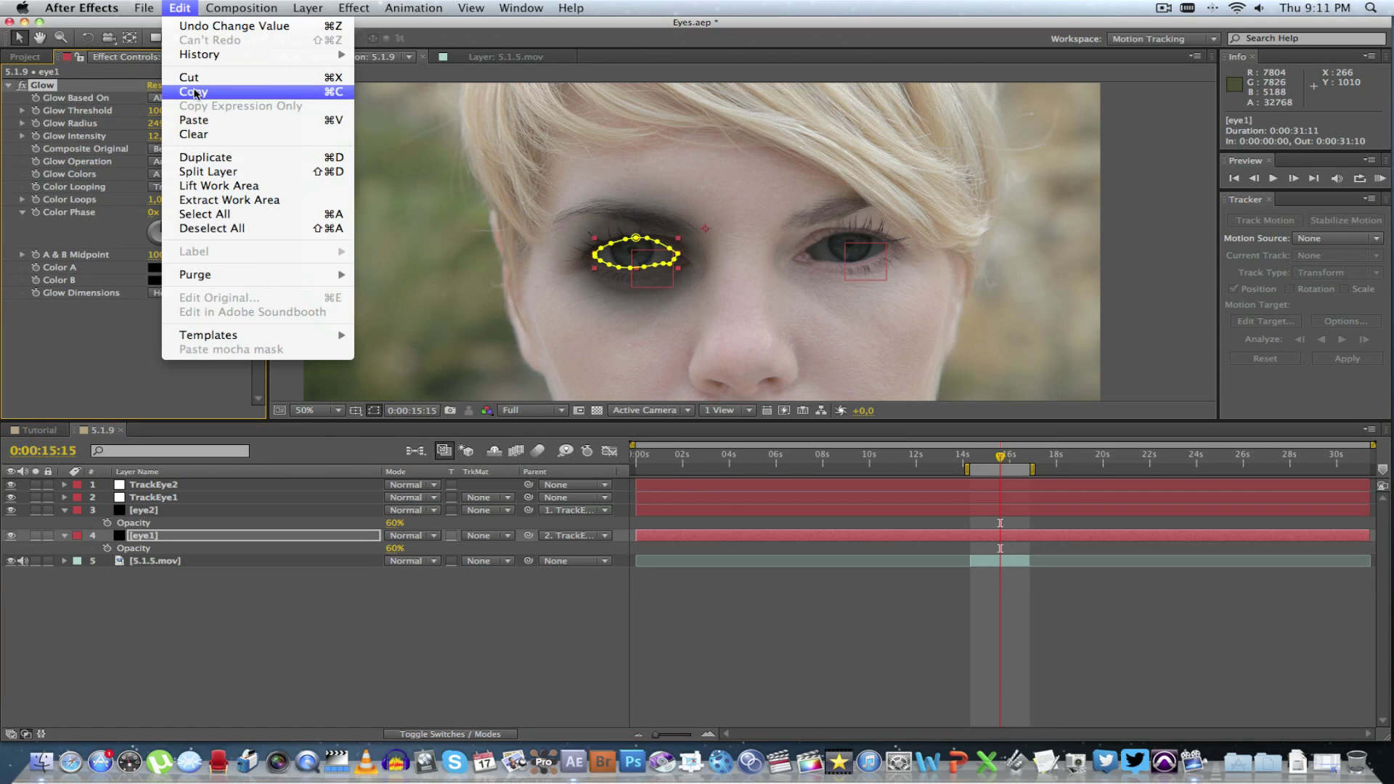
{"action": "left_click", "coordinate": [190, 93]}
{"action": "left_click", "coordinate": [150, 511]}
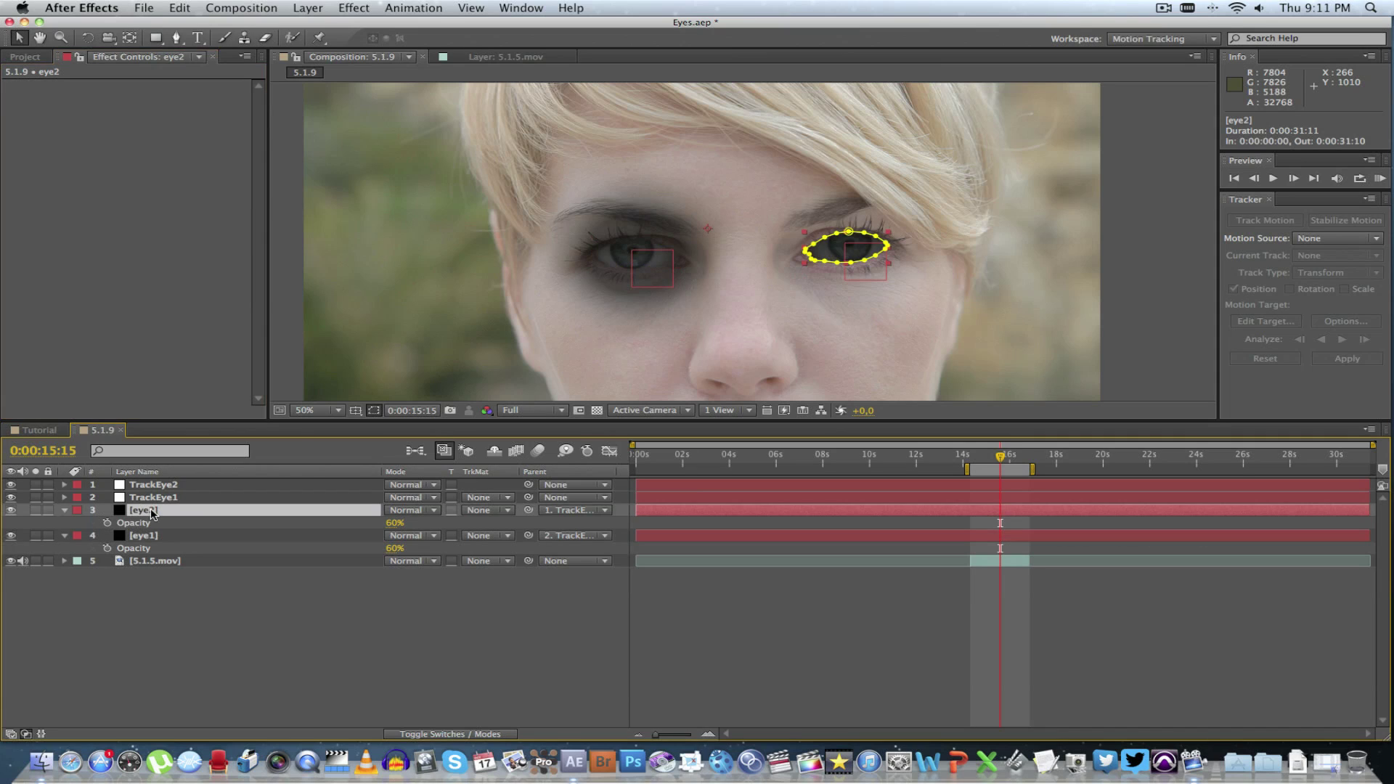
{"action": "left_click", "coordinate": [191, 7]}
{"action": "left_click", "coordinate": [218, 120]}
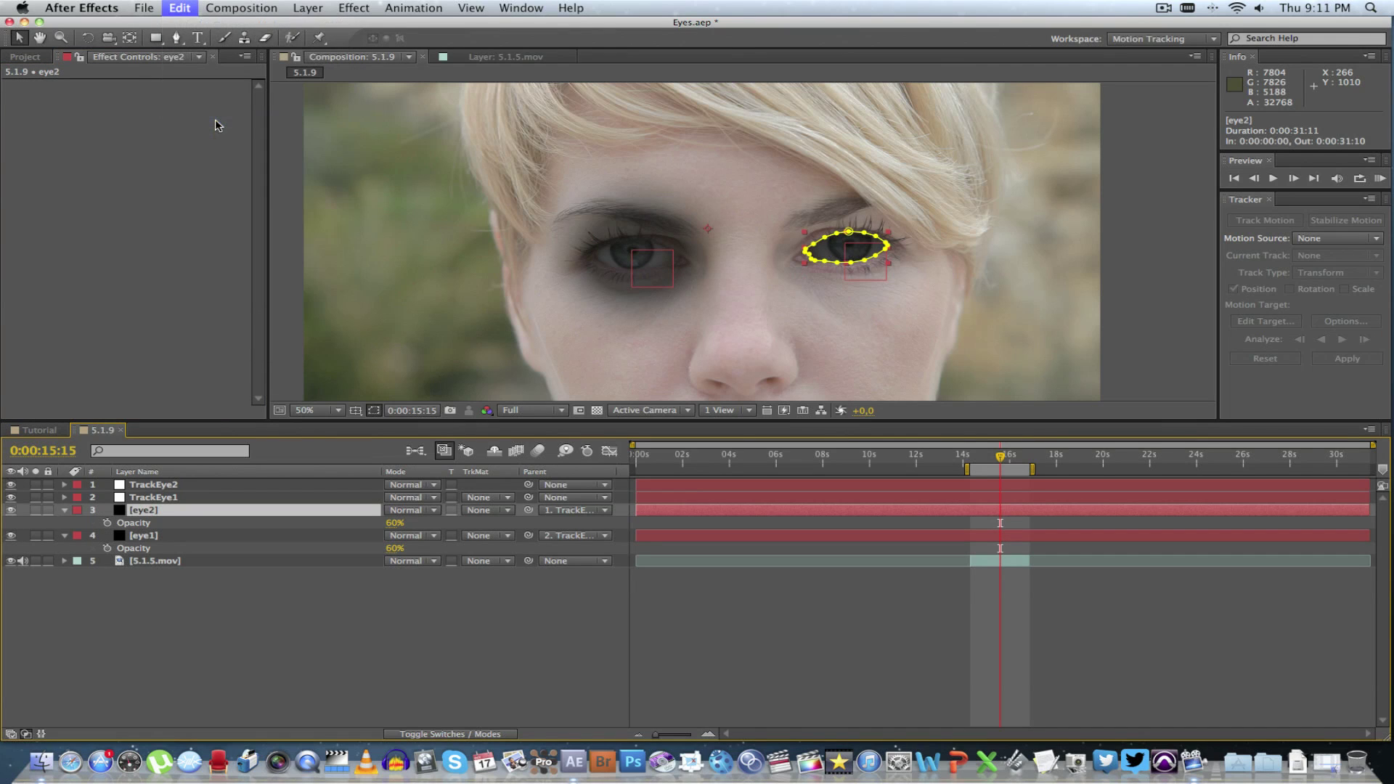
{"action": "left_click", "coordinate": [459, 520]}
Step: Preview the darkened eyes in the composition from 0:00:14:10
{"action": "left_click_drag", "start_coordinate": [992, 465], "coordinate": [972, 465]}
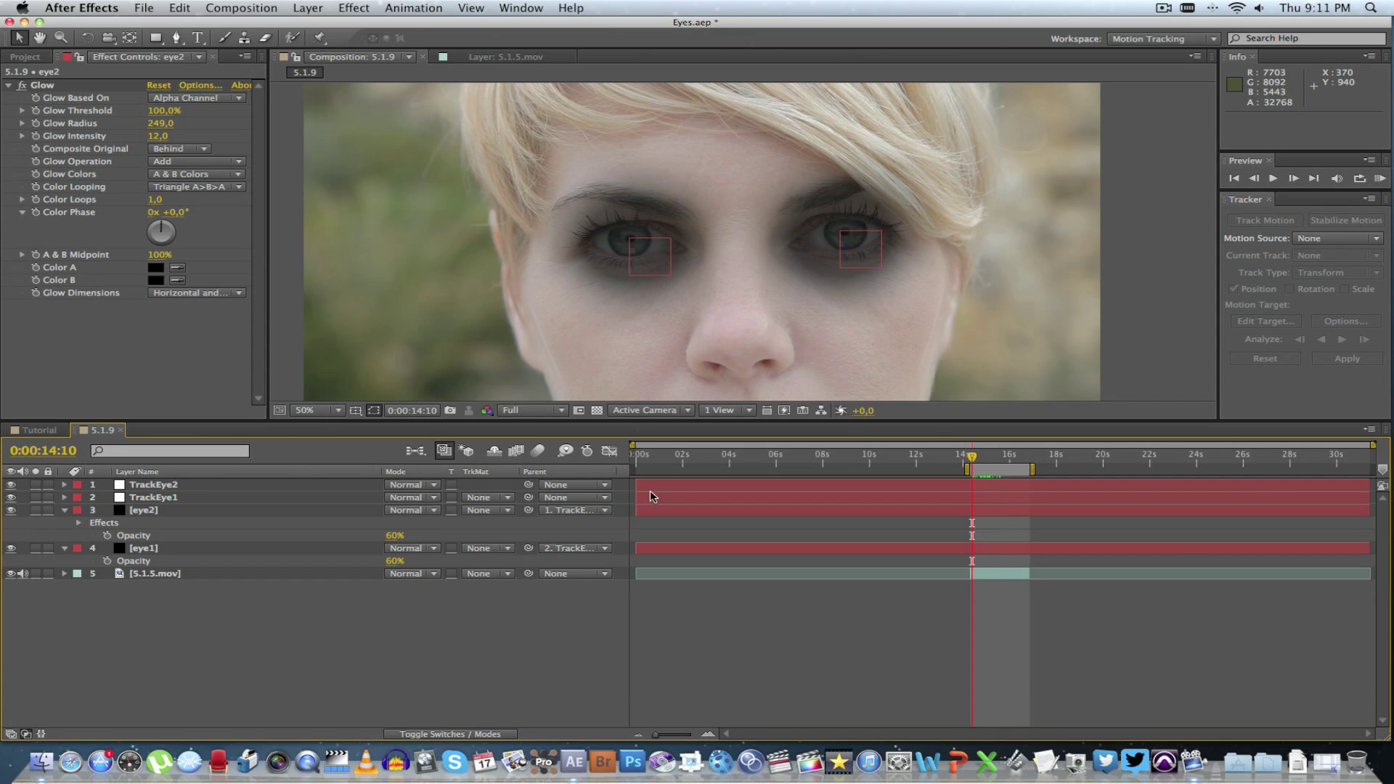
{"action": "key", "text": "space"}
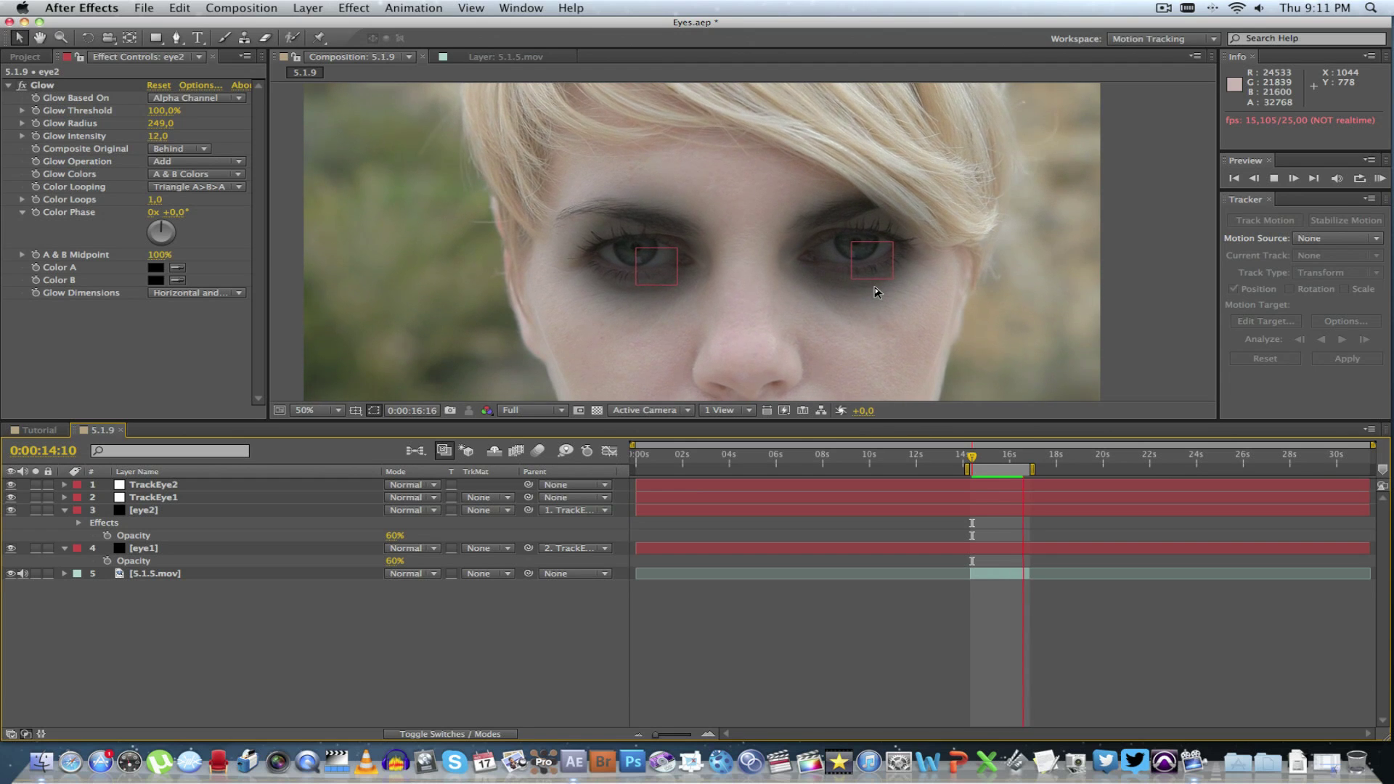
{"action": "key", "text": "space"}
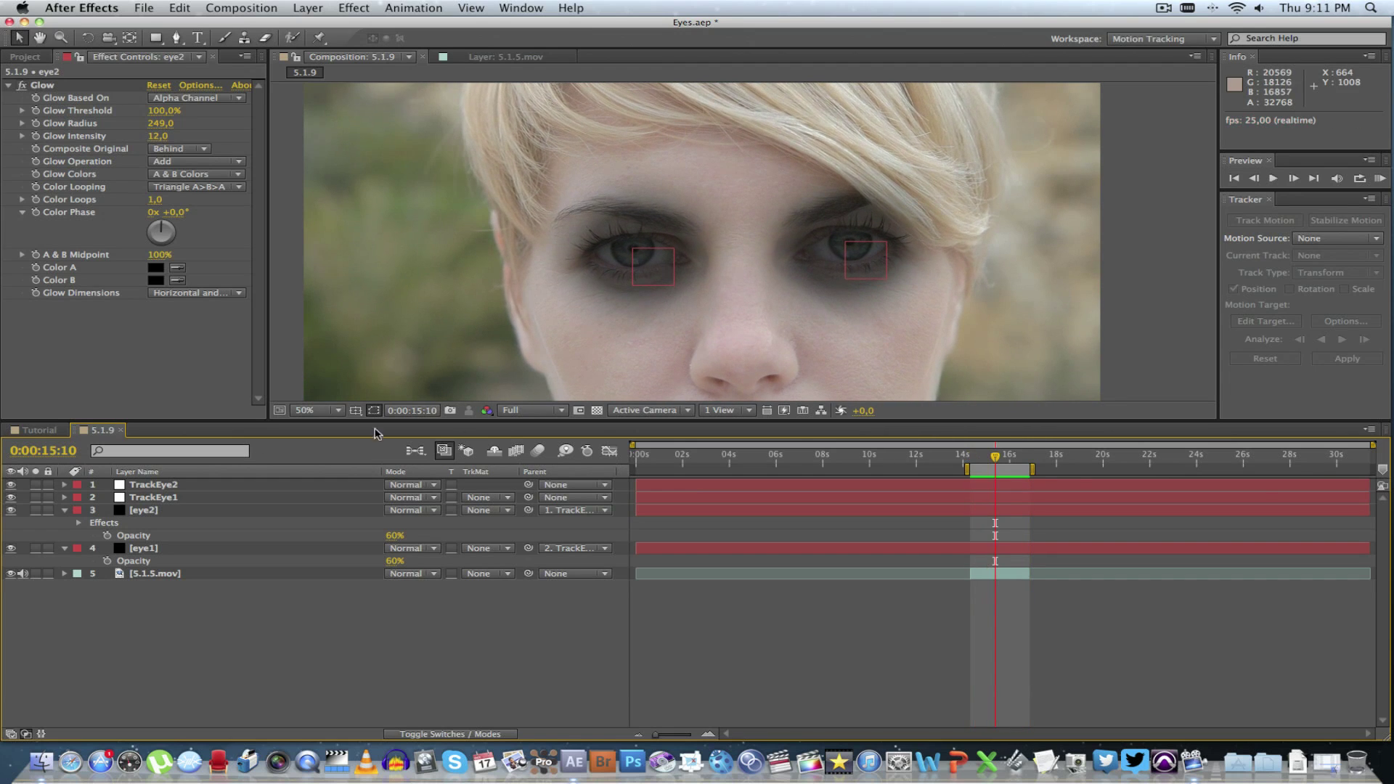
Step: Hide the TrackEye2 and TrackEye1 null layers and preview the composition
{"action": "left_click", "coordinate": [11, 484]}
{"action": "left_click", "coordinate": [11, 497]}
{"action": "key", "text": "space"}
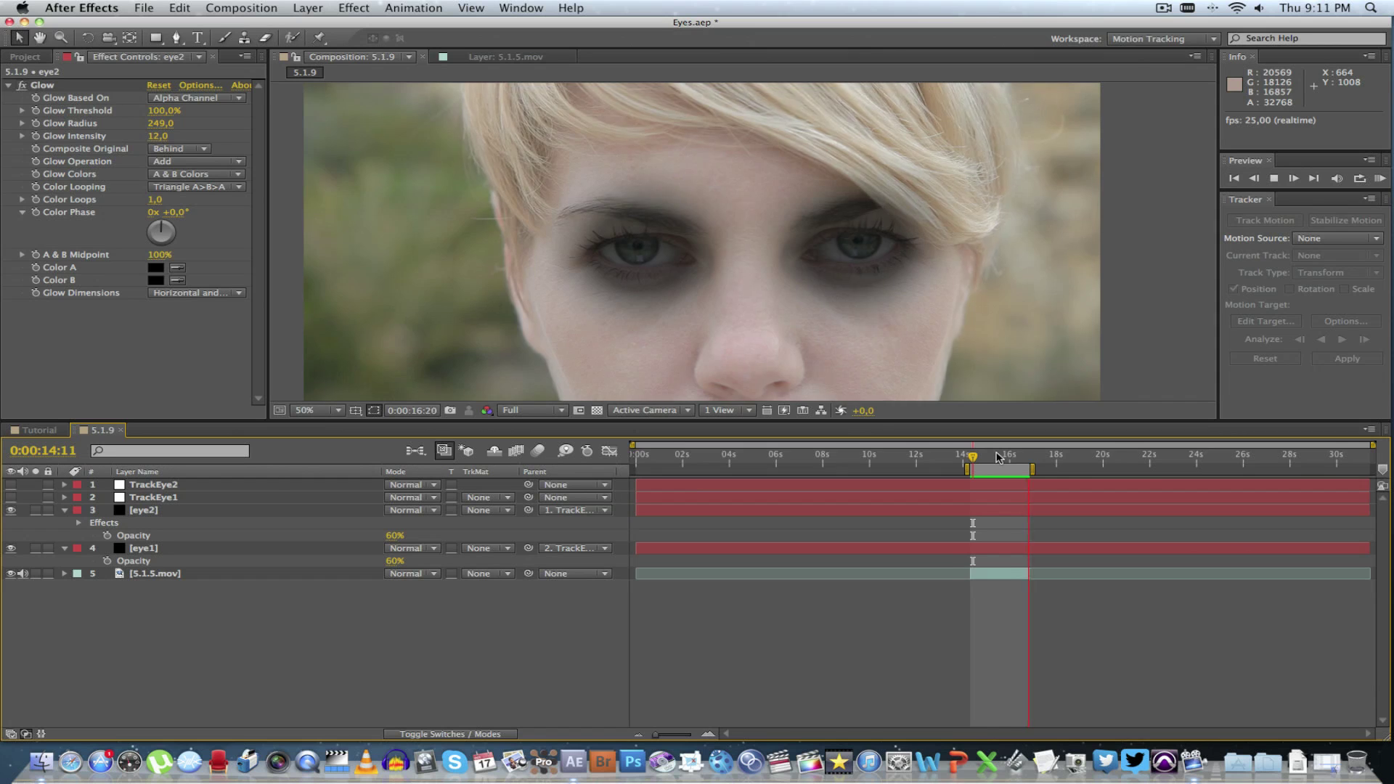
{"action": "key", "text": "space"}
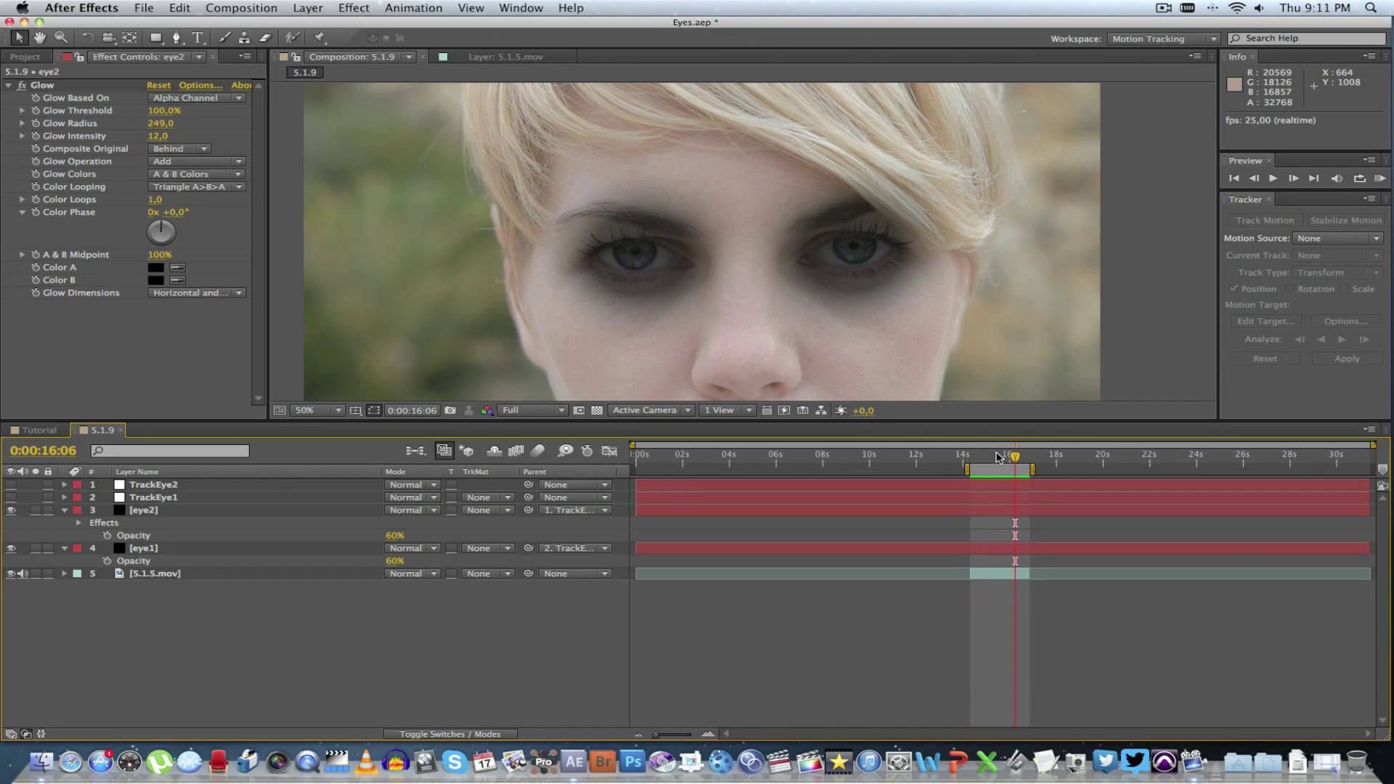
Step: Collapse the properties of eye2 and eye1 and add a new adjustment layer on top of the composition
{"action": "left_click", "coordinate": [65, 510]}
{"action": "left_click", "coordinate": [64, 523]}
{"action": "right_click", "coordinate": [164, 589]}
{"action": "mouse_move", "coordinate": [266, 604]}
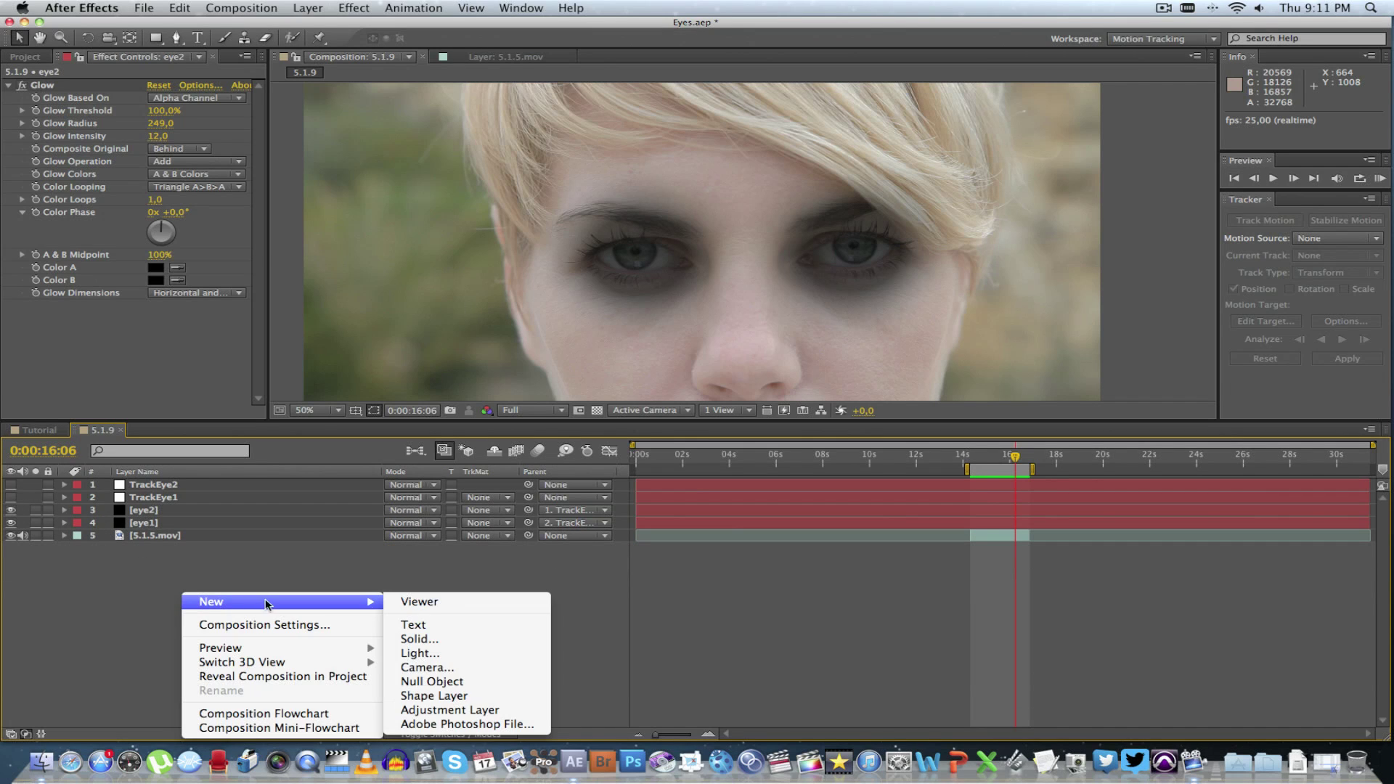
{"action": "left_click", "coordinate": [450, 709]}
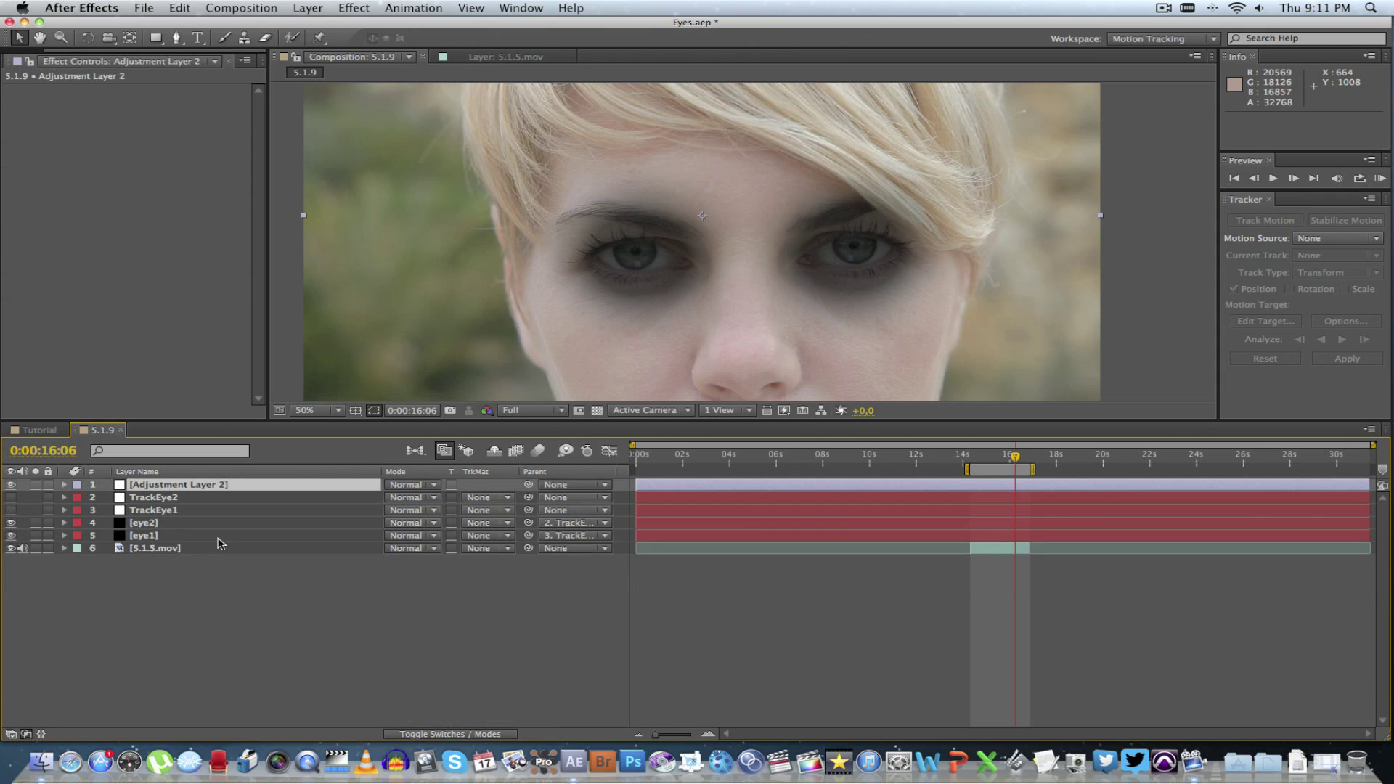
Step: Apply Curves to the adjustment layer and shape the RGB curve into a gentle S for more contrast
{"action": "right_click", "coordinate": [183, 491]}
{"action": "mouse_move", "coordinate": [261, 469]}
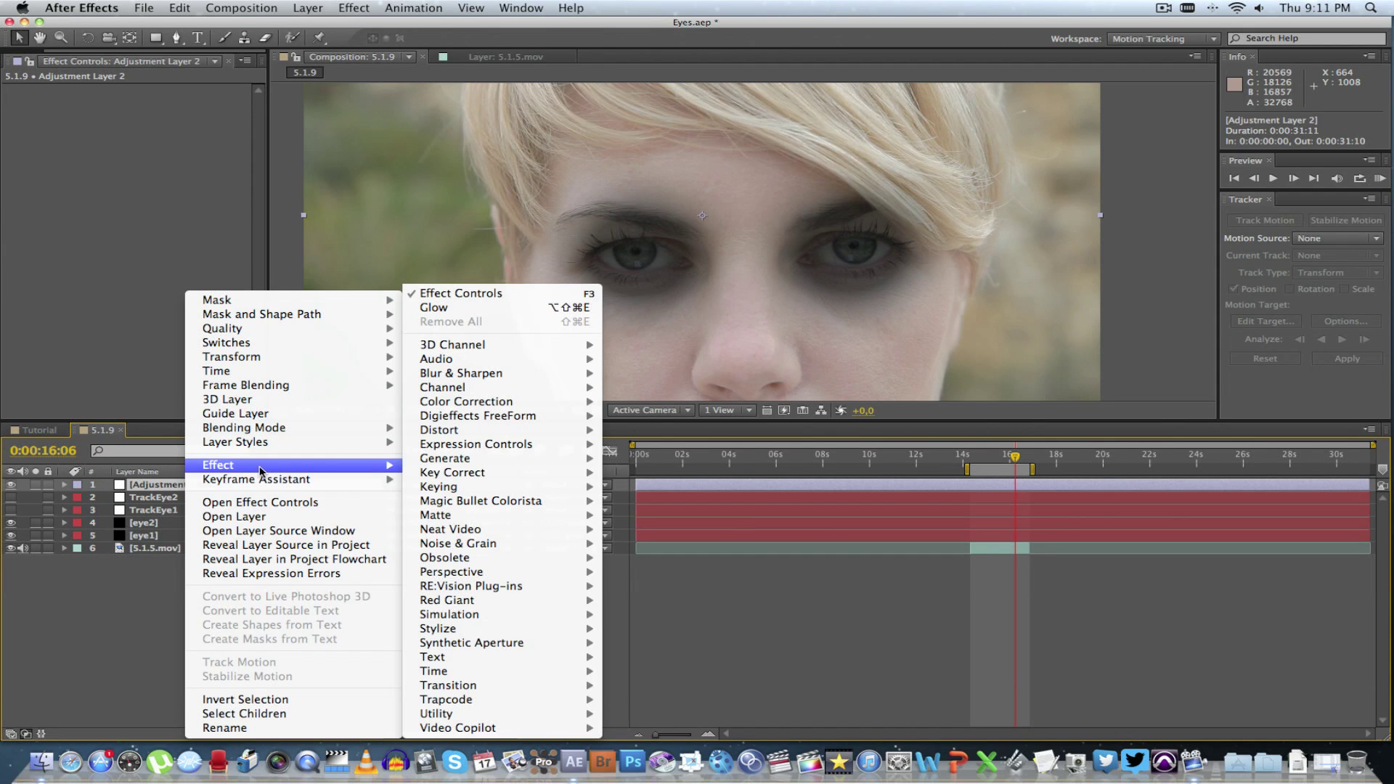
{"action": "mouse_move", "coordinate": [552, 405]}
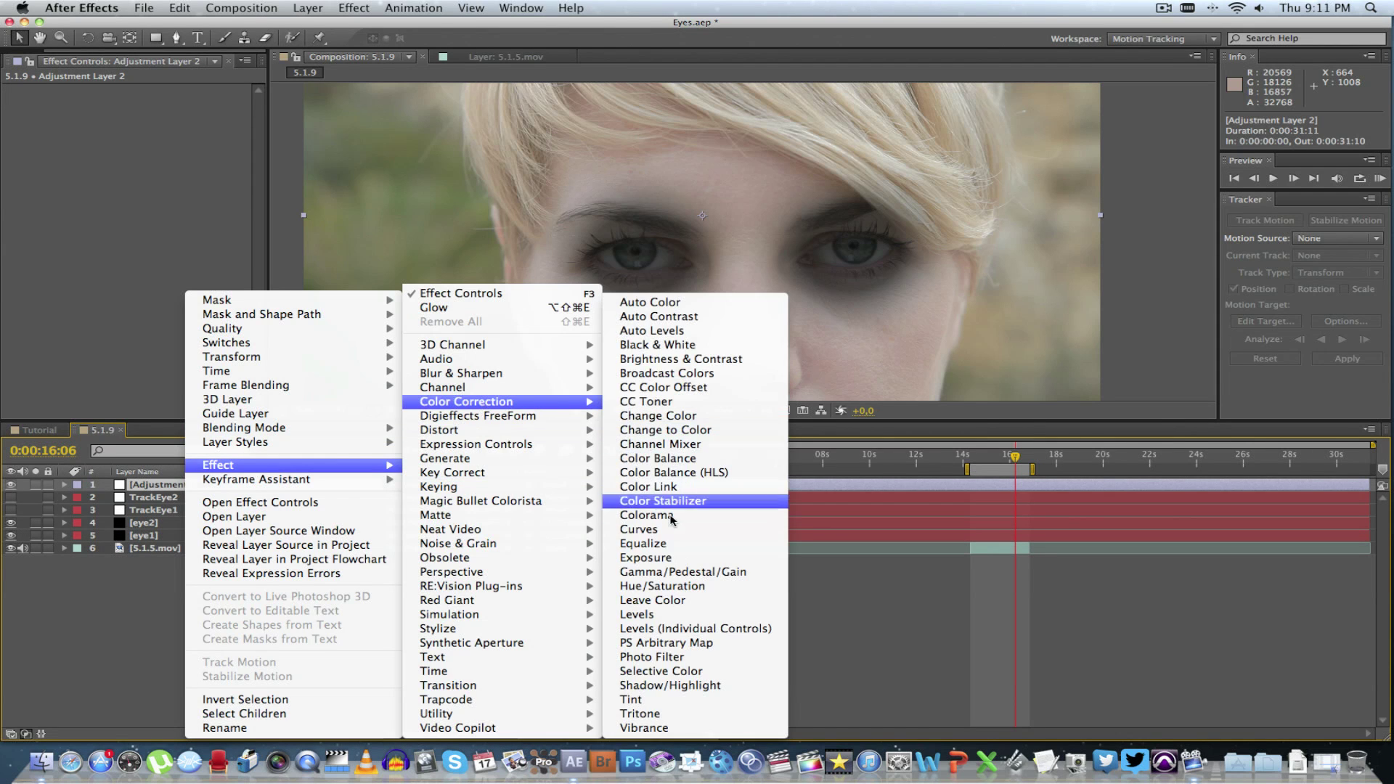
{"action": "left_click", "coordinate": [638, 529]}
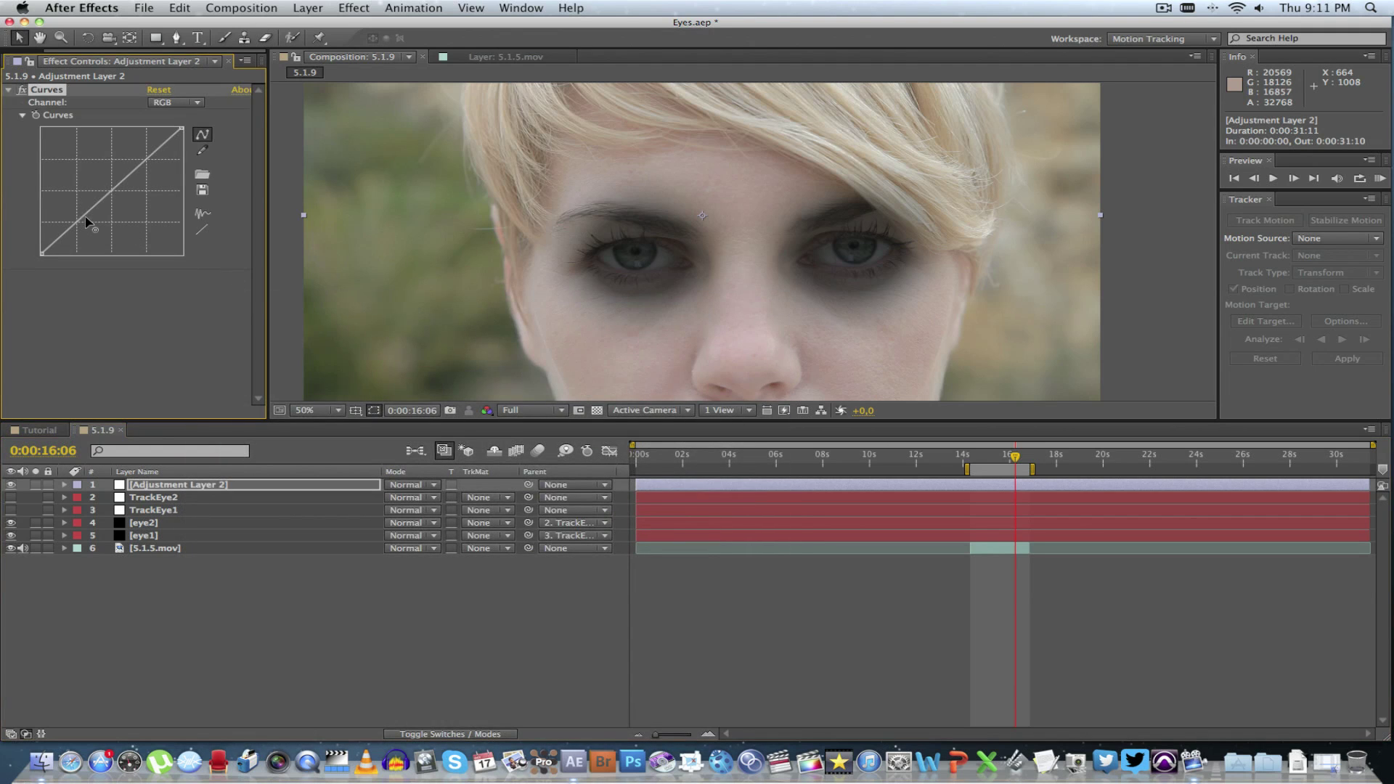
{"action": "left_click_drag", "start_coordinate": [87, 217], "coordinate": [85, 223]}
{"action": "left_click", "coordinate": [126, 183]}
{"action": "left_click_drag", "start_coordinate": [136, 165], "coordinate": [137, 161]}
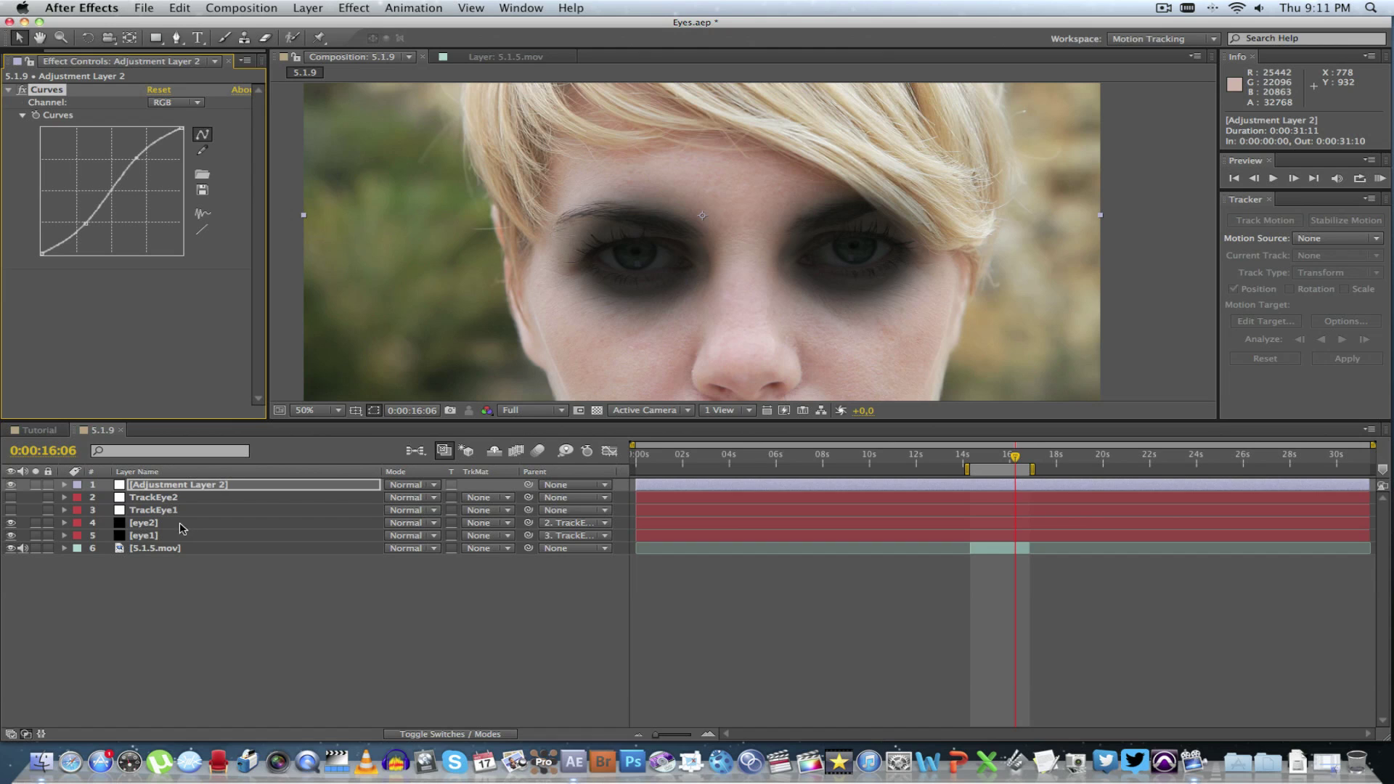
Step: Set the Glow Radius of the eye1 layer to 356
{"action": "left_click", "coordinate": [156, 537]}
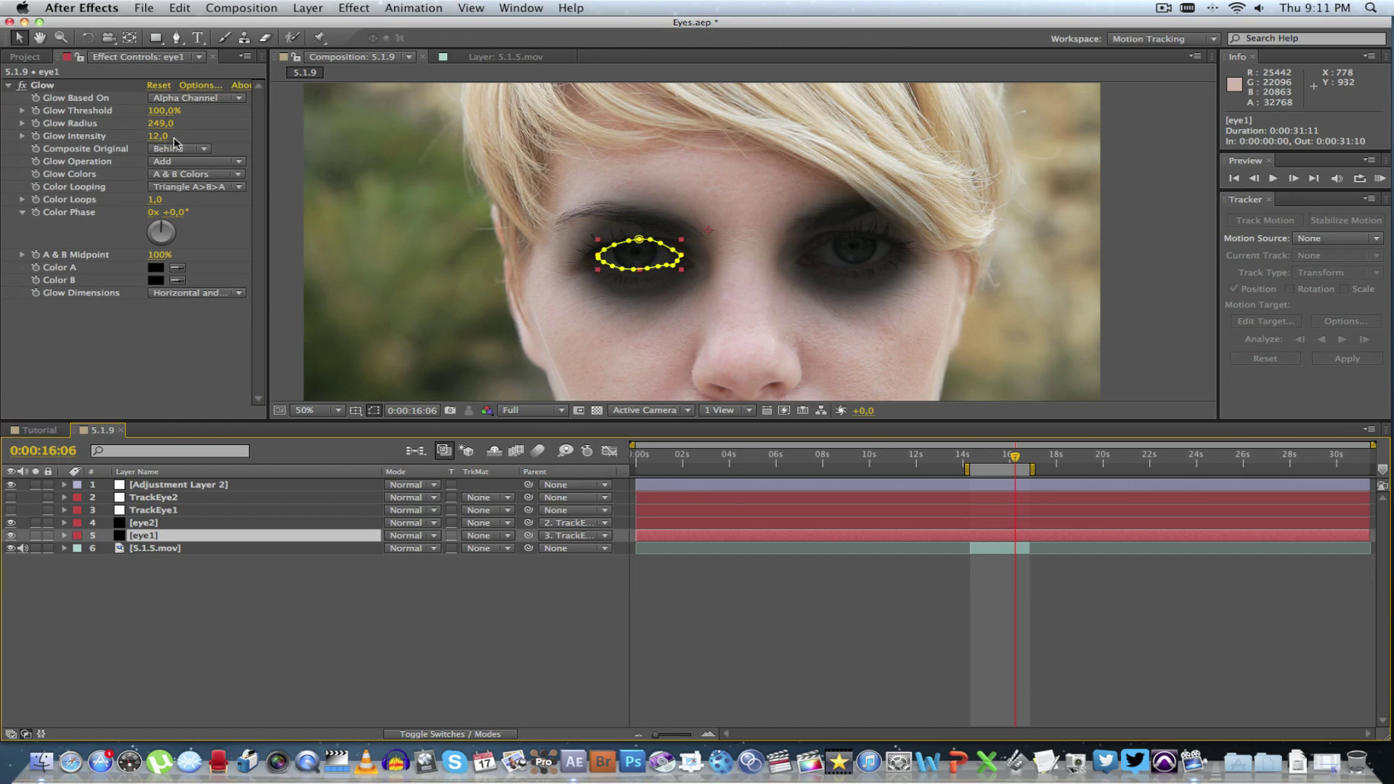
{"action": "left_click_drag", "start_coordinate": [157, 126], "coordinate": [243, 122]}
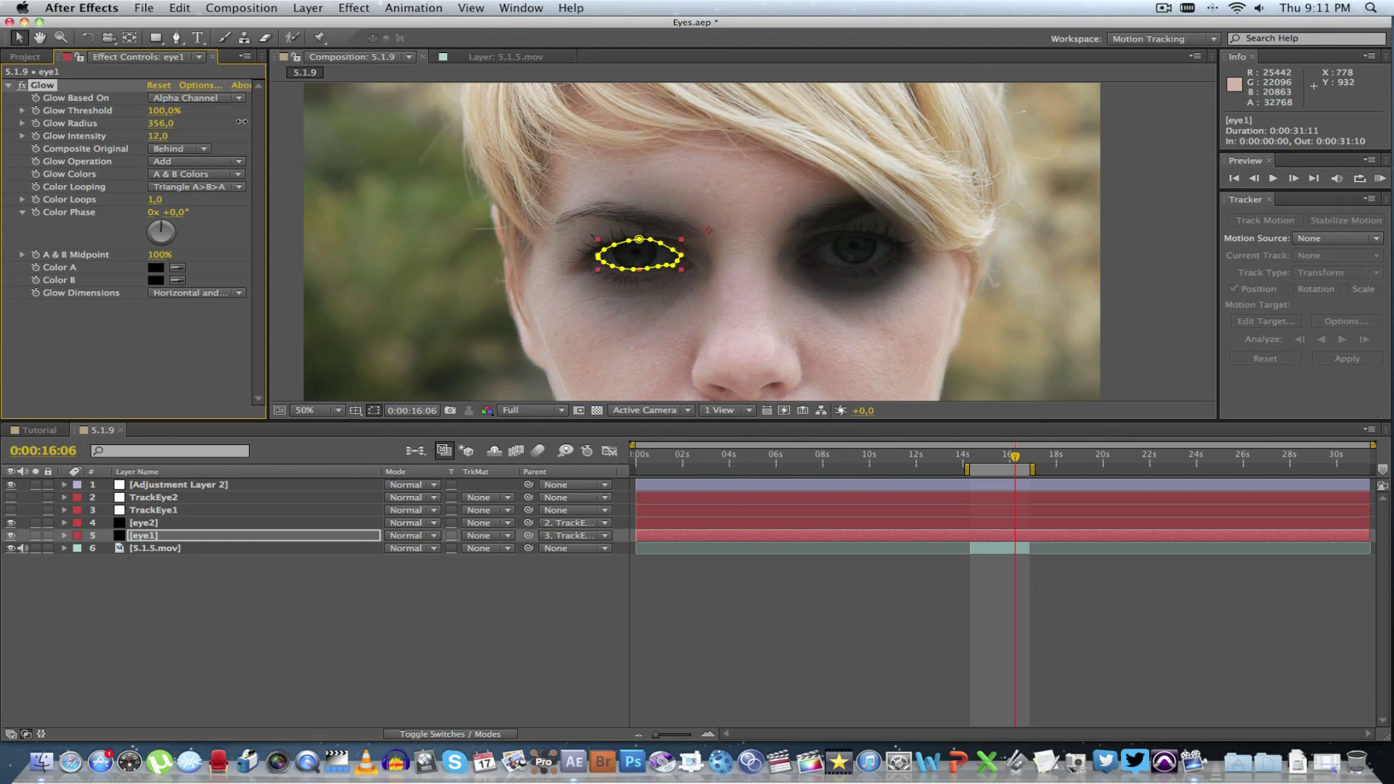
Step: Set the Glow Radius of the eye2 layer to 356
{"action": "left_click", "coordinate": [156, 522]}
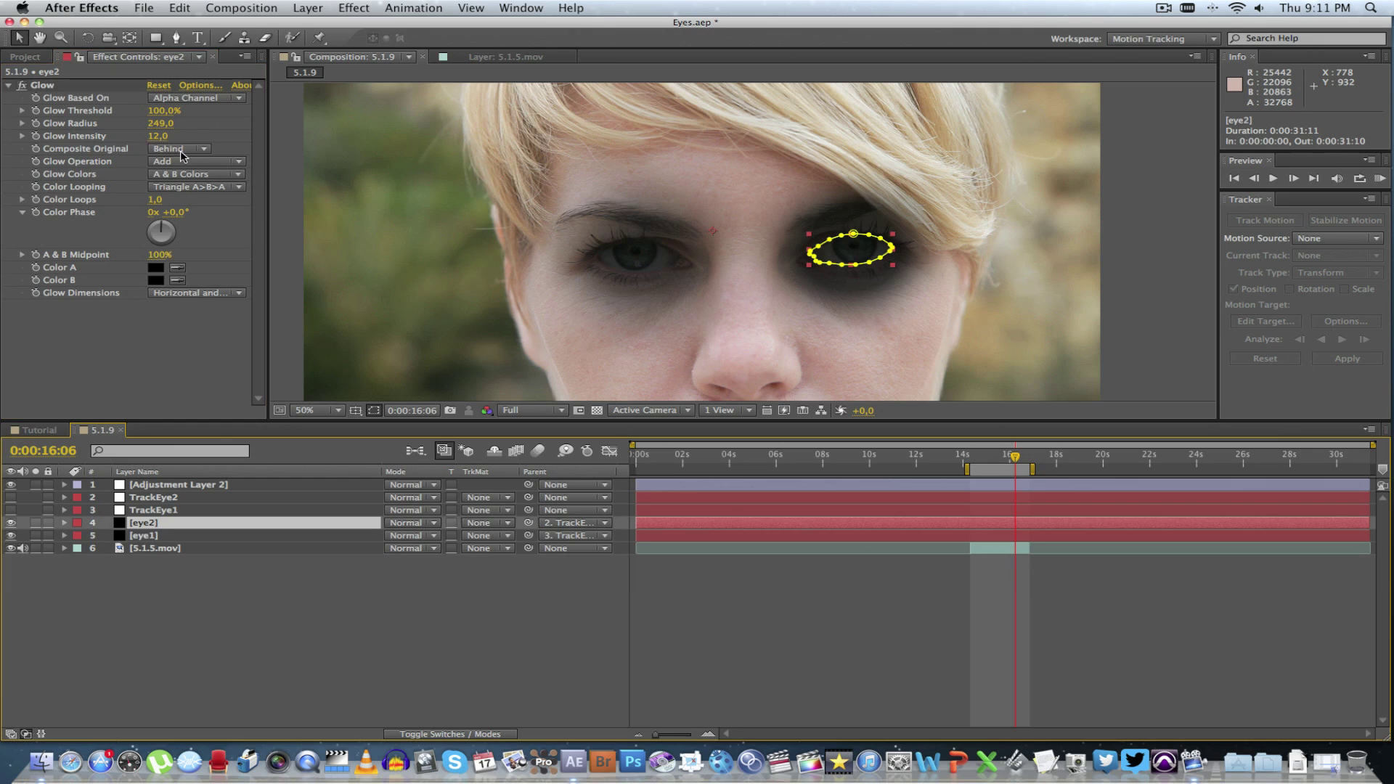
{"action": "left_click", "coordinate": [164, 123]}
{"action": "type", "text": "3"}
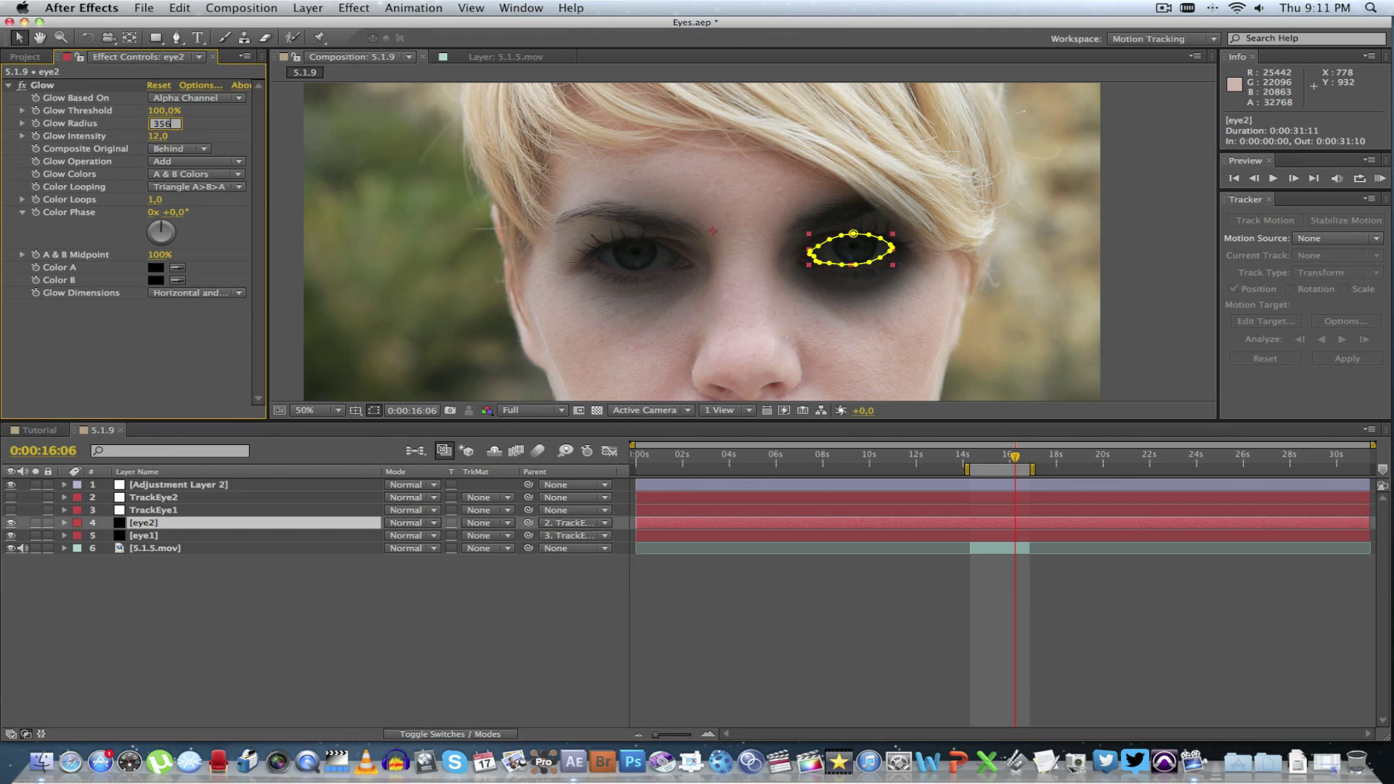
{"action": "type", "text": "56"}
{"action": "key", "text": "Return"}
{"action": "left_click", "coordinate": [387, 640]}
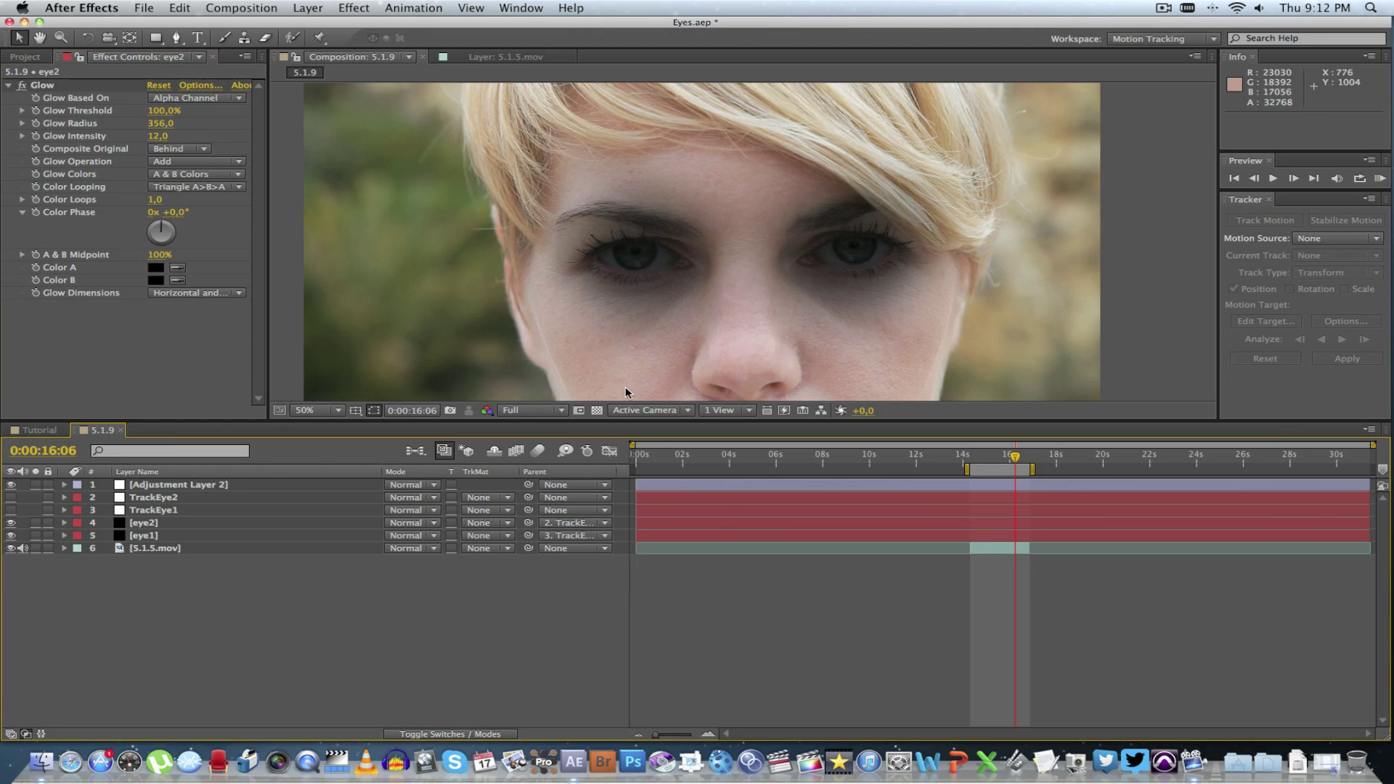
Step: Set the Opacity of the eye2 and eye1 layers to 70% and check the eyes at different magnifications
{"action": "left_click", "coordinate": [155, 524]}
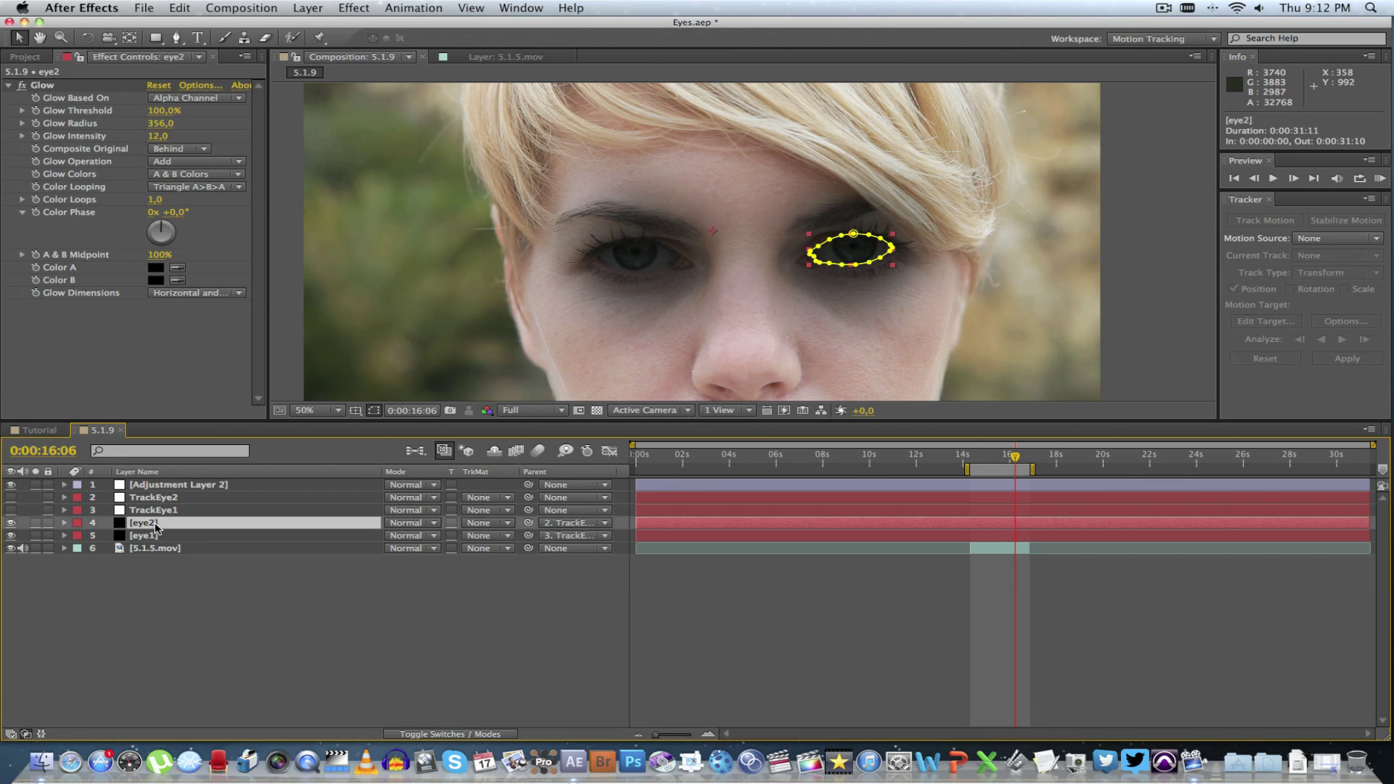
{"action": "left_click", "coordinate": [154, 535], "text": "shift"}
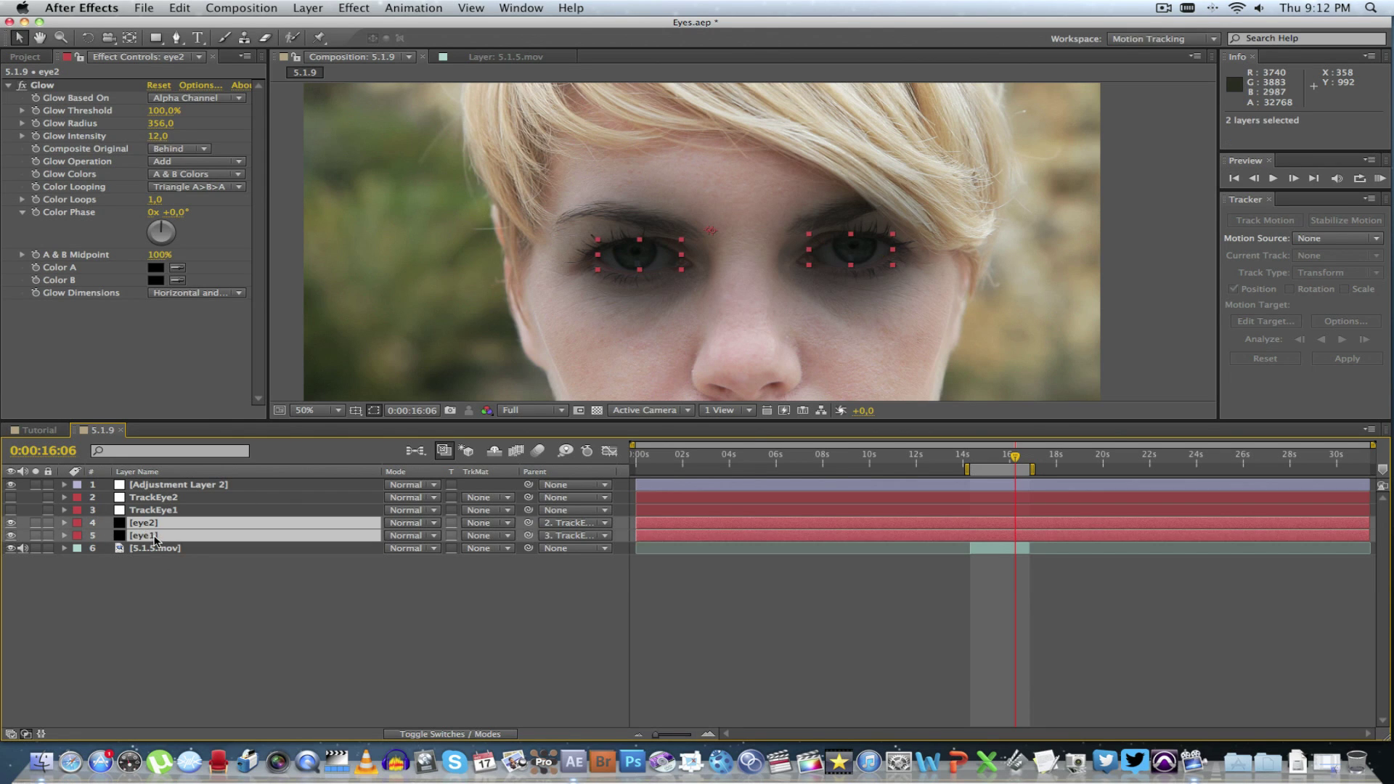
{"action": "key", "text": "t"}
{"action": "left_click", "coordinate": [395, 535]}
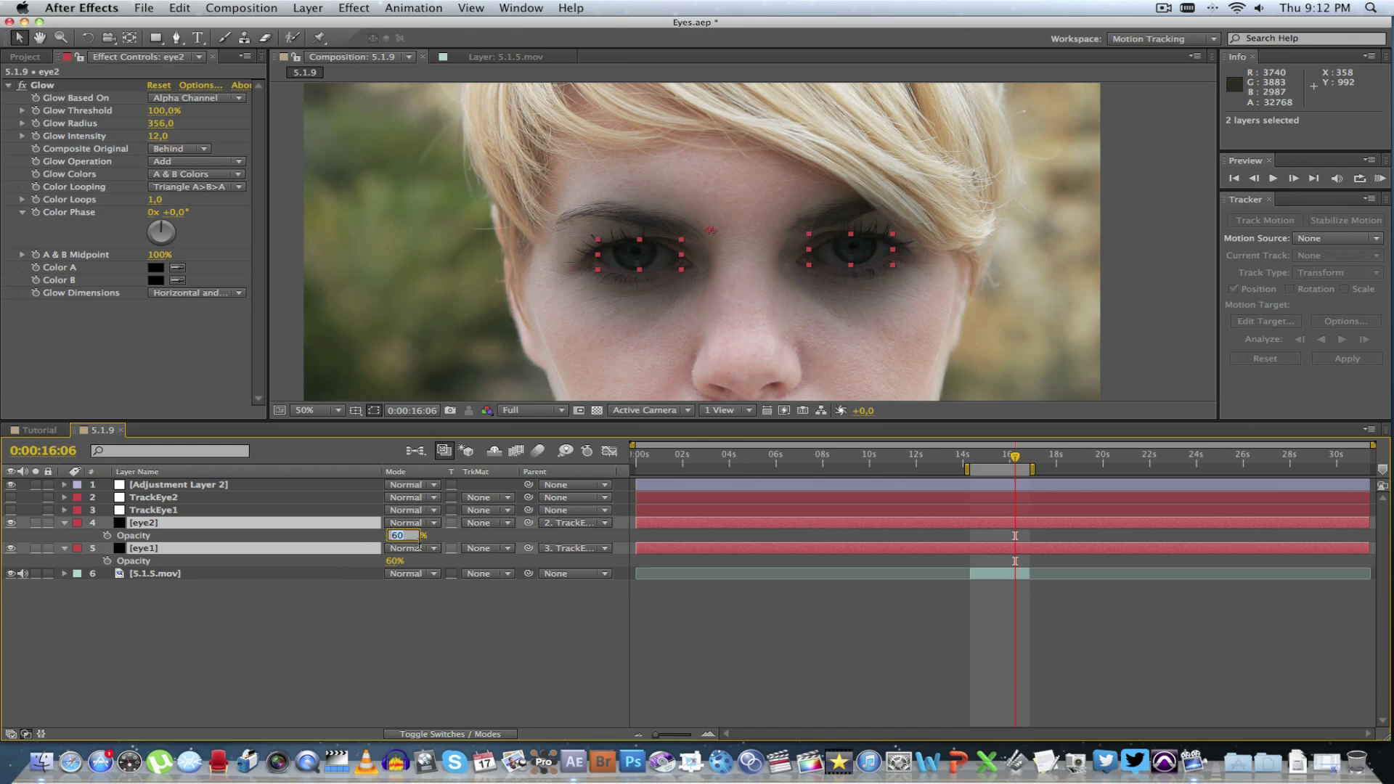
{"action": "type", "text": "70"}
{"action": "left_click", "coordinate": [397, 560]}
{"action": "left_click", "coordinate": [365, 640]}
{"action": "key", "text": "comma"}
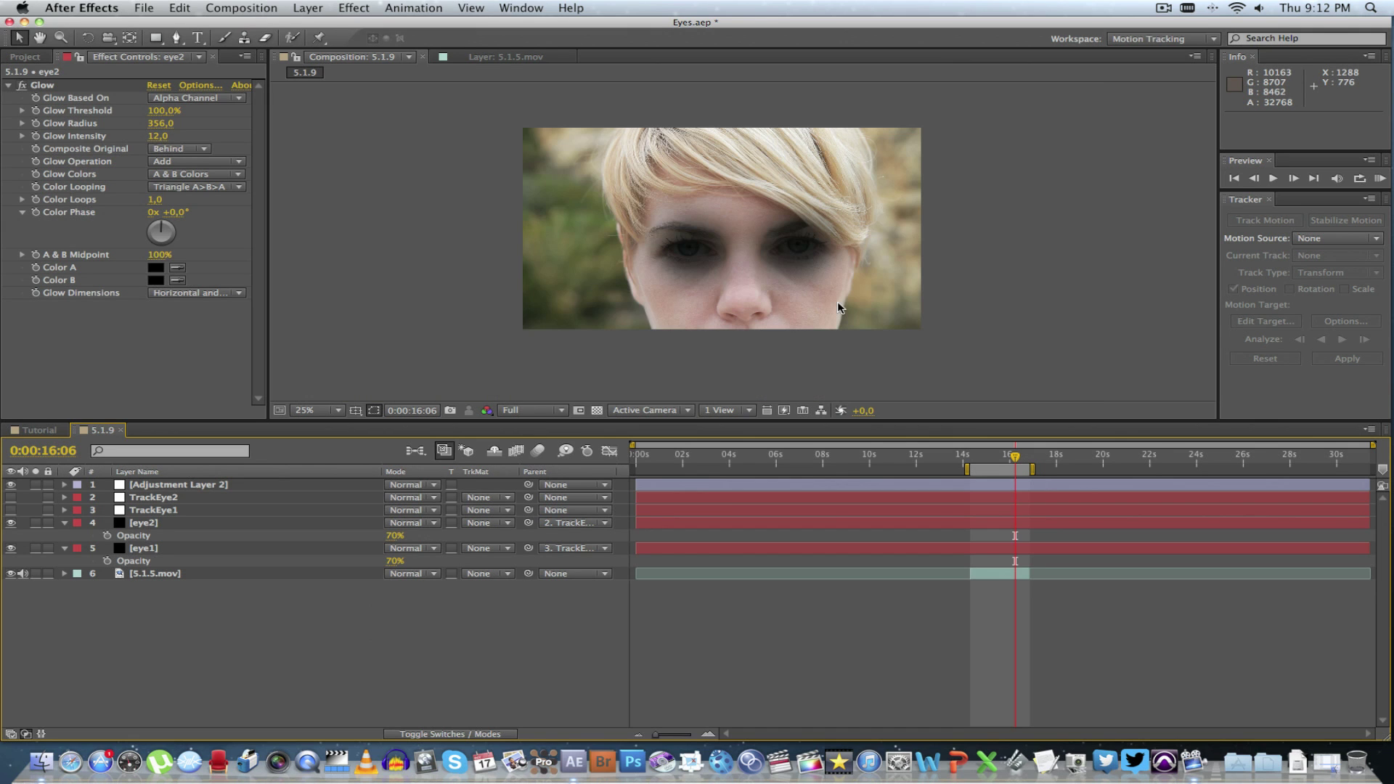
{"action": "key", "text": "period"}
{"action": "key", "text": "period"}
{"action": "key", "text": "comma"}
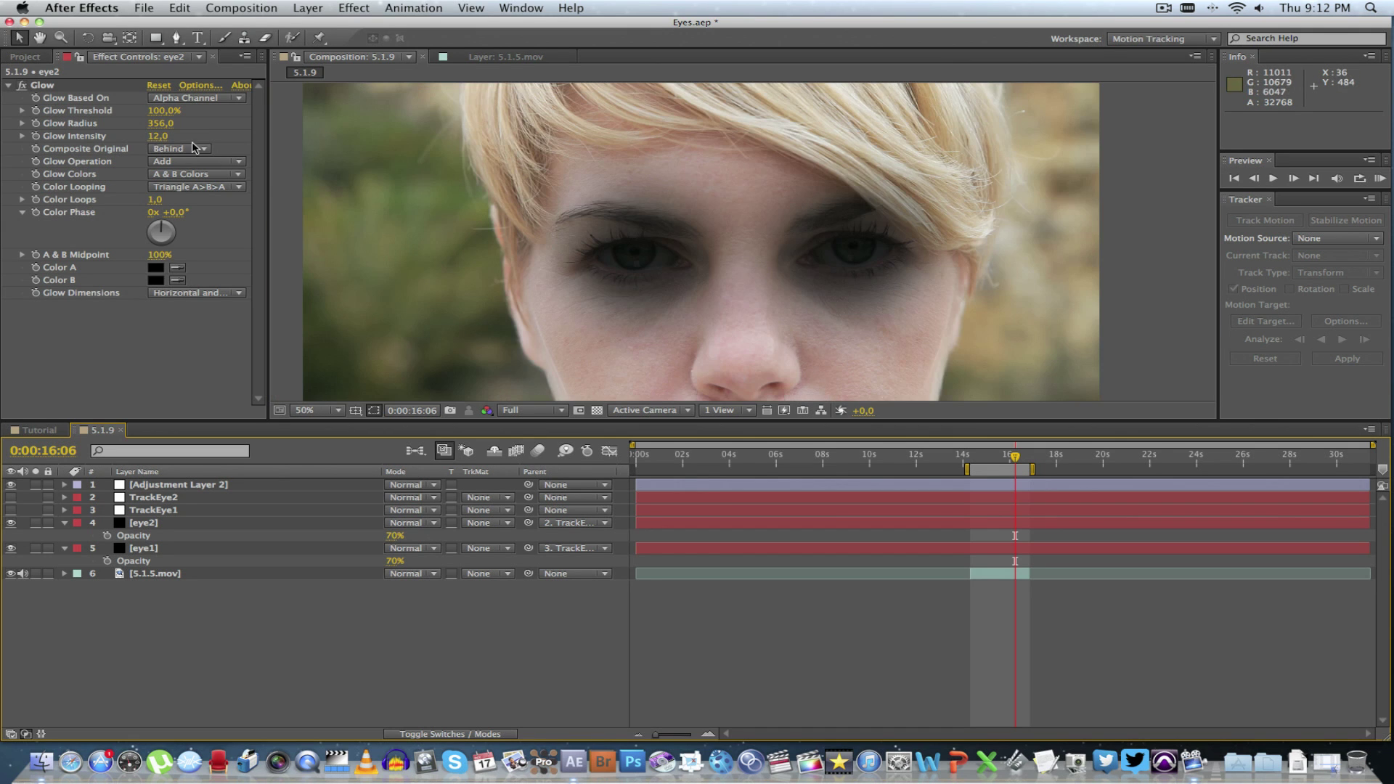
Step: Collapse the eye2 and eye1 properties and steepen the S-shaped RGB curve of Adjustment Layer 2 for slightly more contrast
{"action": "left_click", "coordinate": [65, 523]}
{"action": "left_click", "coordinate": [65, 535]}
{"action": "left_click", "coordinate": [161, 485]}
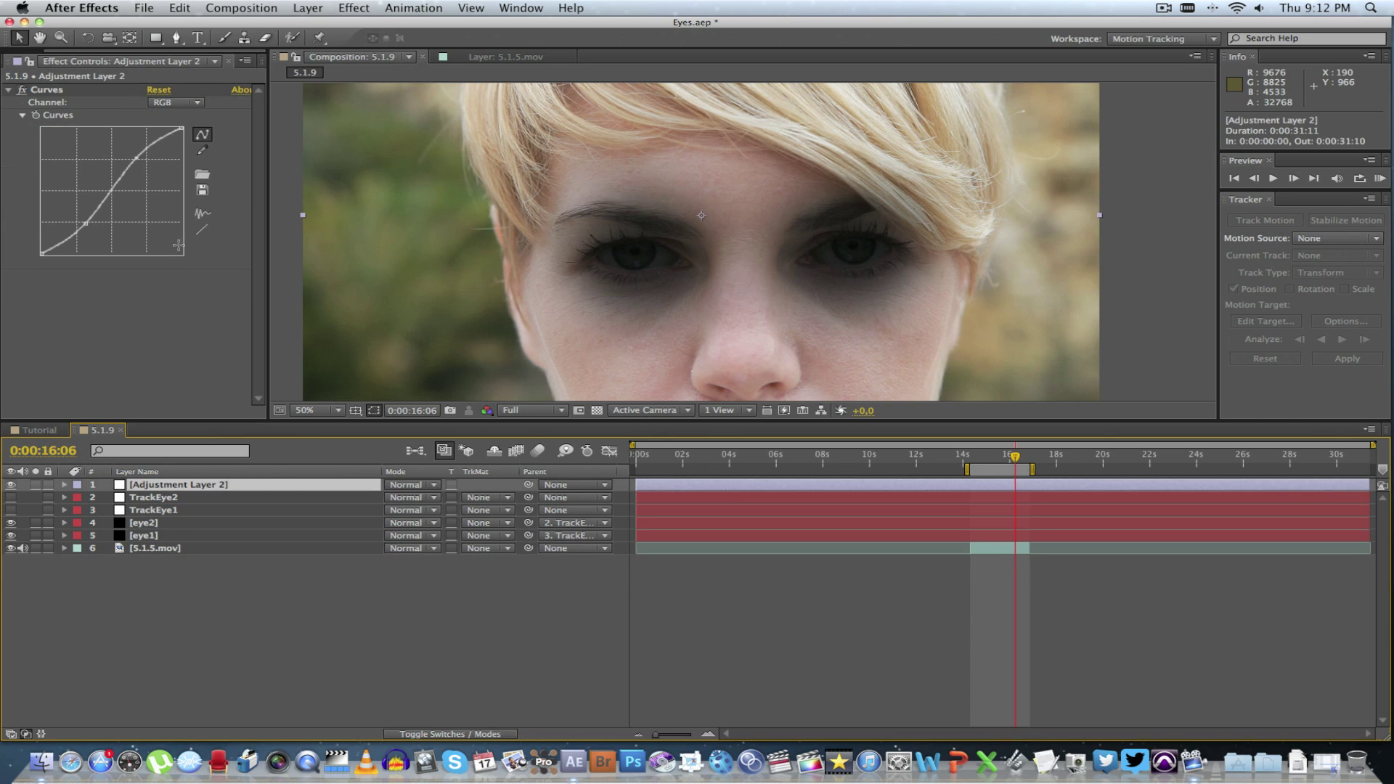
{"action": "left_click", "coordinate": [86, 226]}
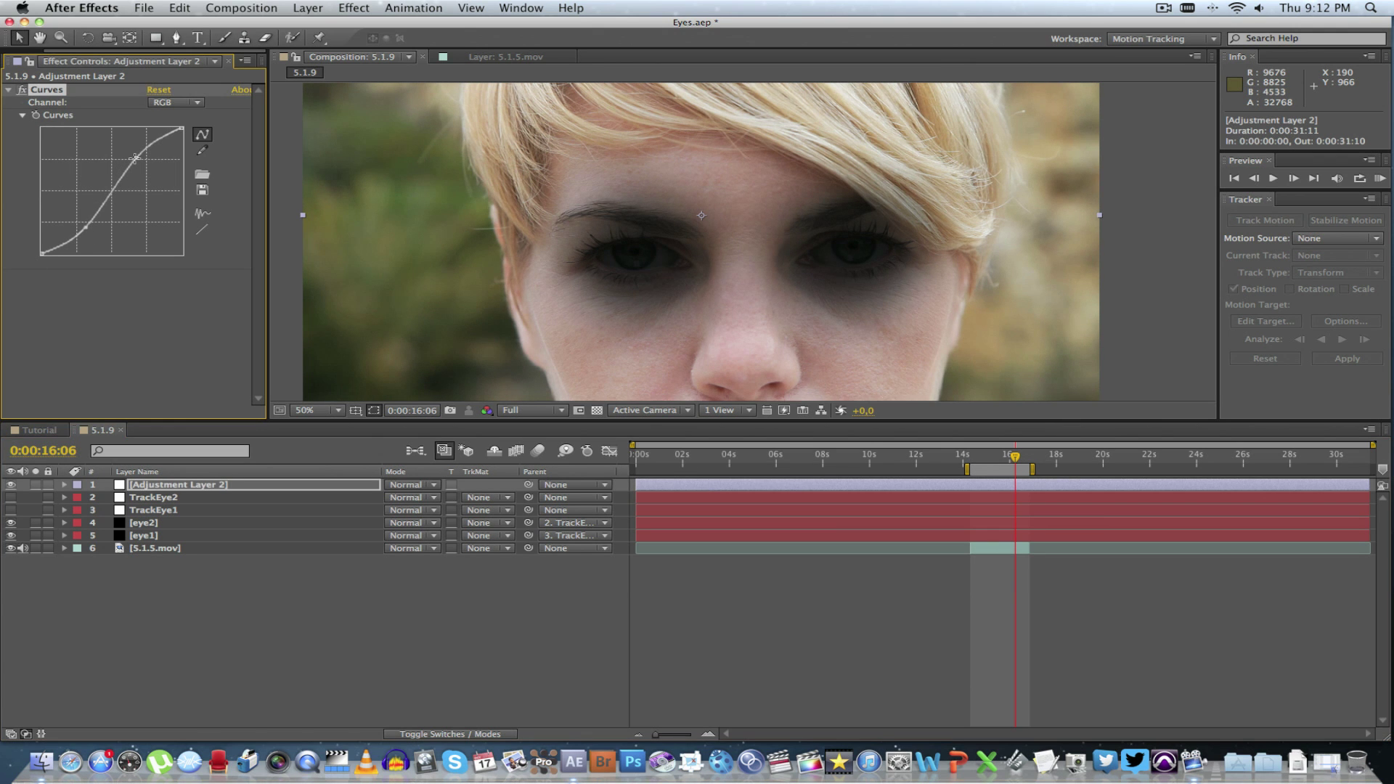
{"action": "left_click", "coordinate": [348, 566]}
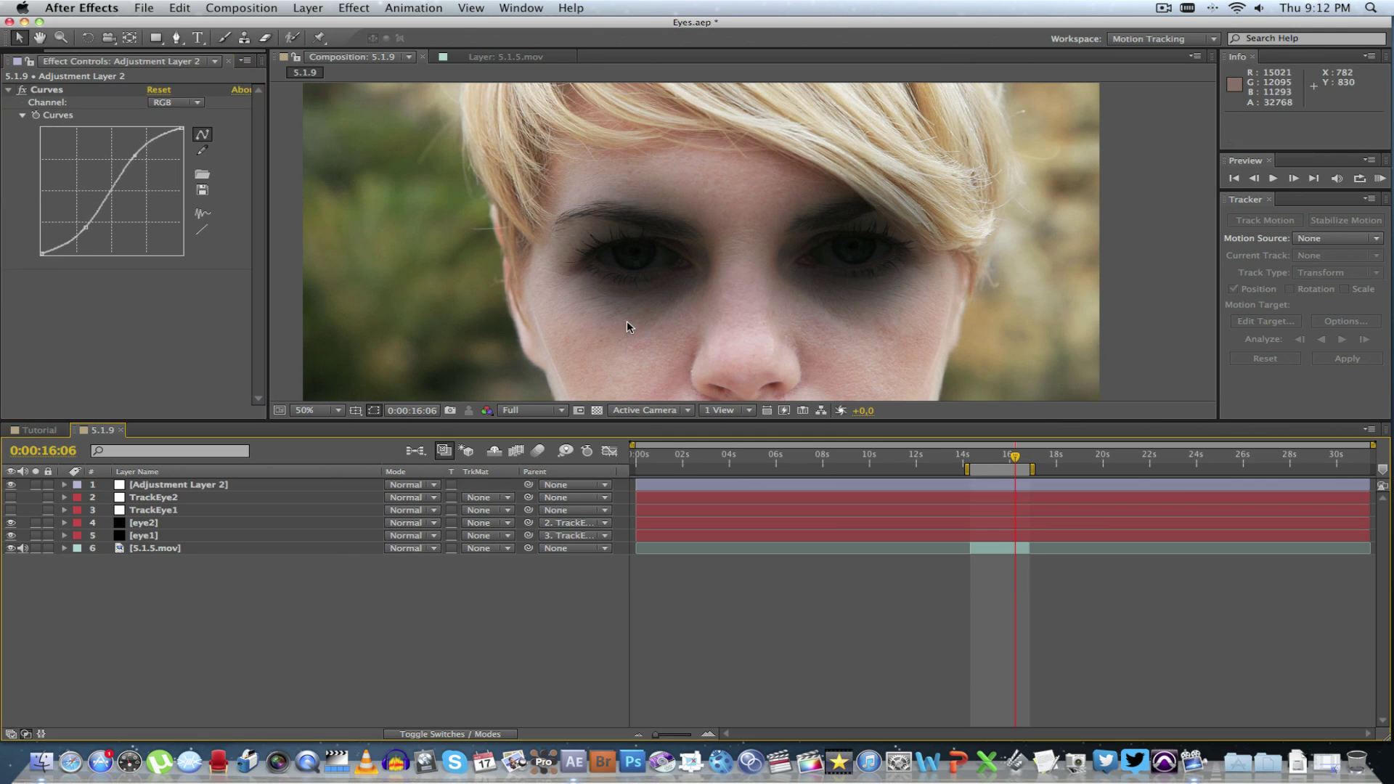
{"action": "key", "text": "comma"}
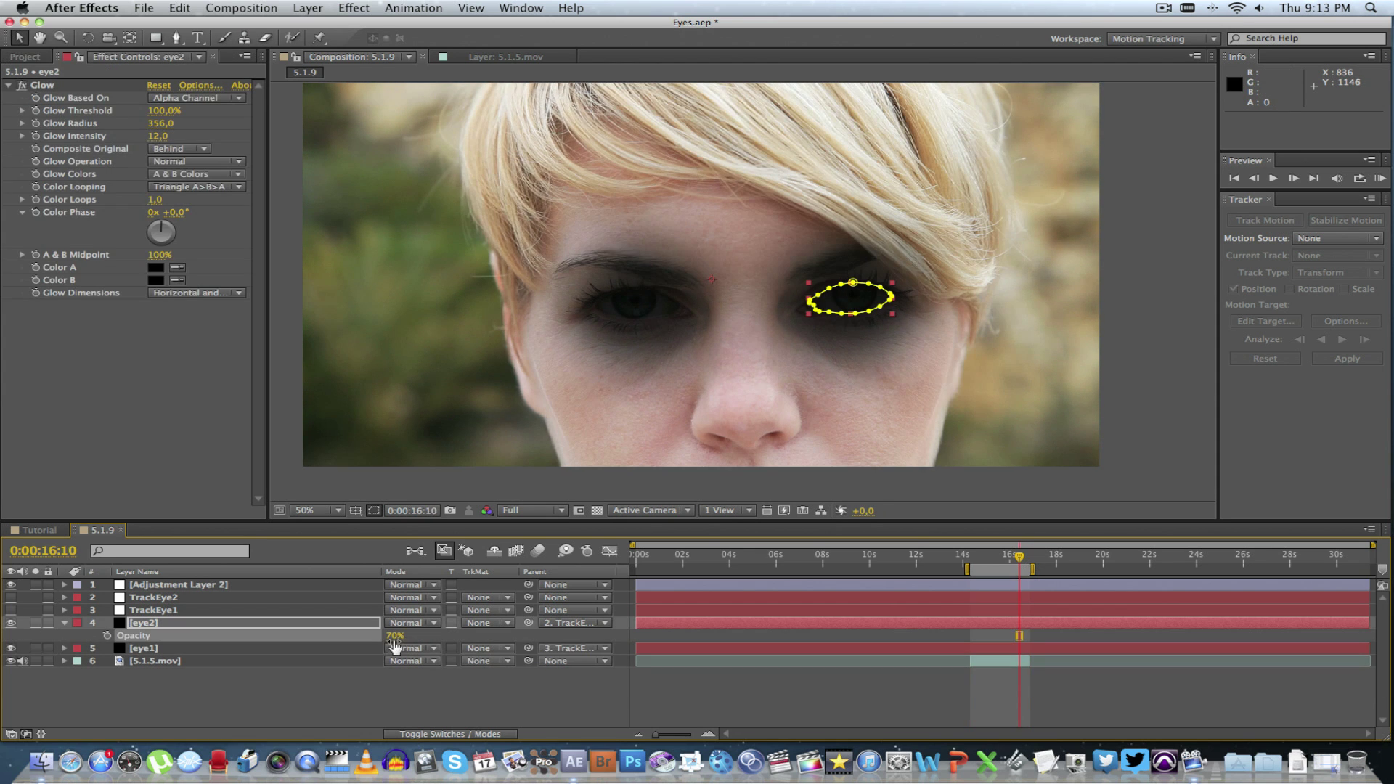
Step: Set the Opacity of both the eye2 and eye1 layers to 100%
{"action": "left_click", "coordinate": [394, 637]}
{"action": "type", "text": "100"}
{"action": "key", "text": "Return"}
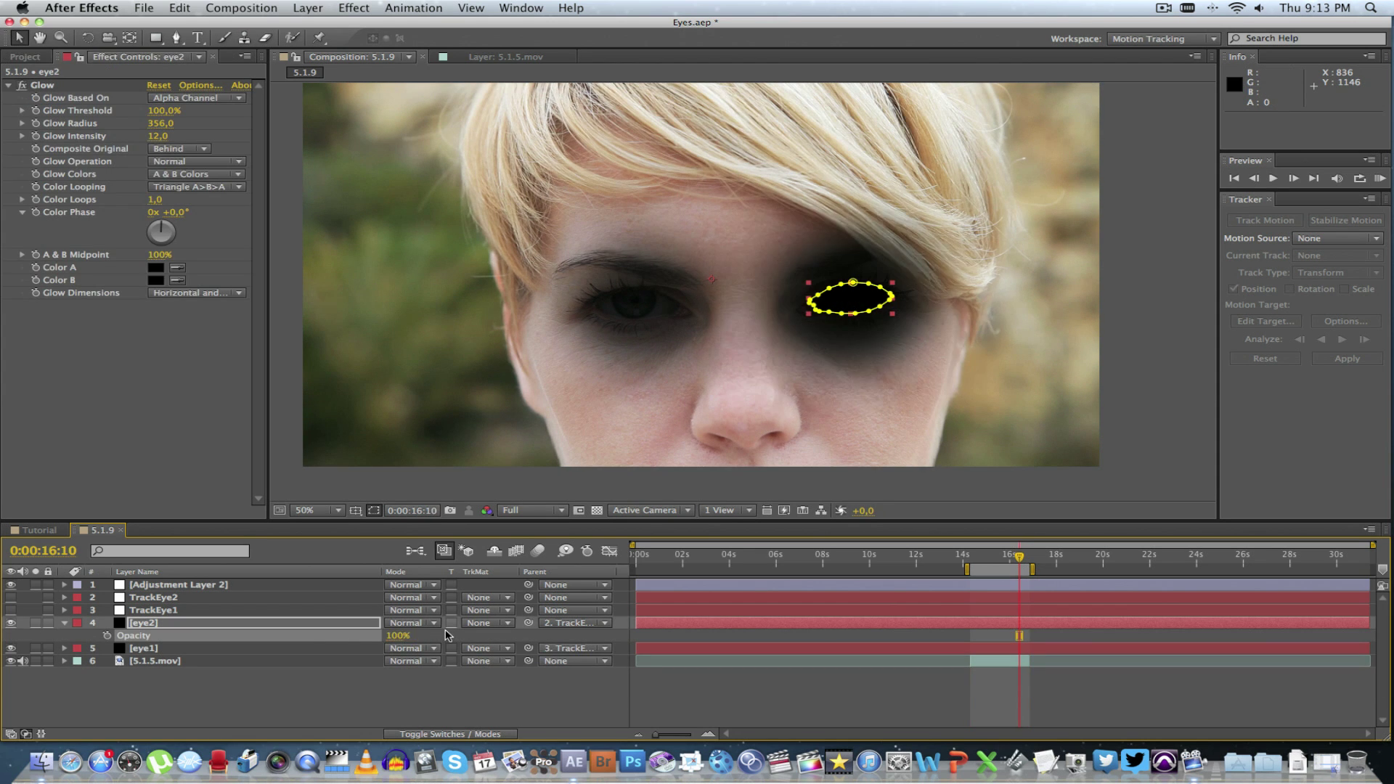
{"action": "left_click", "coordinate": [190, 646]}
{"action": "key", "text": "t"}
{"action": "left_click", "coordinate": [392, 661]}
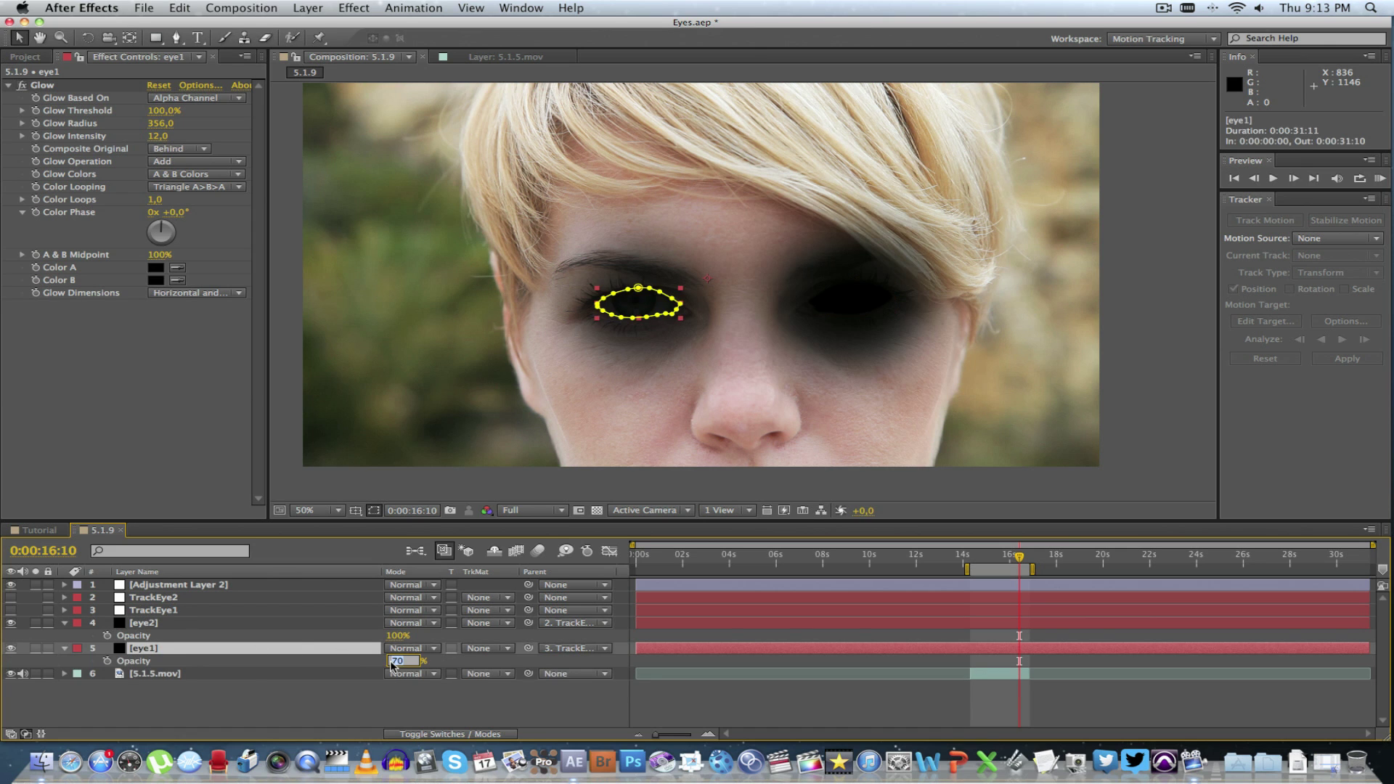
{"action": "type", "text": "100"}
{"action": "key", "text": "Return"}
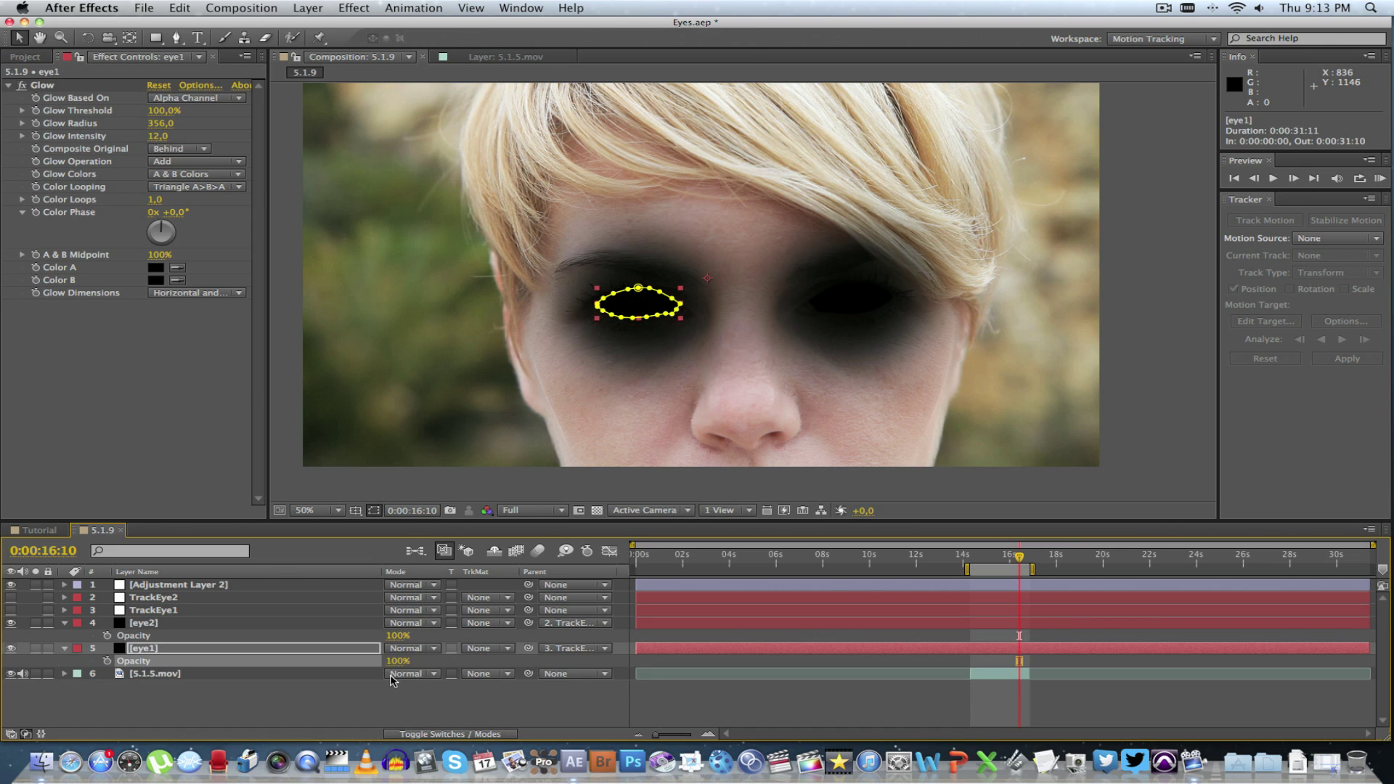
{"action": "key", "text": "F2"}
Step: Set the Glow Intensity of the eye2 and eye1 layers to 7 and preview the composition
{"action": "left_click", "coordinate": [149, 623]}
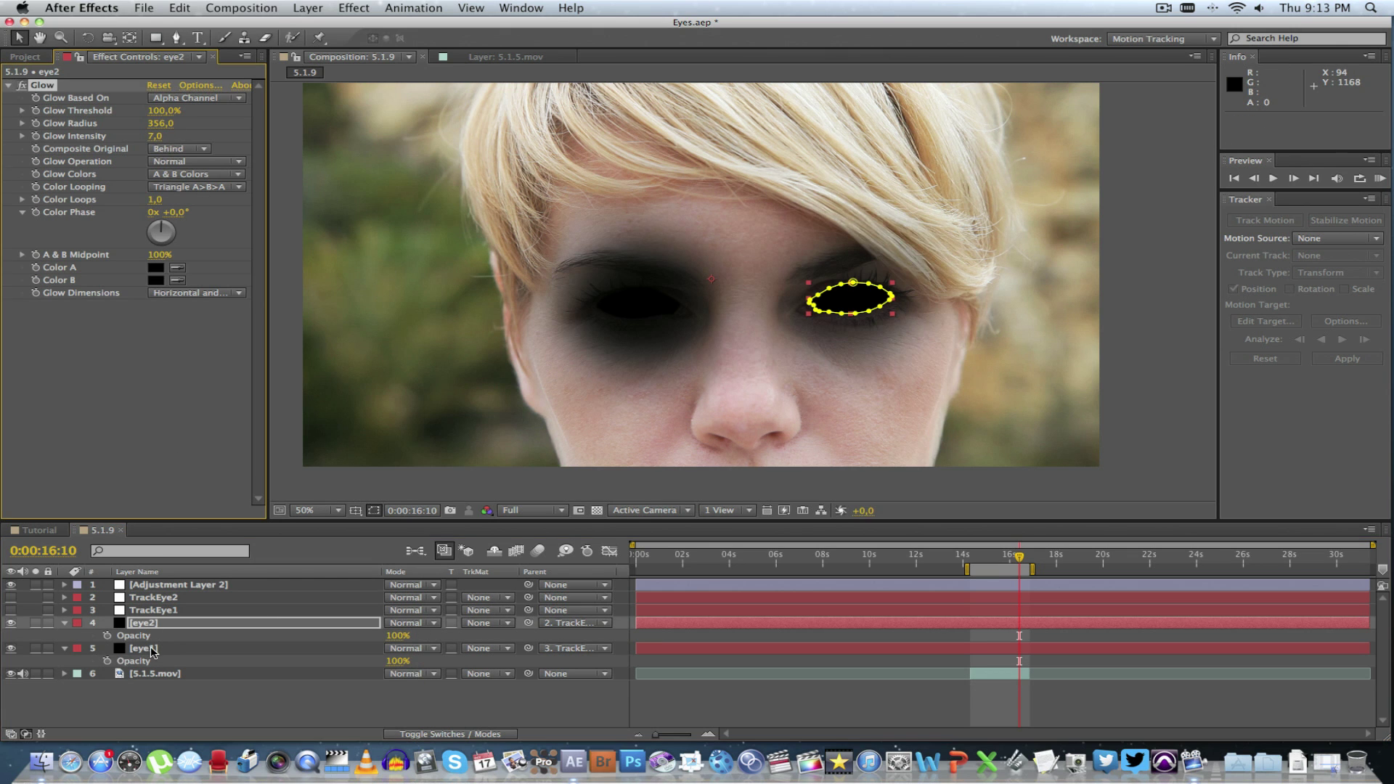
{"action": "left_click", "coordinate": [150, 649]}
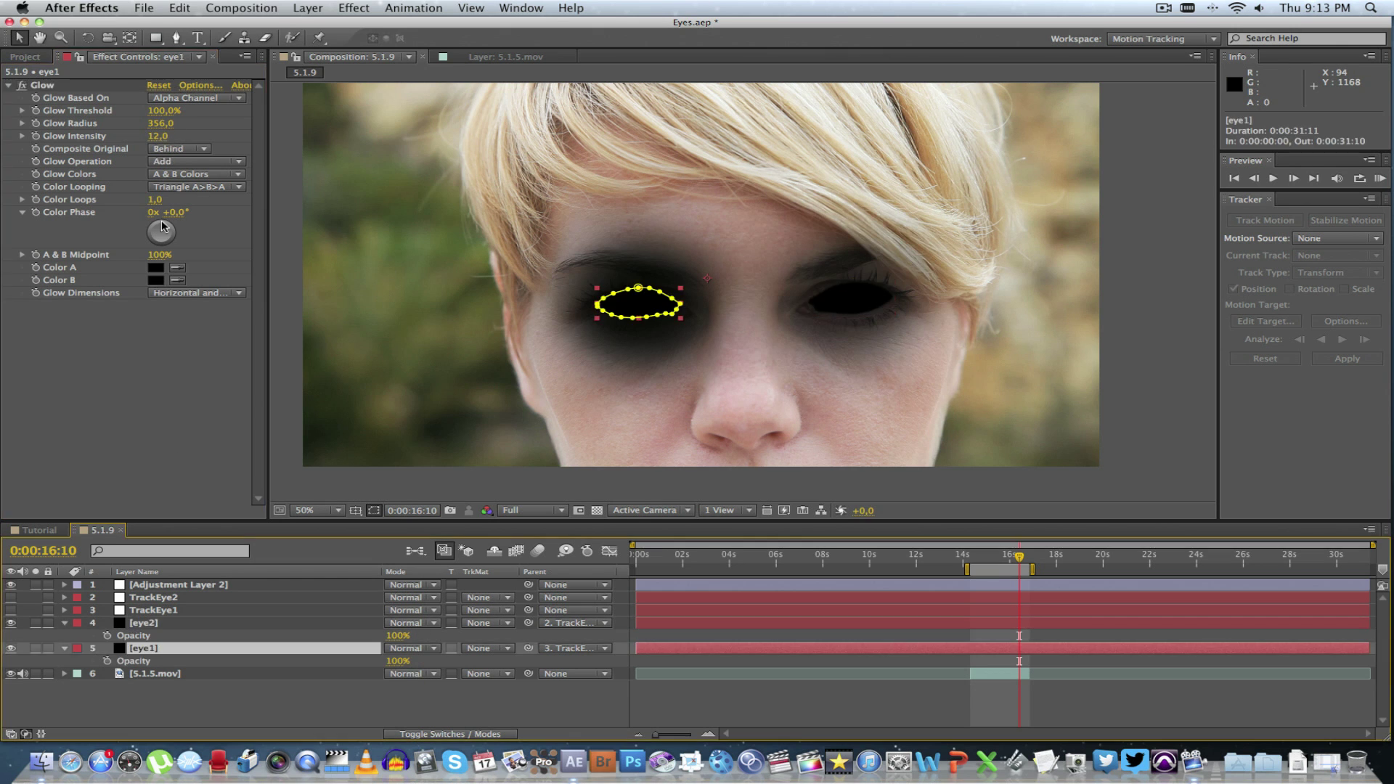
{"action": "left_click", "coordinate": [158, 137]}
{"action": "type", "text": "7"}
{"action": "key", "text": "Return"}
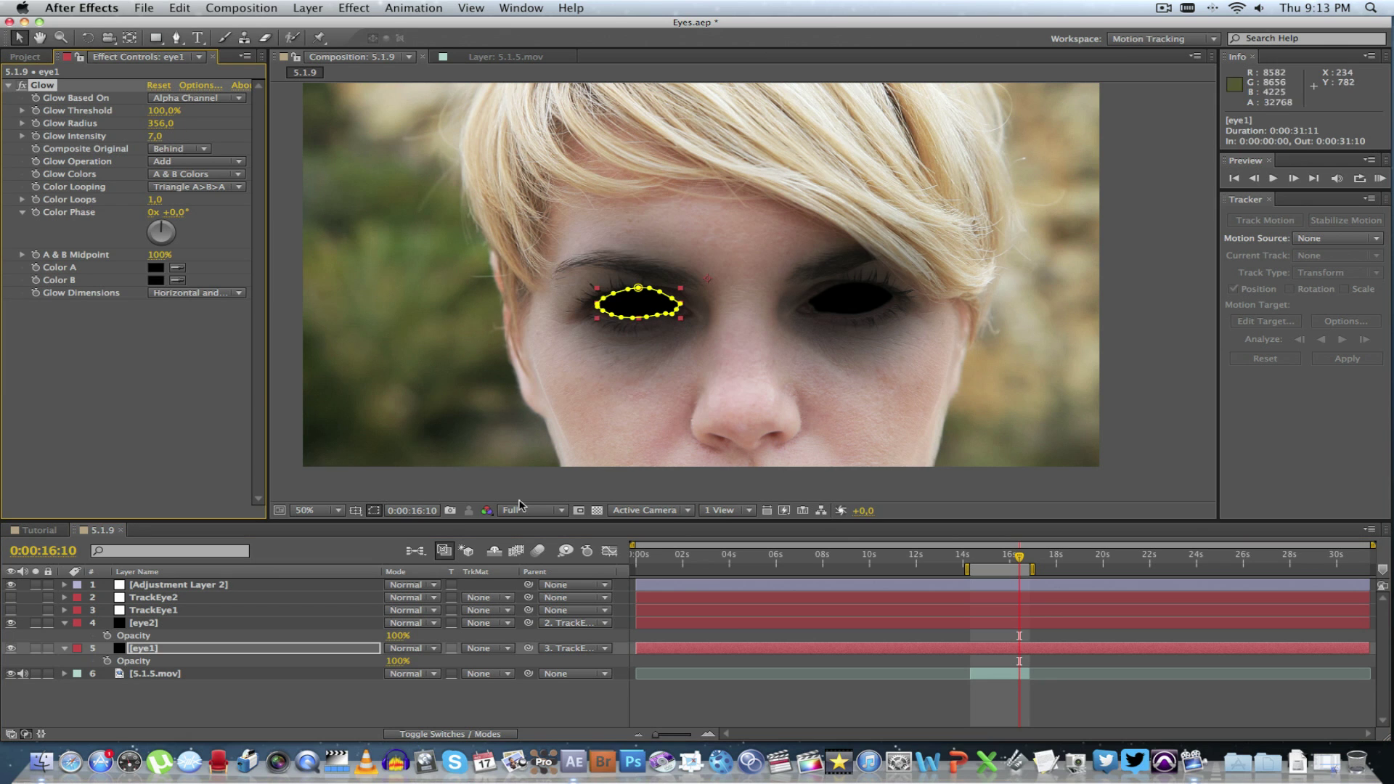
{"action": "left_click", "coordinate": [527, 694]}
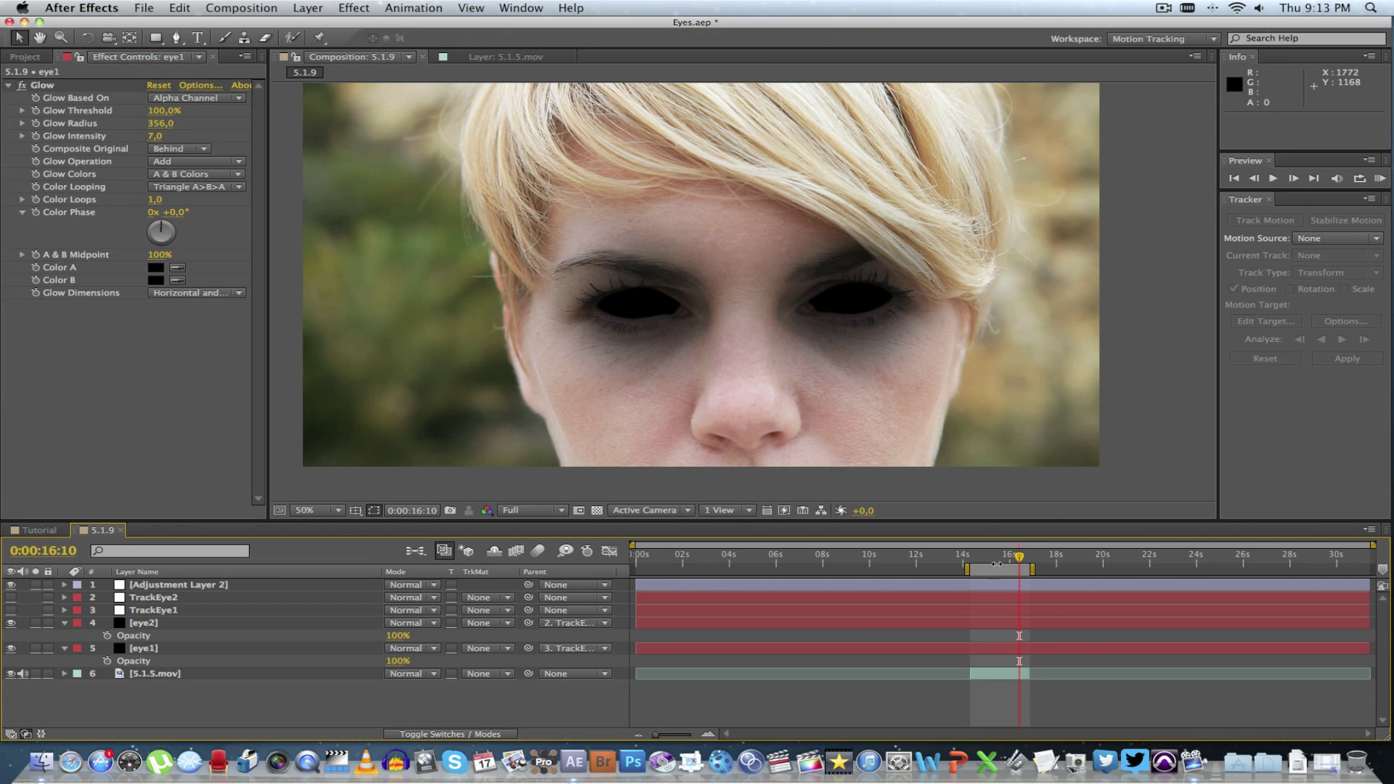
{"action": "key", "text": "space"}
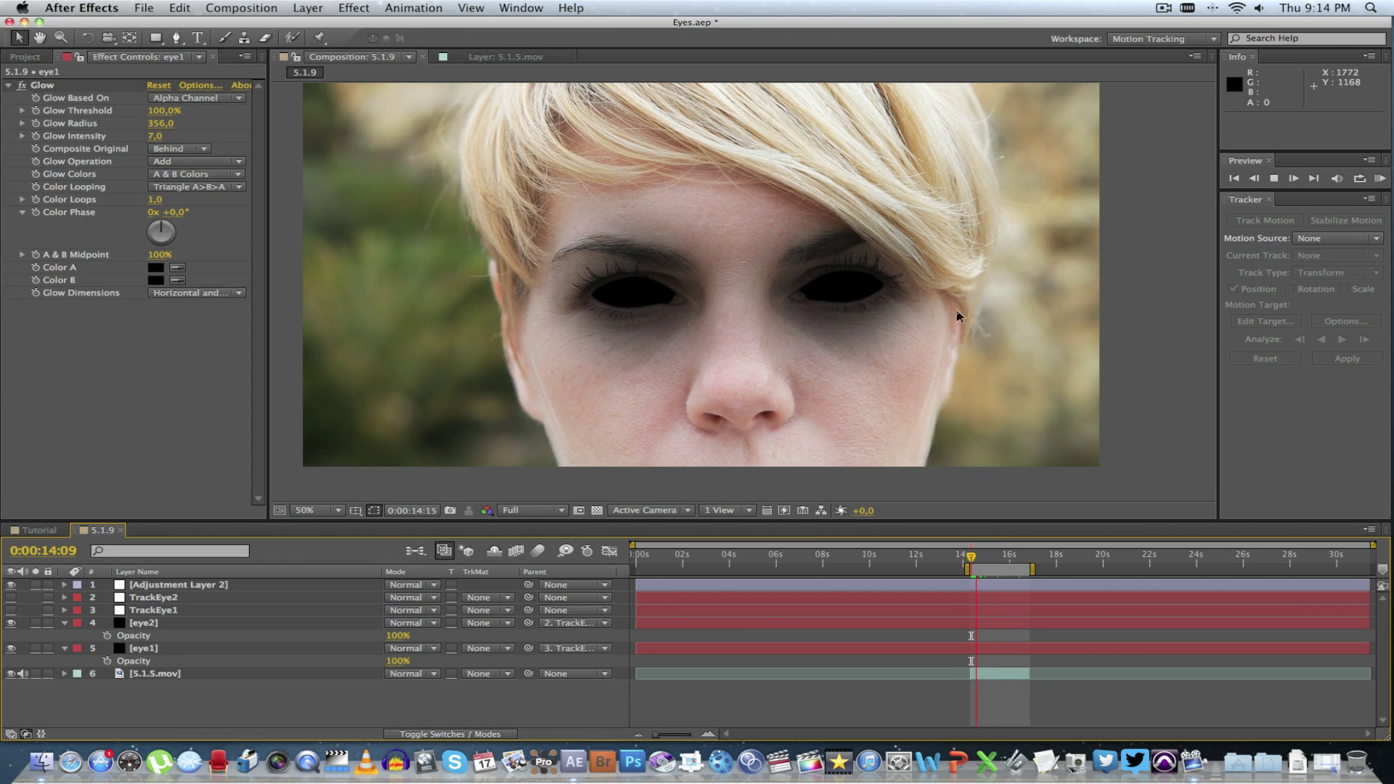